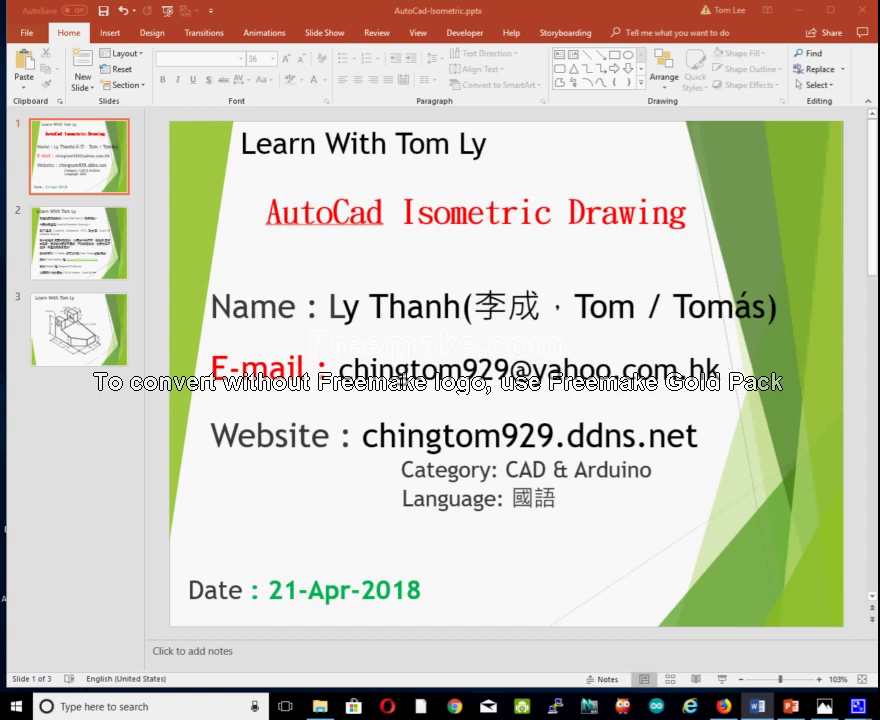
- Select 'Isometric Drawing' in the slide title, then bring the tutorial website window forward
left_click(403, 212)
left_click_drag(403, 212, 686, 212)
key("shift")
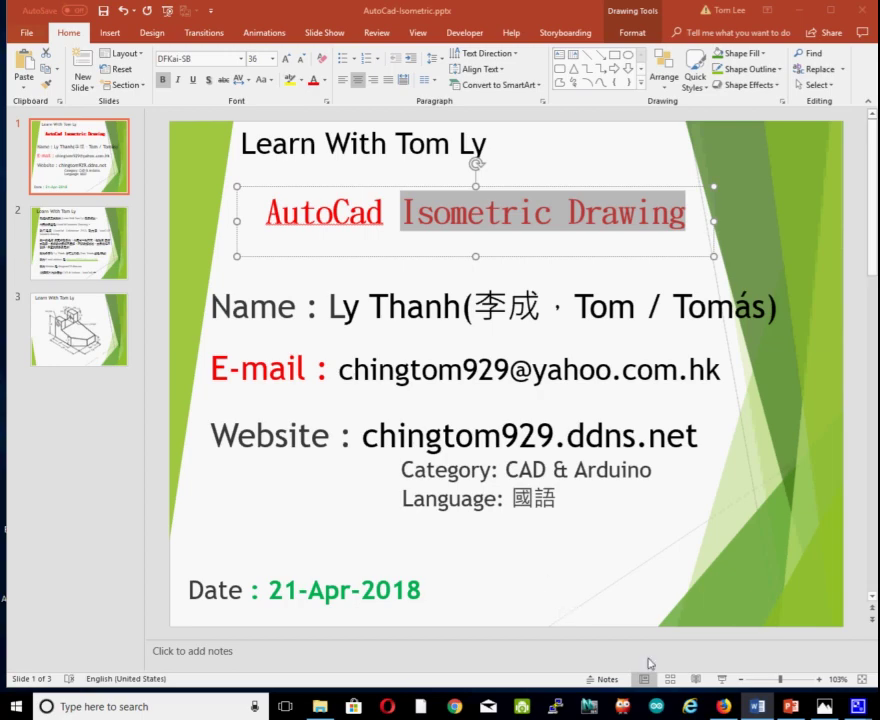
left_click(723, 706)
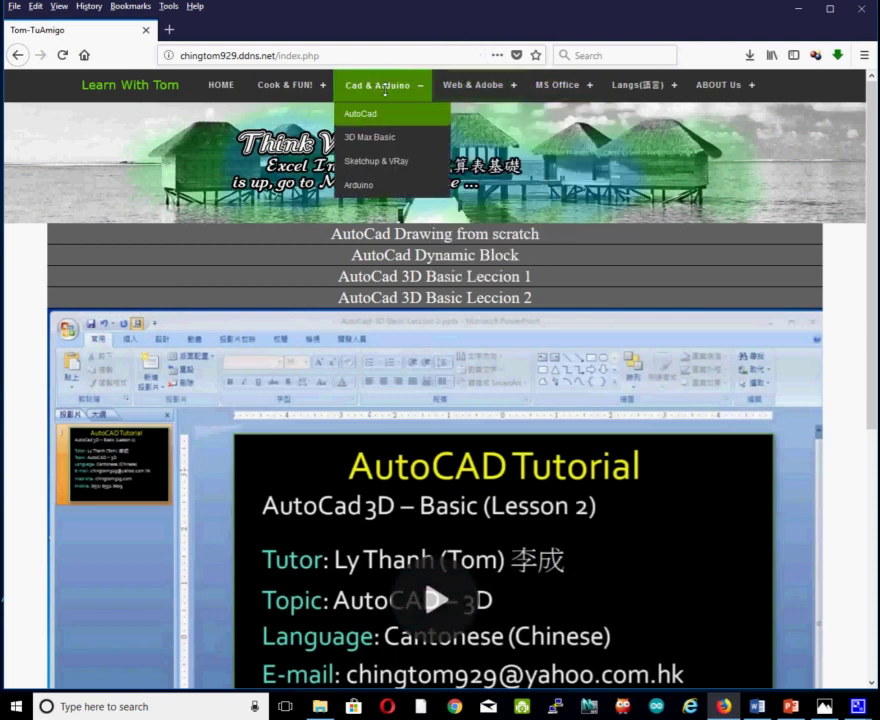
mouse_move(378, 85)
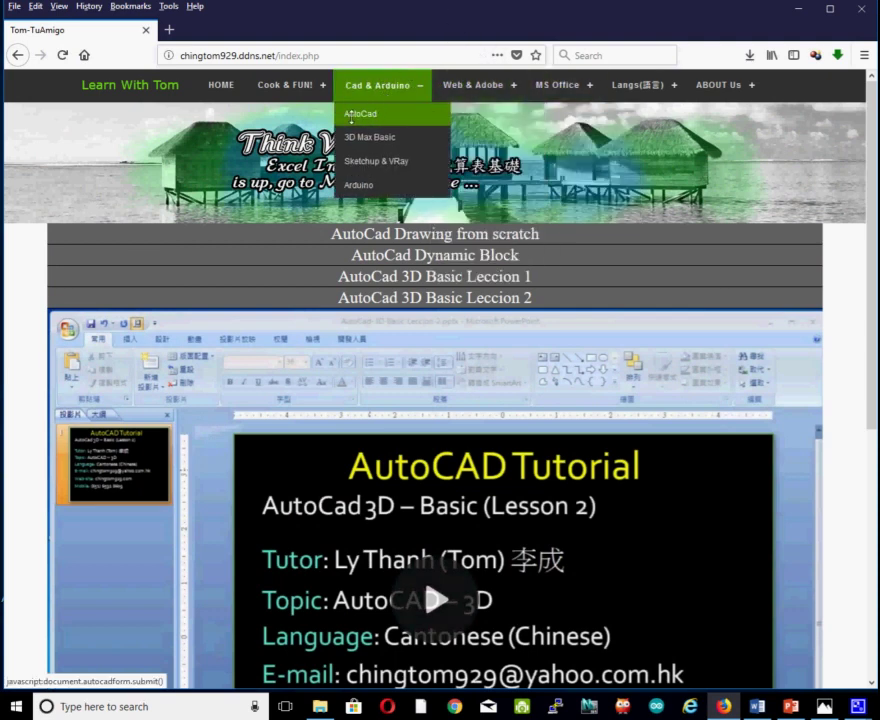
- Load the 'AutoCad 3D Basic Leccion 2' video from the site's AutoCad page, then minimize Firefox
left_click(351, 117)
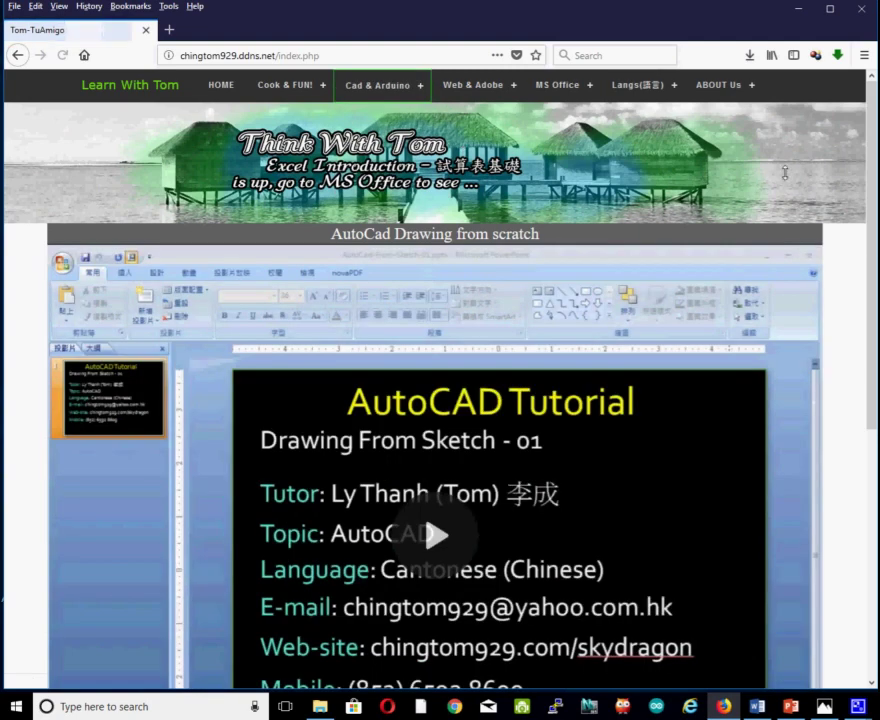
left_click_drag(870, 120, 865, 368)
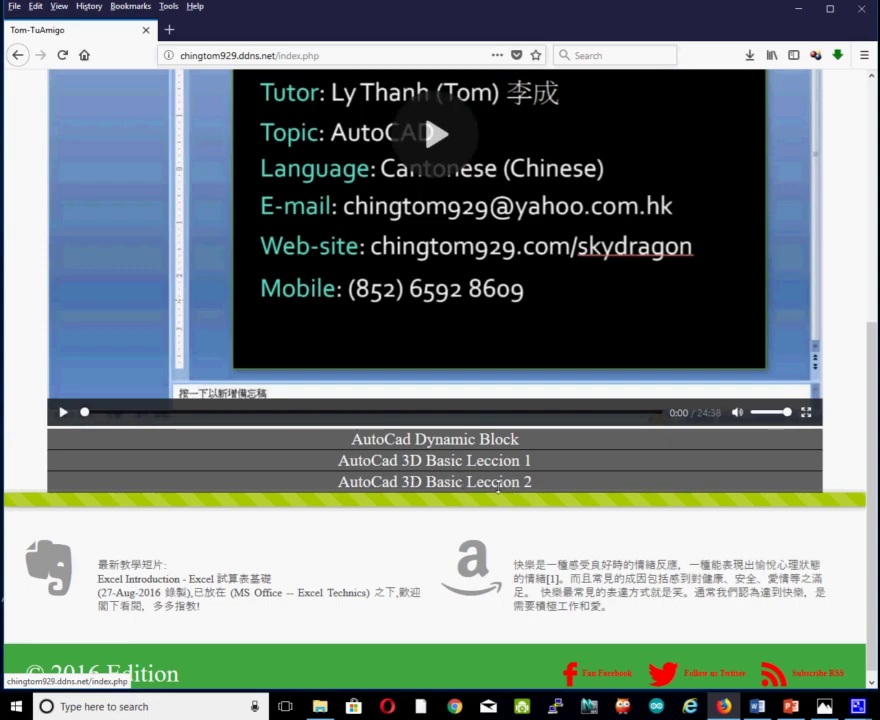
left_click(457, 481)
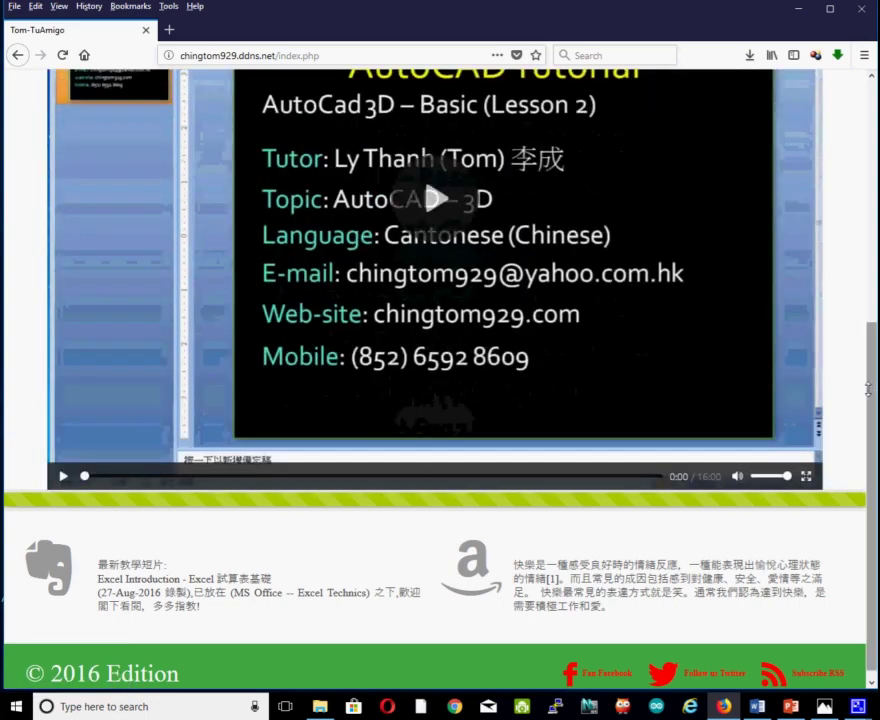
scroll(872, 293, "up", 3)
scroll(872, 293, "up", 1)
scroll(872, 293, "down", 4)
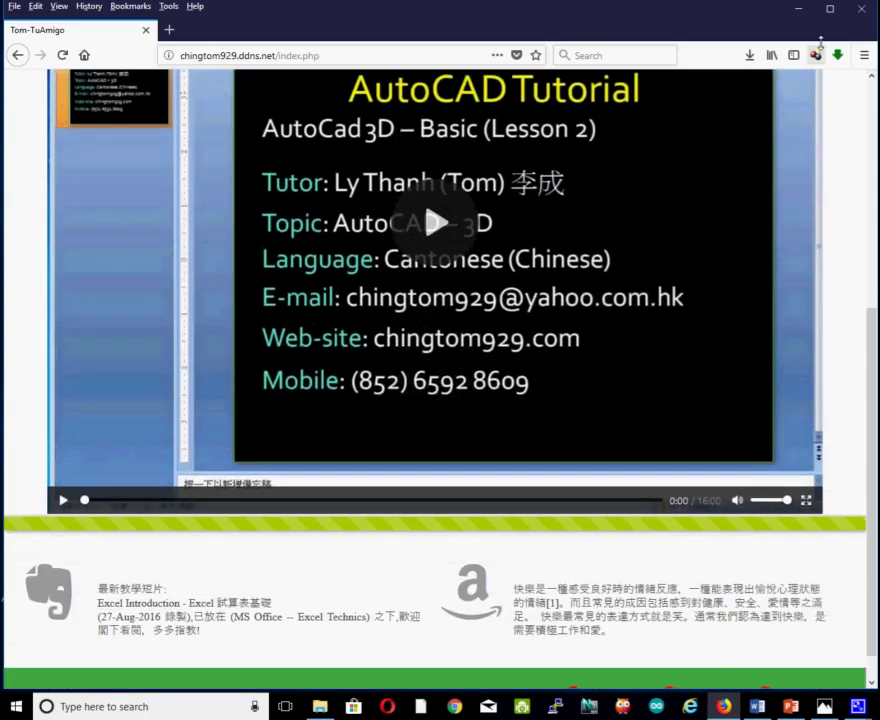
left_click(800, 8)
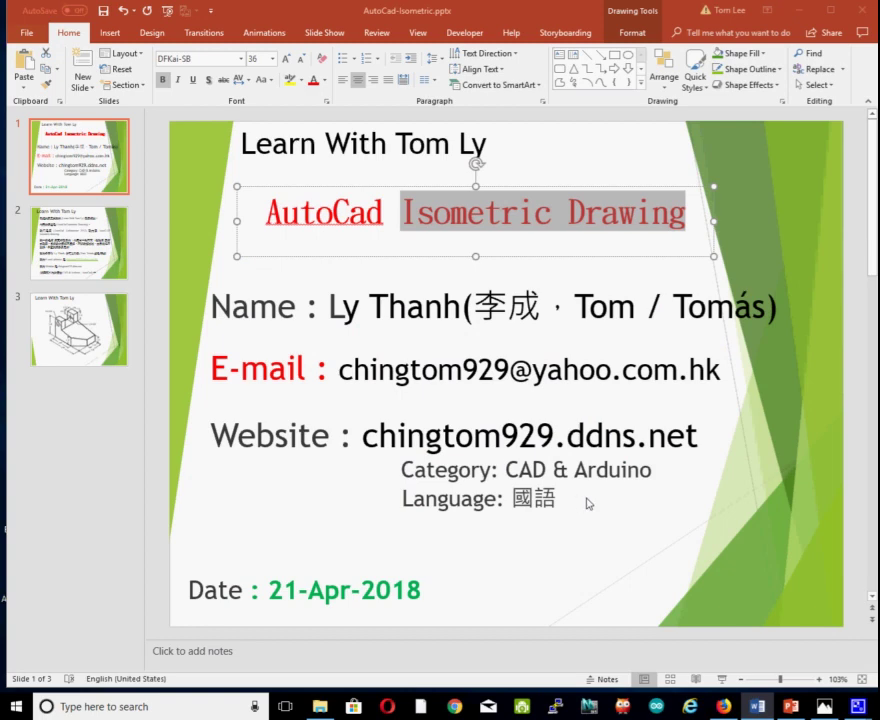
- Search Windows for 'auto' and launch AutoCAD Architecture 2012
left_click(132, 707)
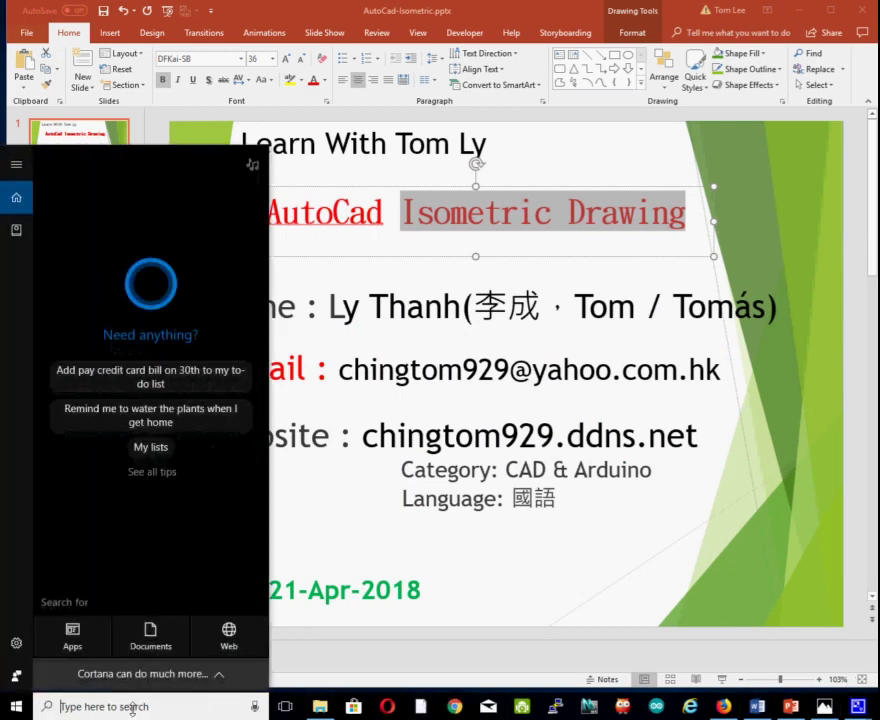
type("aut")
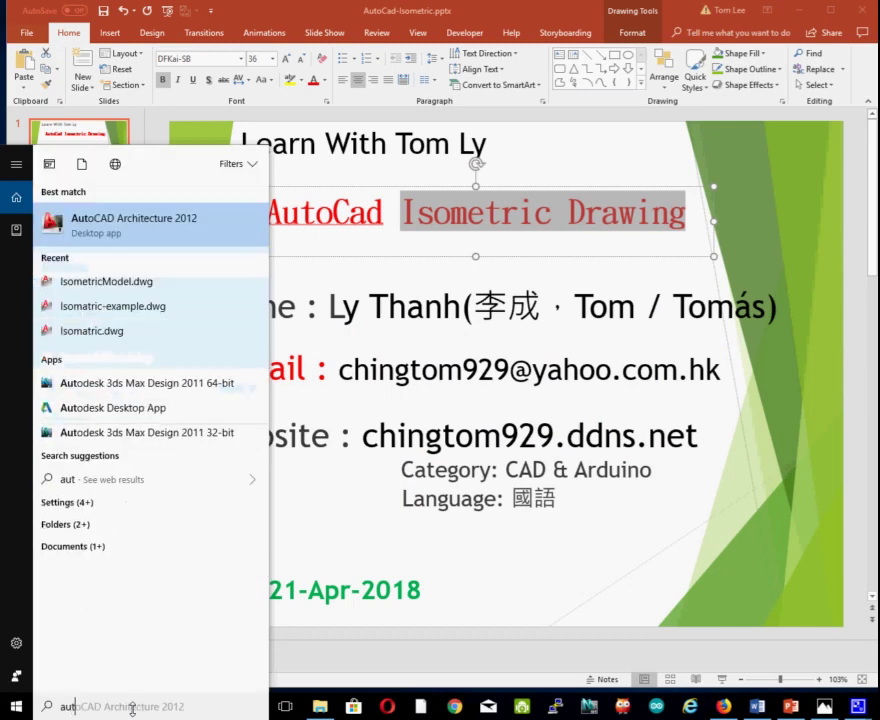
type("o")
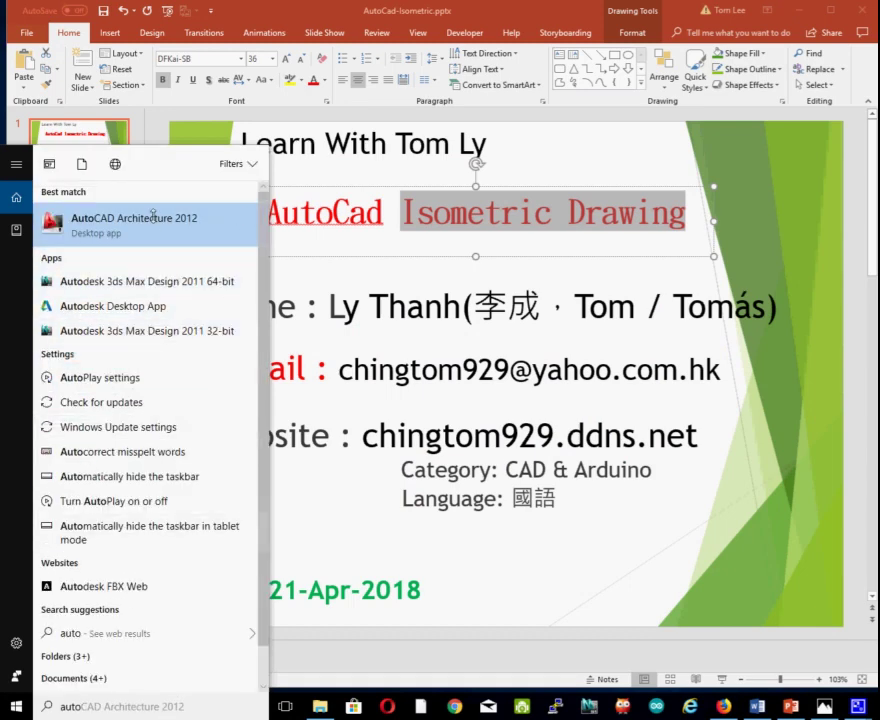
left_click(151, 221)
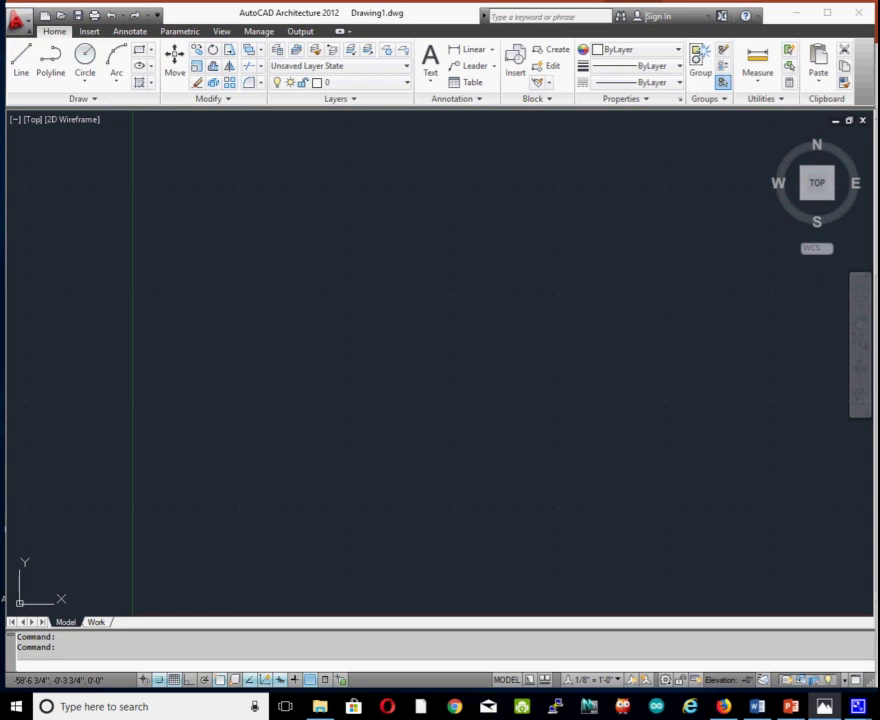
- Move the AutoCadIsometric.jpg reference image to the centre, over the AutoCAD drawing area
left_click_drag(870, 310, 456, 155)
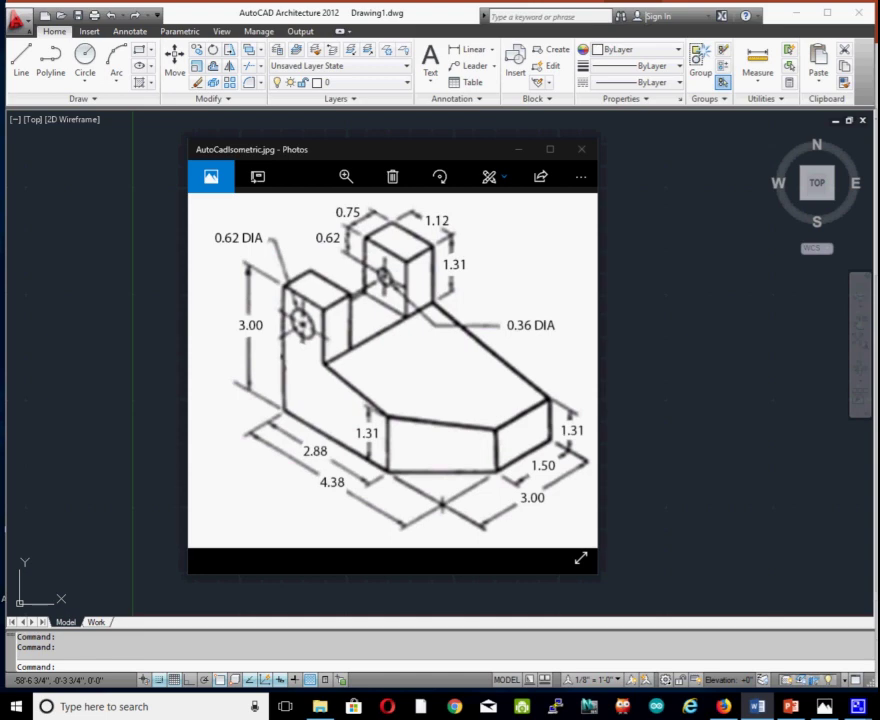
- Minimize the Photos window showing the isometric reference image
left_click(519, 149)
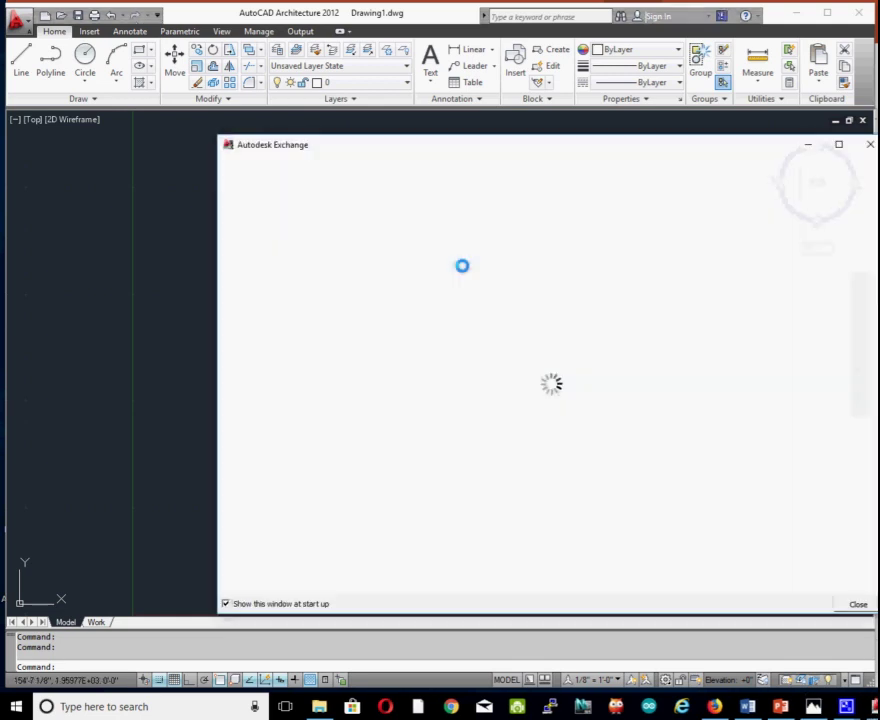
- Close Autodesk Exchange, switch to the Drafting & Annotation workspace, and set the Front view
left_click(869, 144)
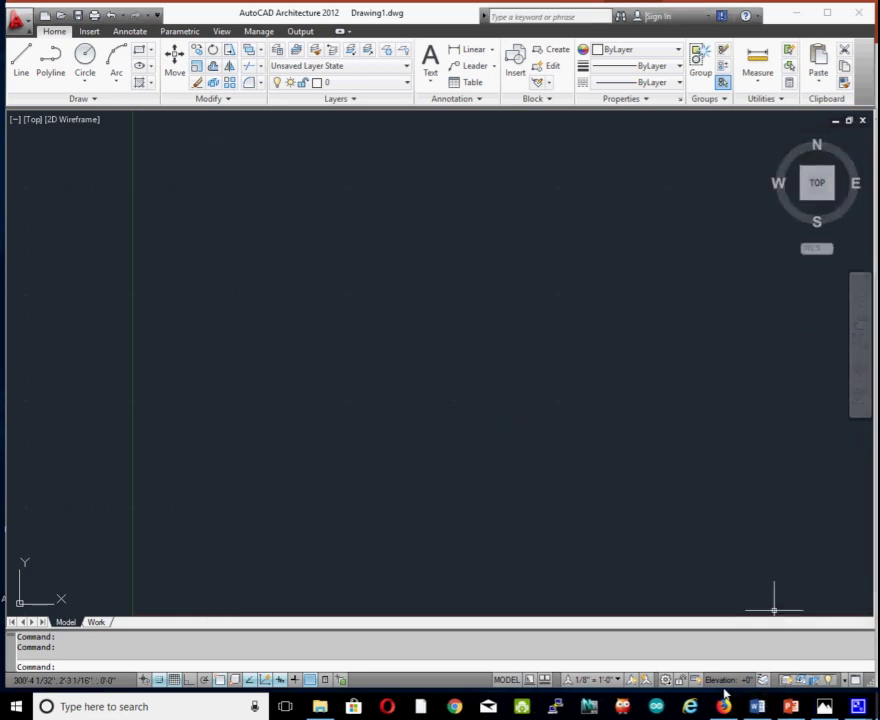
left_click(665, 680)
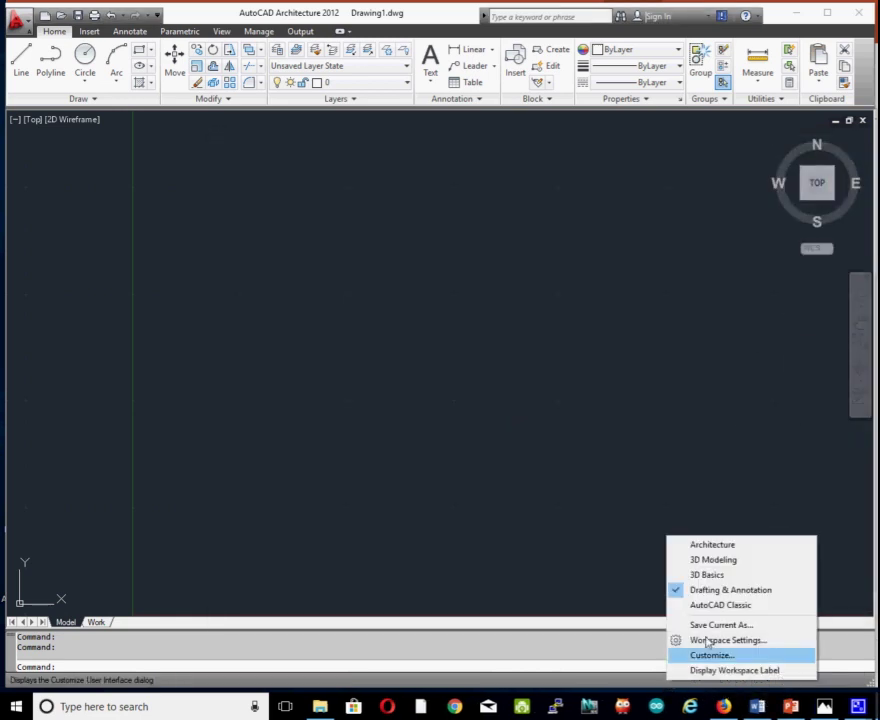
left_click(776, 597)
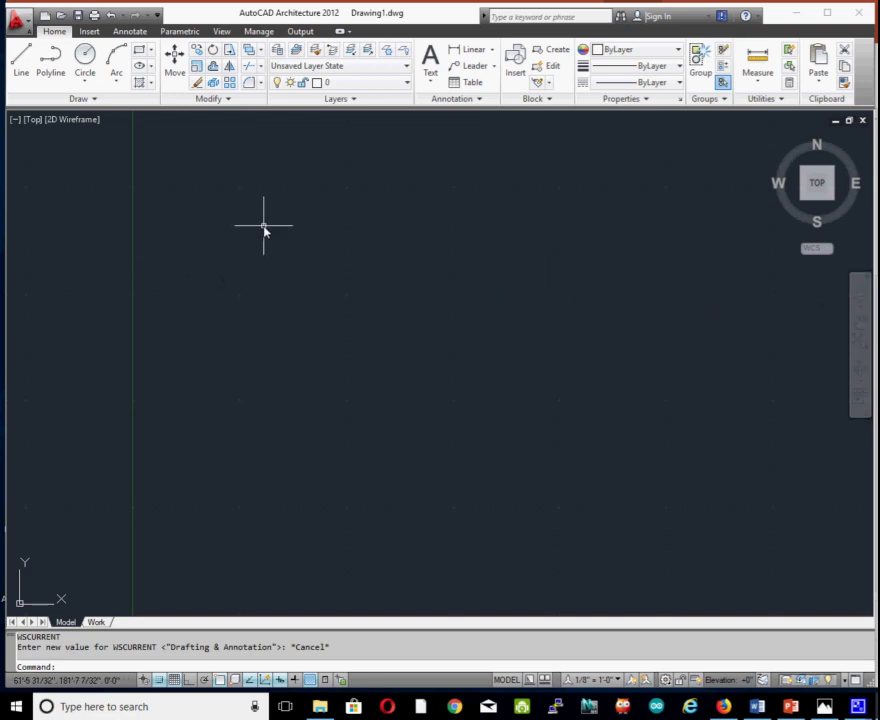
left_click(33, 121)
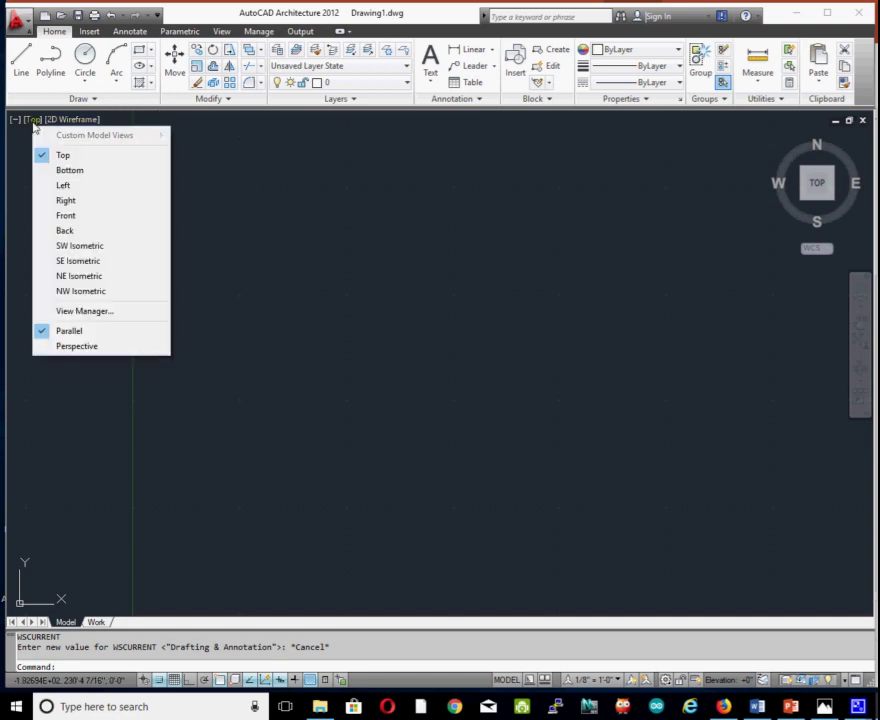
left_click(87, 217)
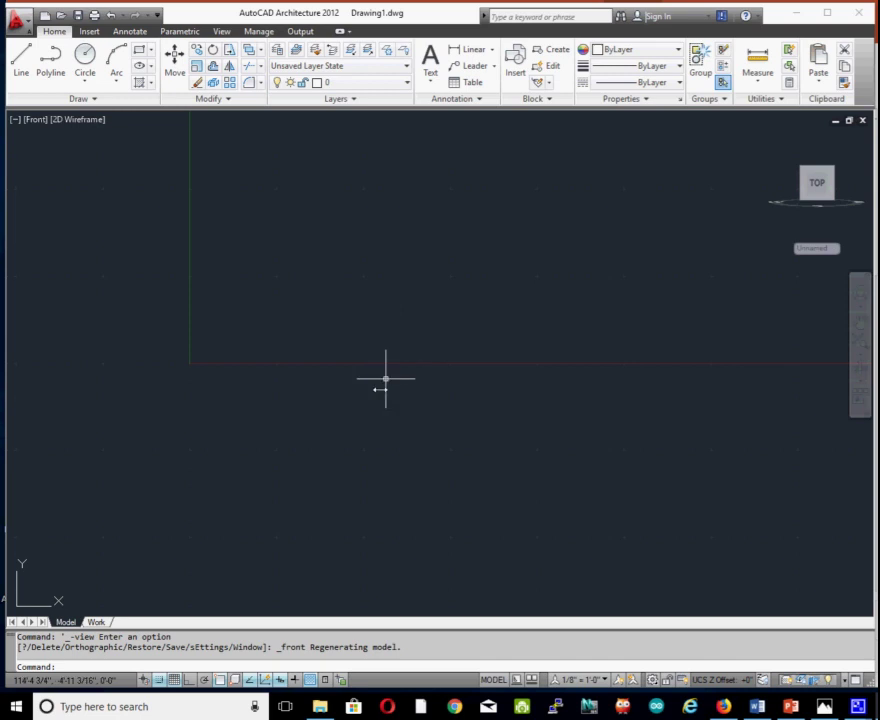
- Set the drawing units to Centimeters with UNITS and rescale model and paper space objects
type("U")
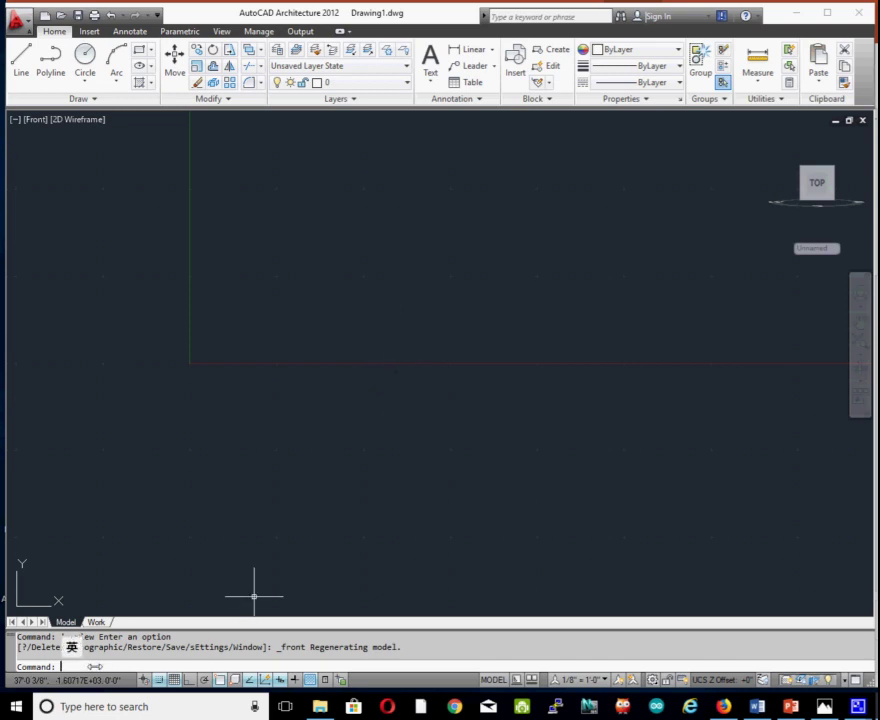
type("NITS")
key("Return")
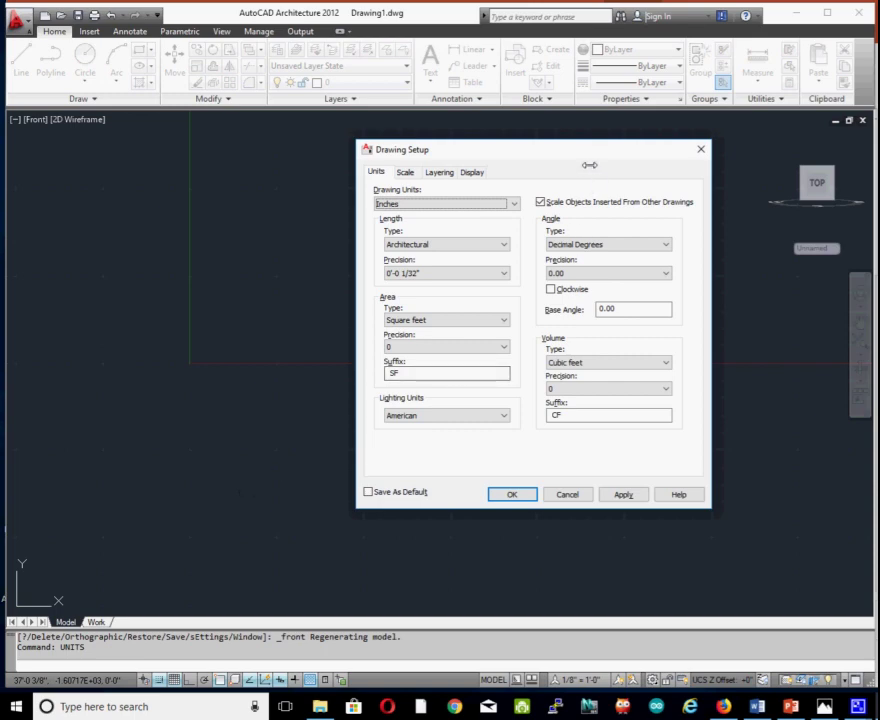
left_click_drag(583, 151, 545, 153)
left_click(476, 205)
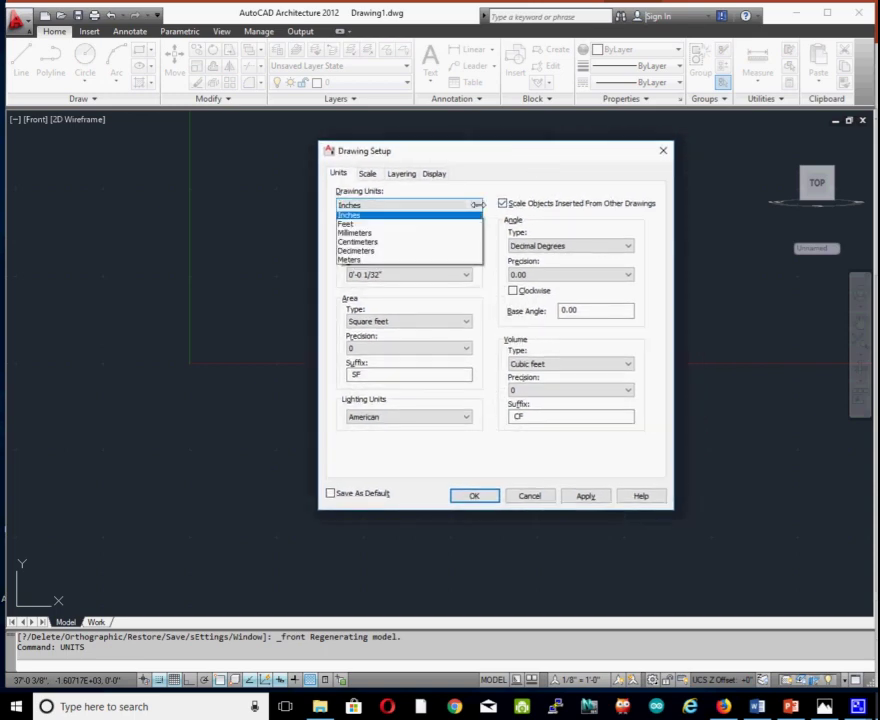
left_click(396, 244)
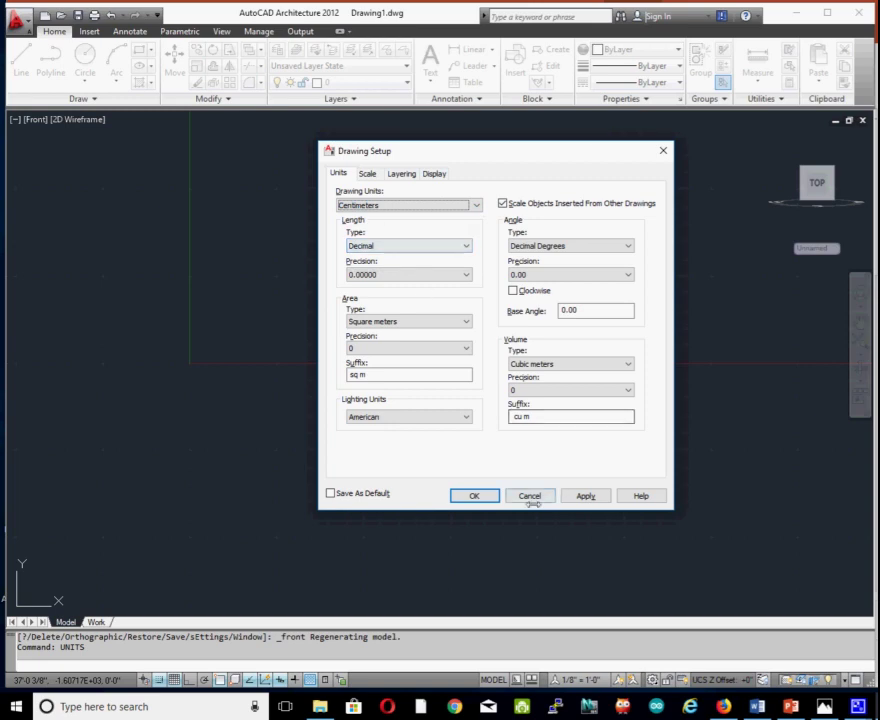
left_click(474, 495)
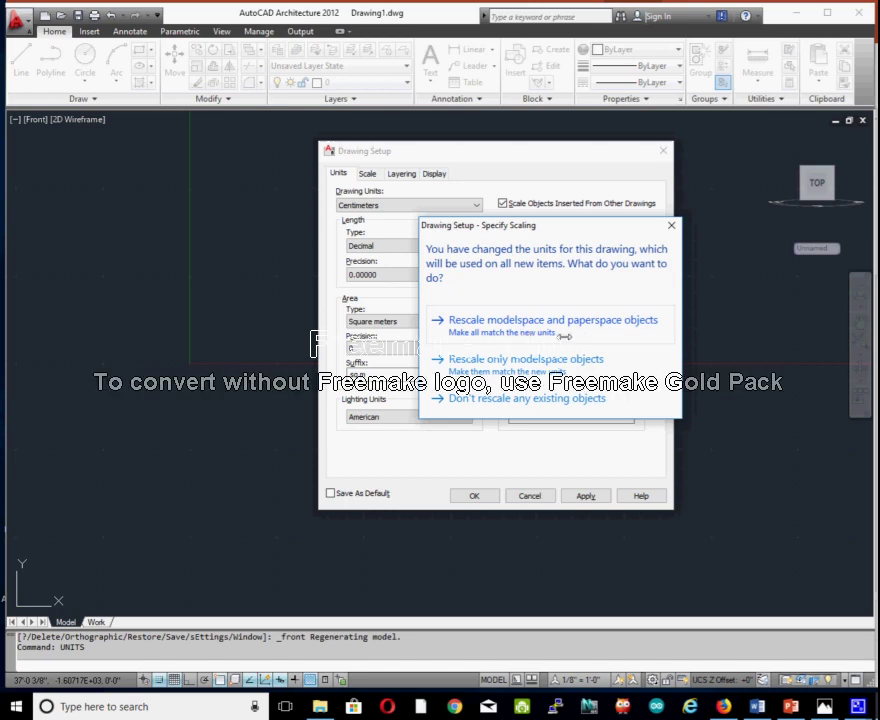
left_click(545, 325)
type("pline")
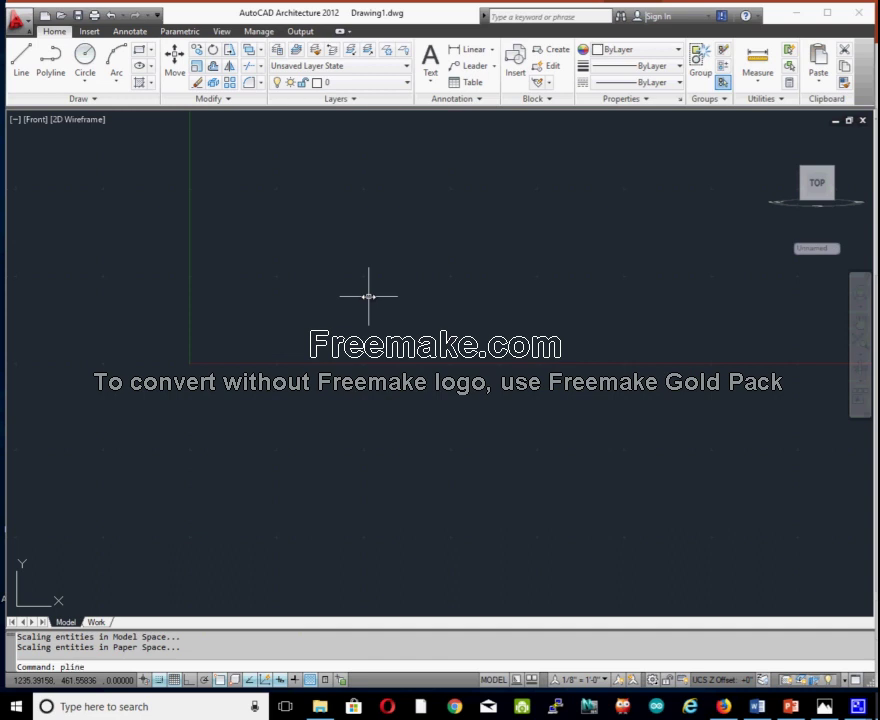
- Draw a 1.12-long horizontal polyline with grid off and ortho on, then zoom to extents
key("Return")
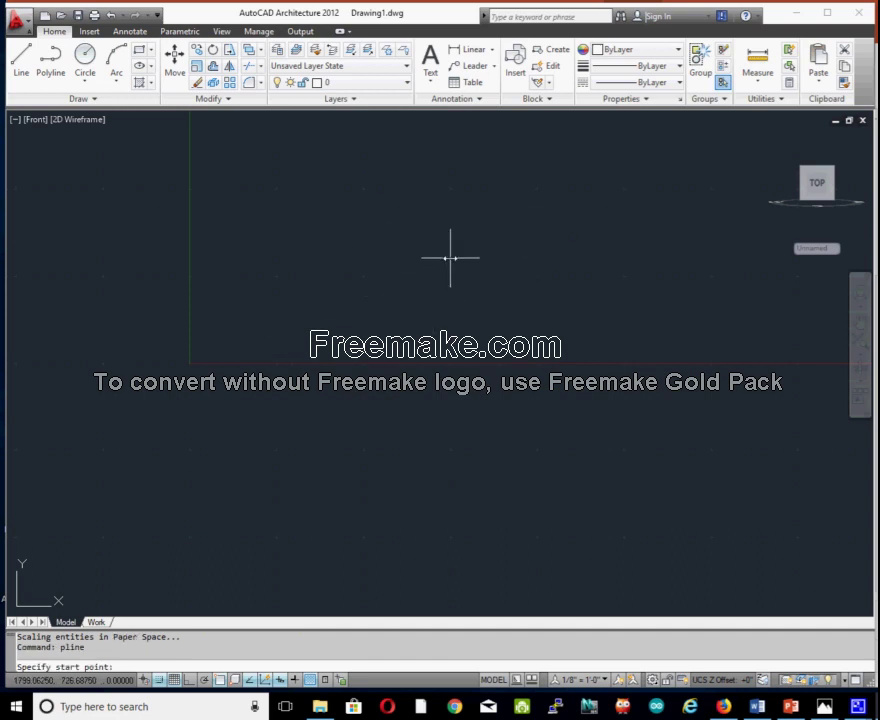
left_click(516, 218)
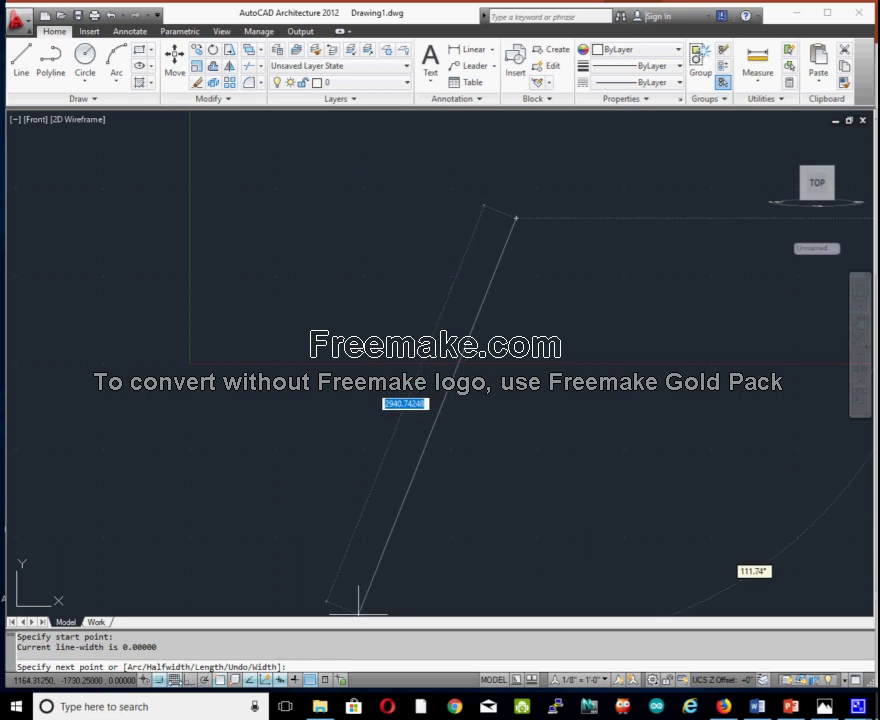
left_click(174, 680)
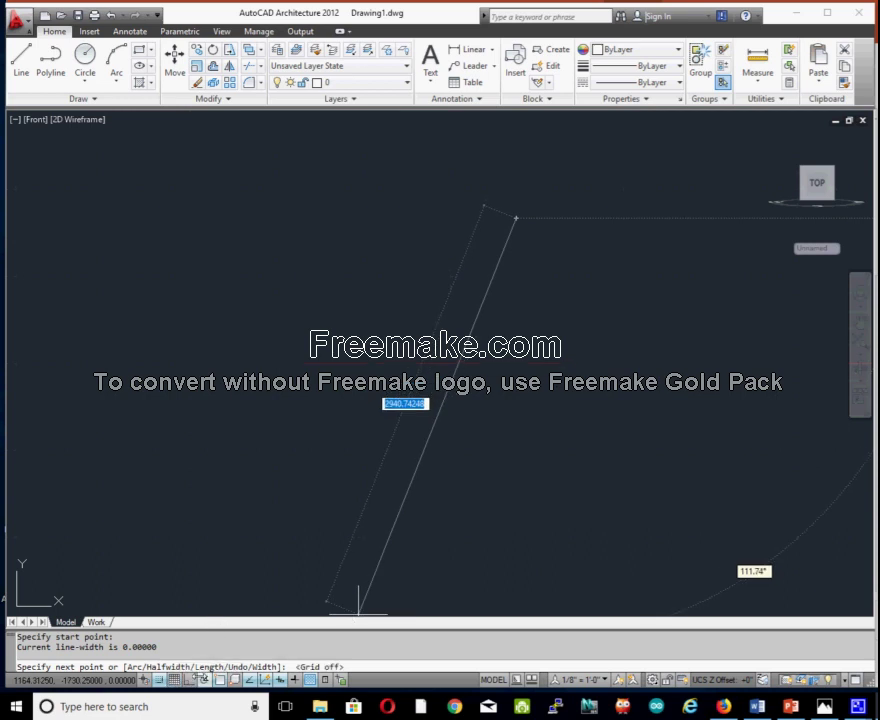
left_click(189, 680)
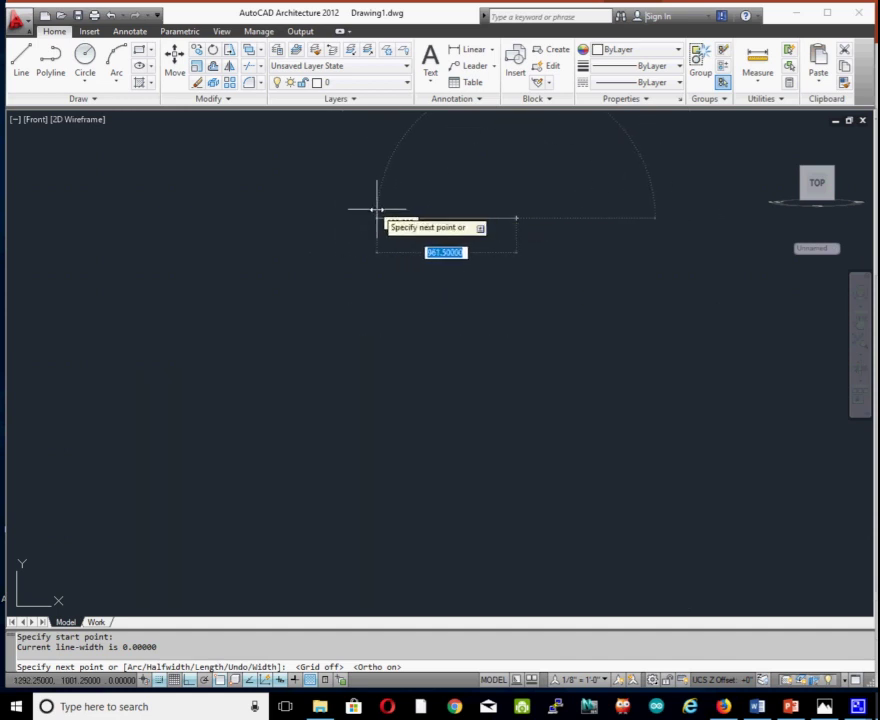
type("1.12")
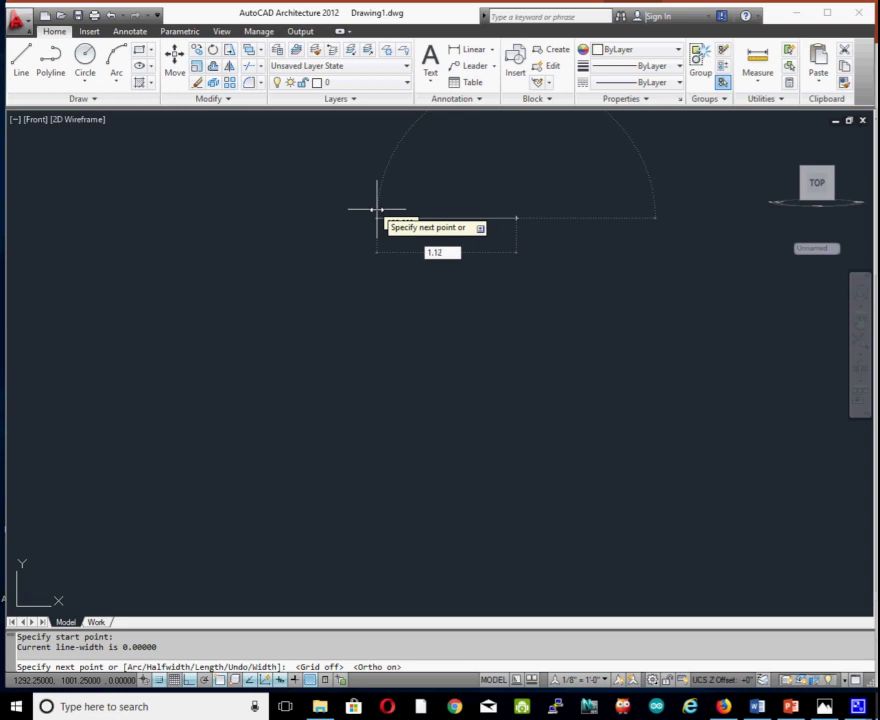
key("Return")
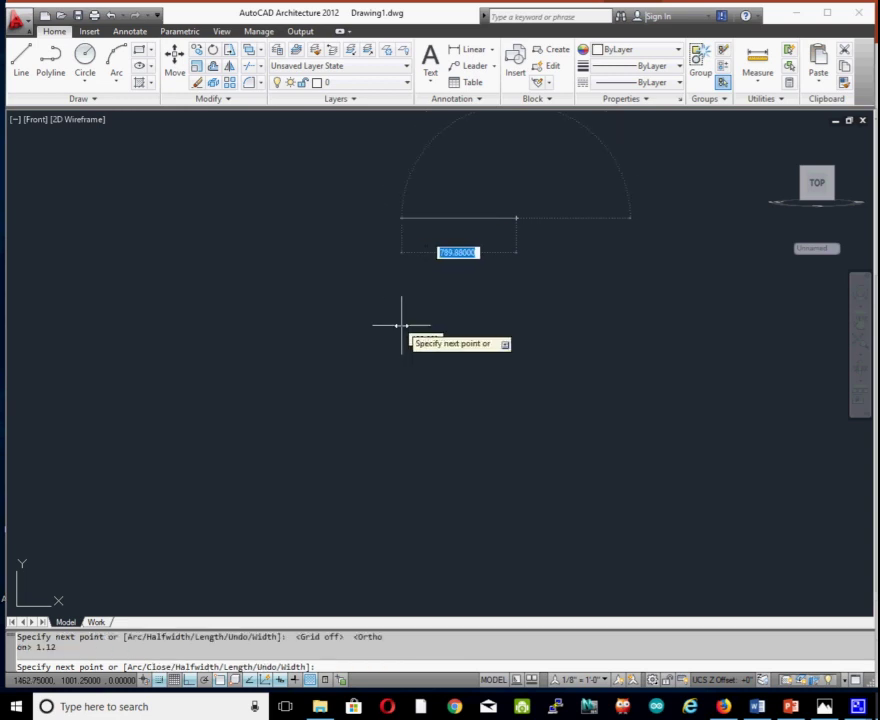
key("Escape")
type("zoom")
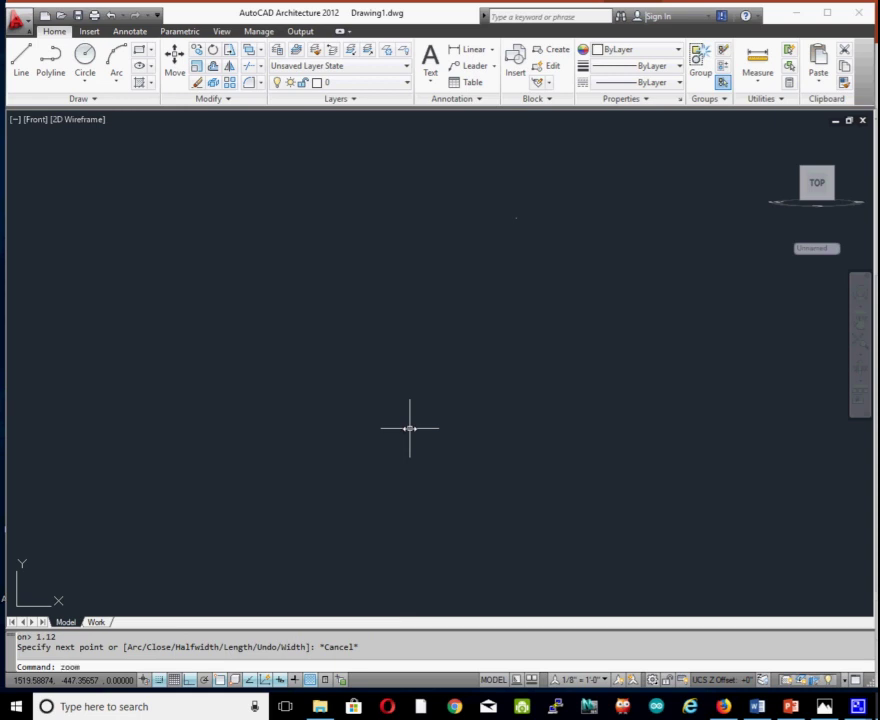
key("Return")
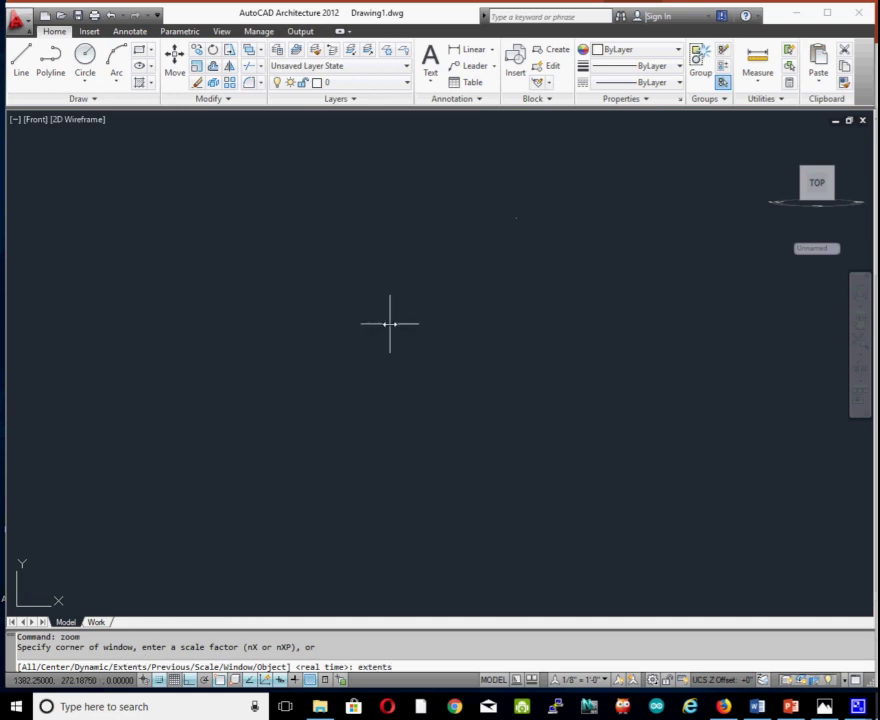
key("Return")
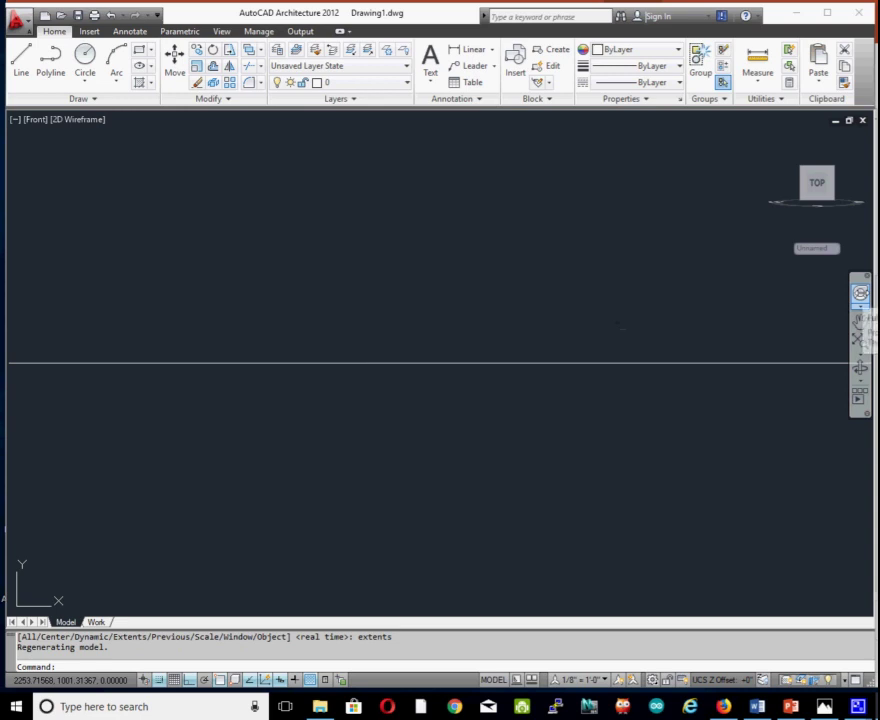
- Zoom out and pan with the SteeringWheel so the line sits near the top middle
left_click(859, 286)
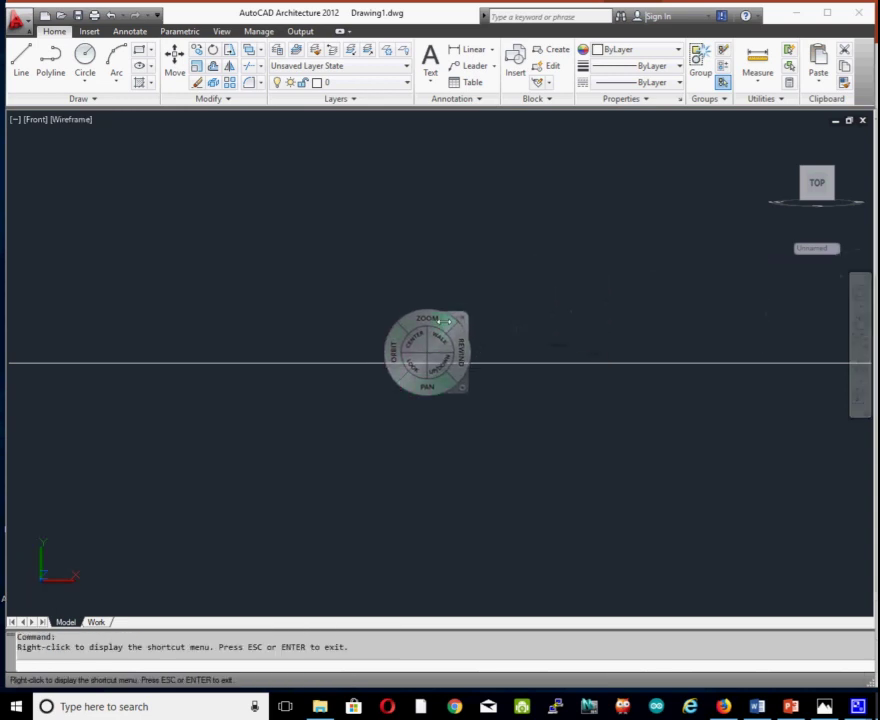
left_click_drag(445, 320, 409, 381)
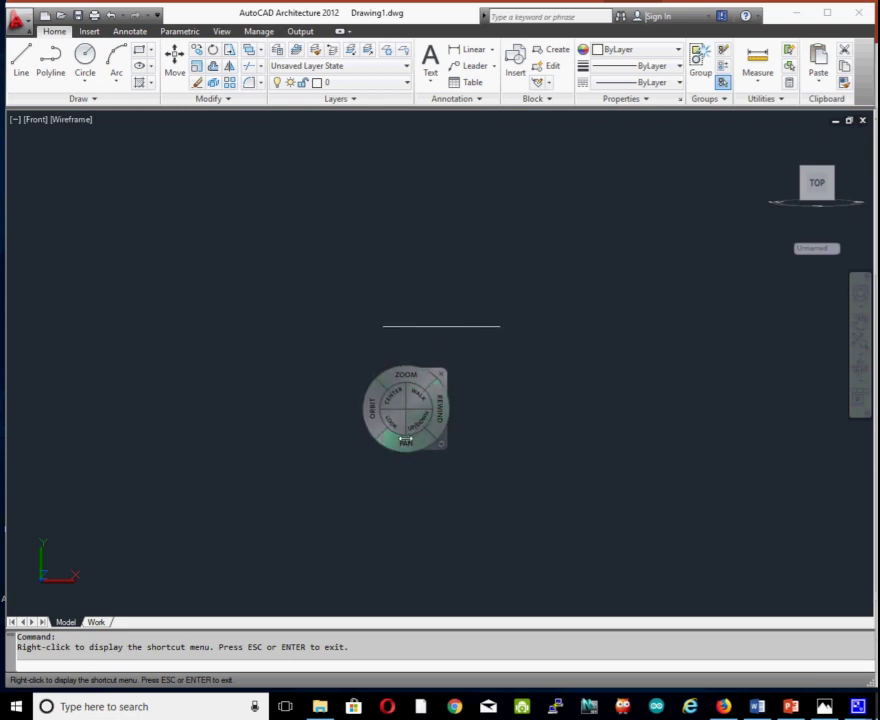
mouse_move(405, 440)
left_mouse_down()
mouse_move(412, 420)
mouse_move(333, 307)
left_mouse_up()
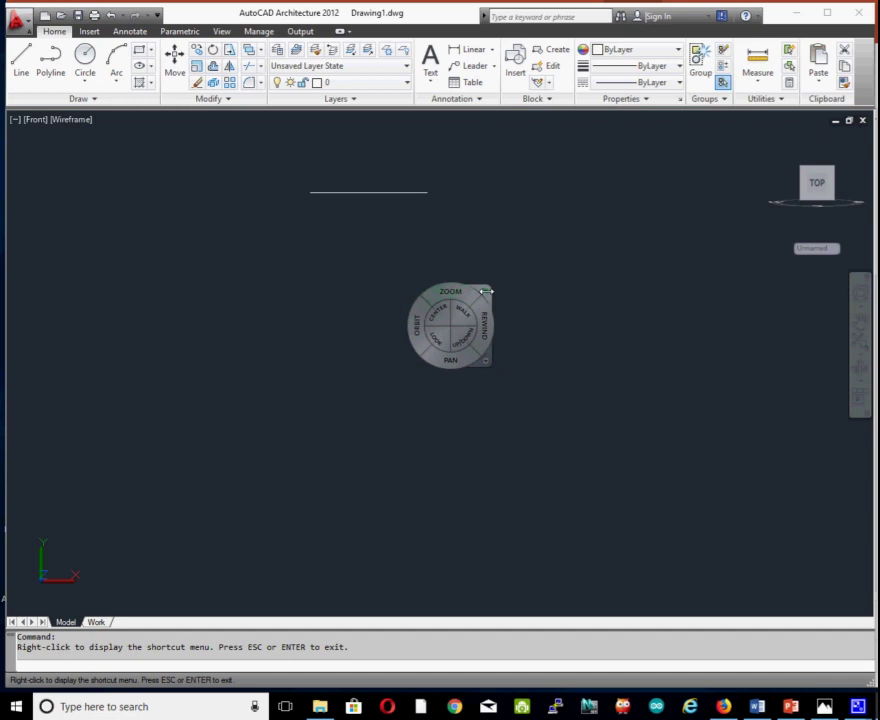
left_click(485, 291)
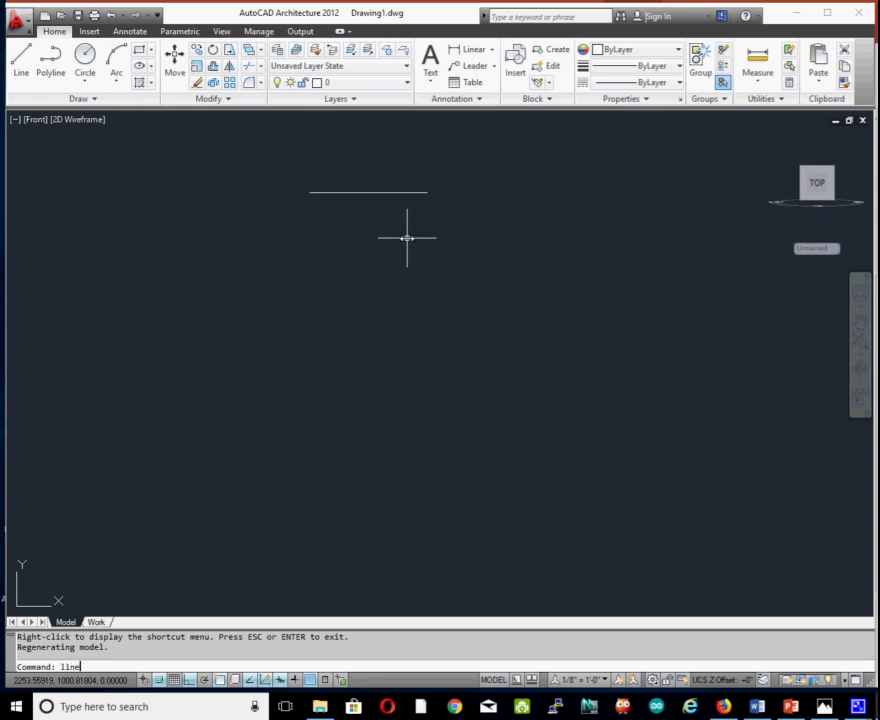
- From the top line's left end, draw lines 3 down, 2.88 right and 1.31 up
key("Return")
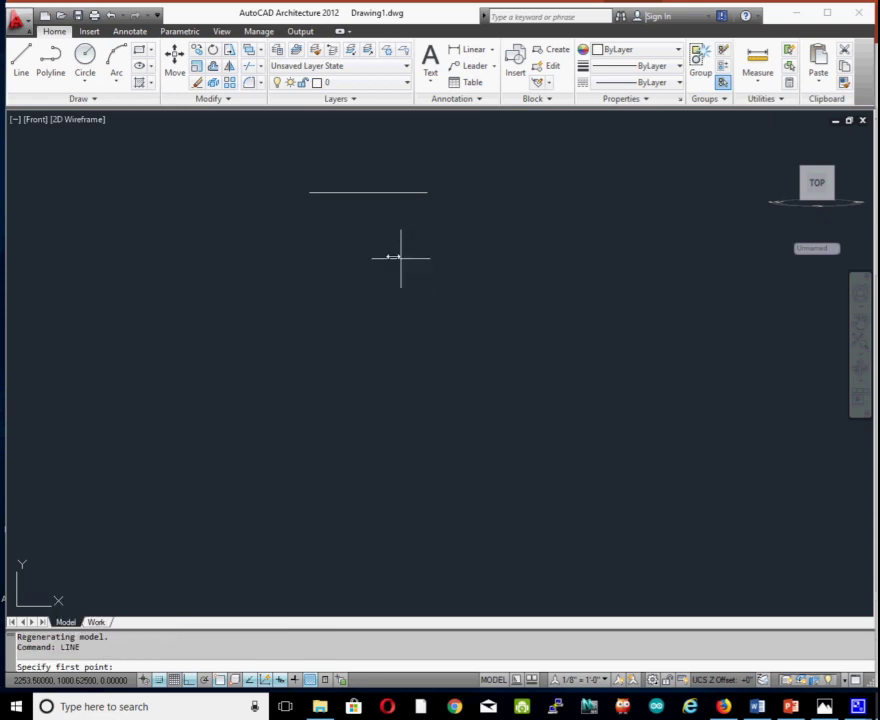
left_click(309, 192)
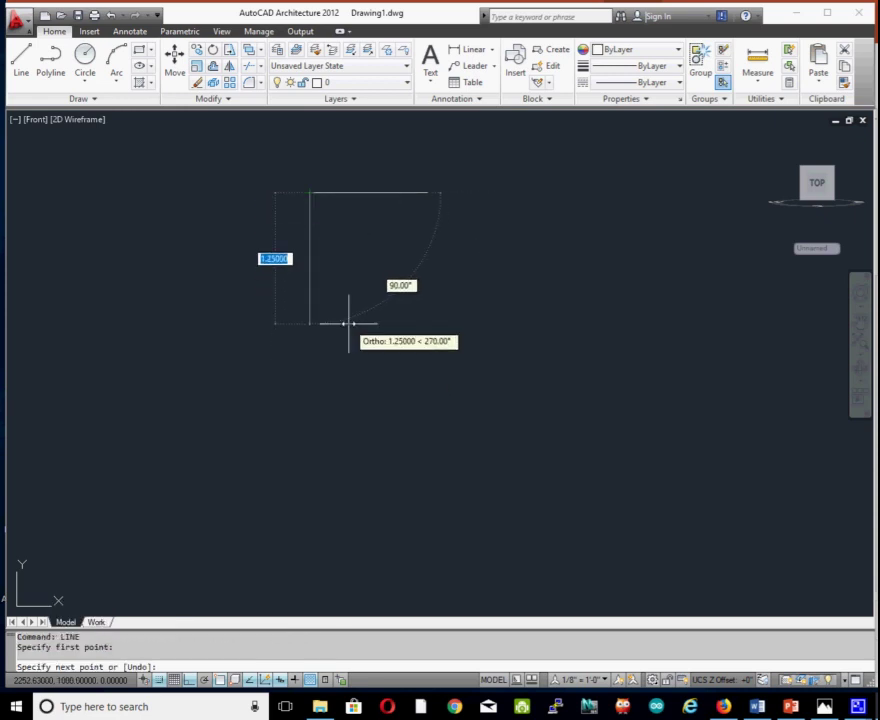
type("3.")
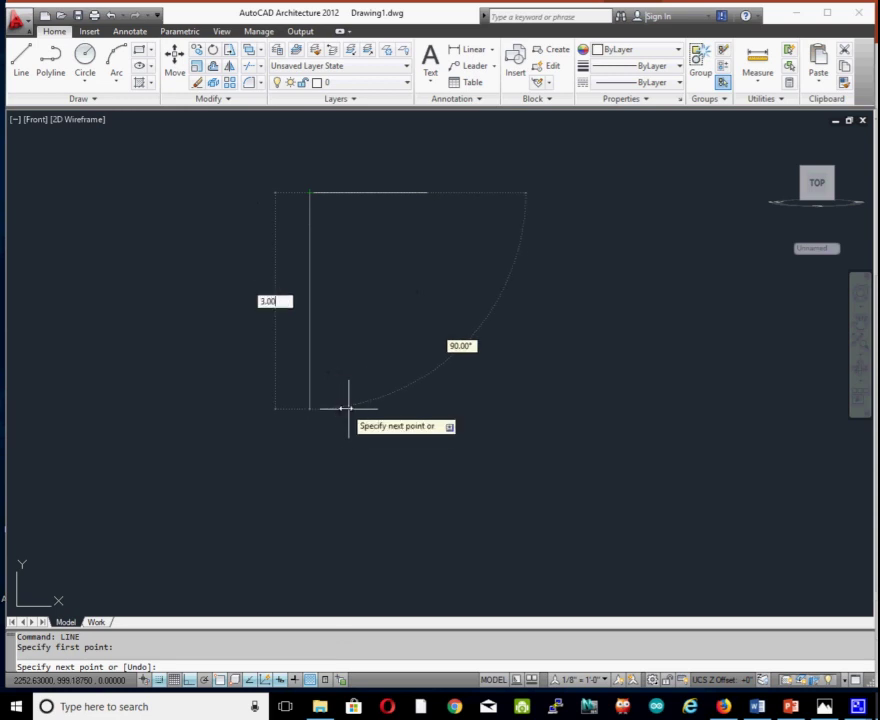
key("Return")
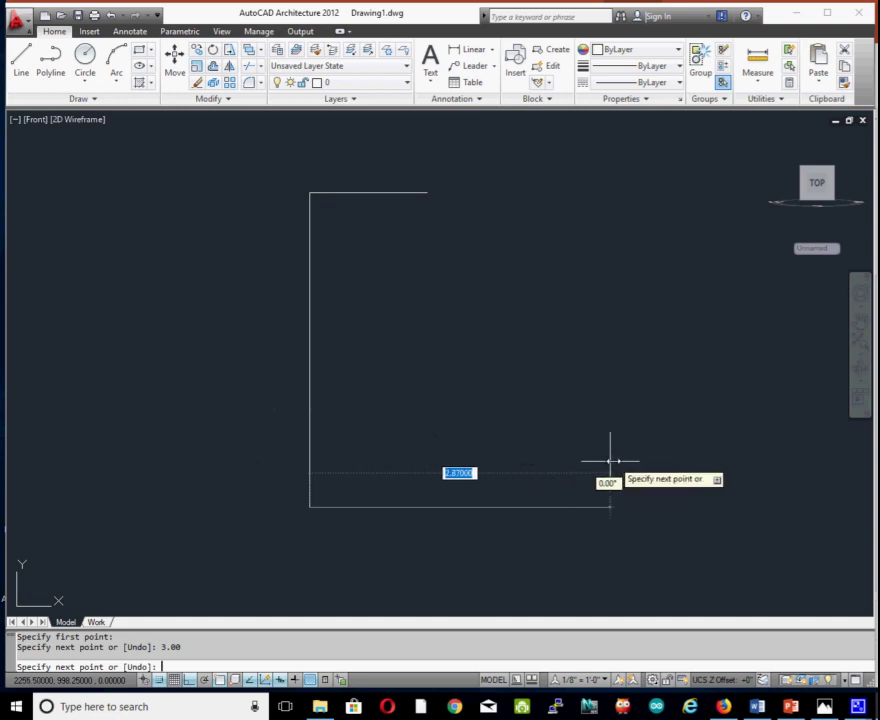
type("2.8")
key("Return")
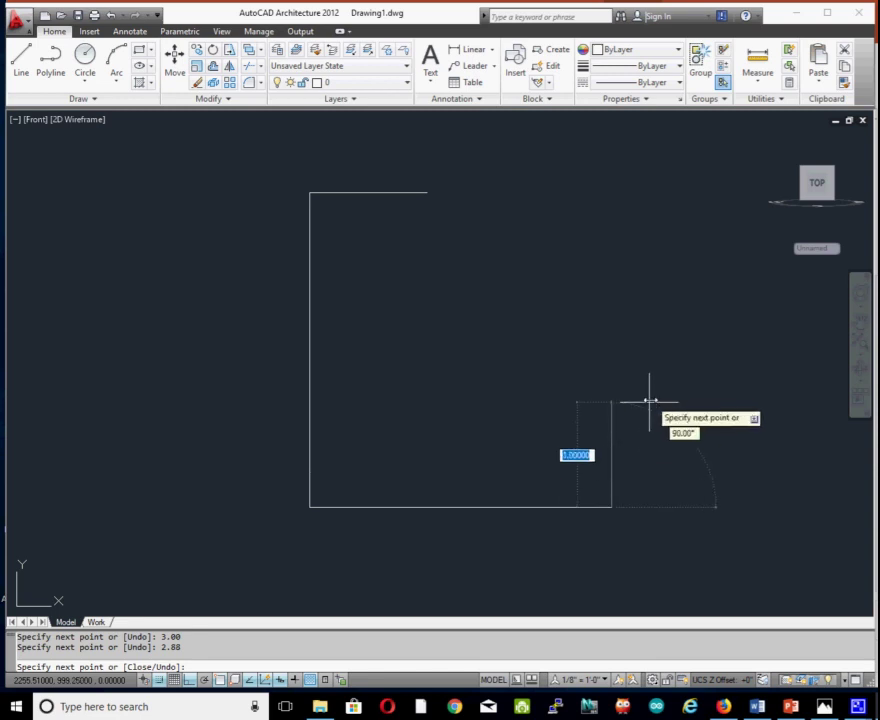
type("1.31")
key("Return")
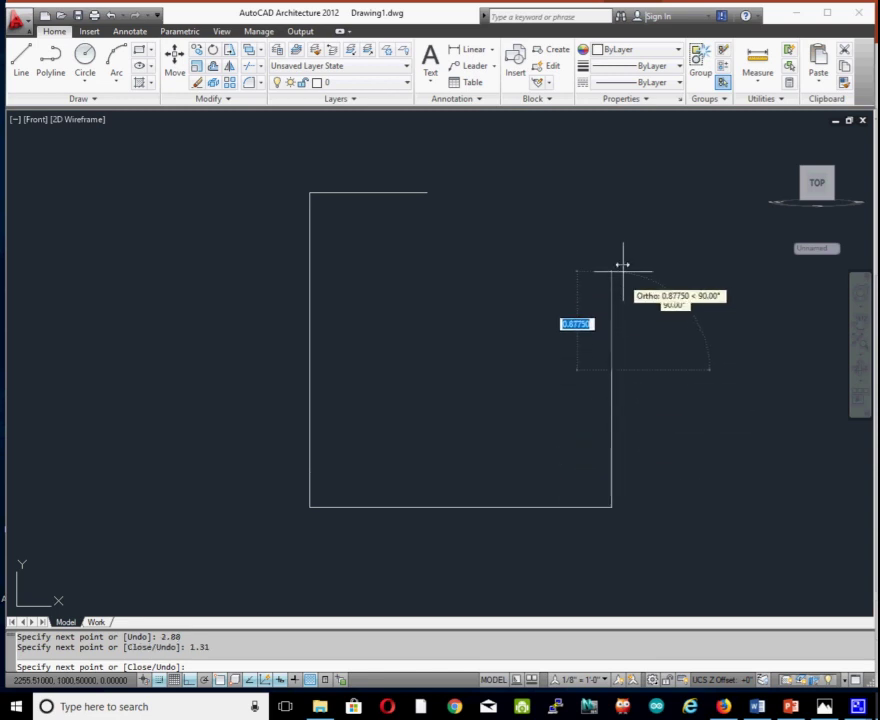
key("Escape")
type("line")
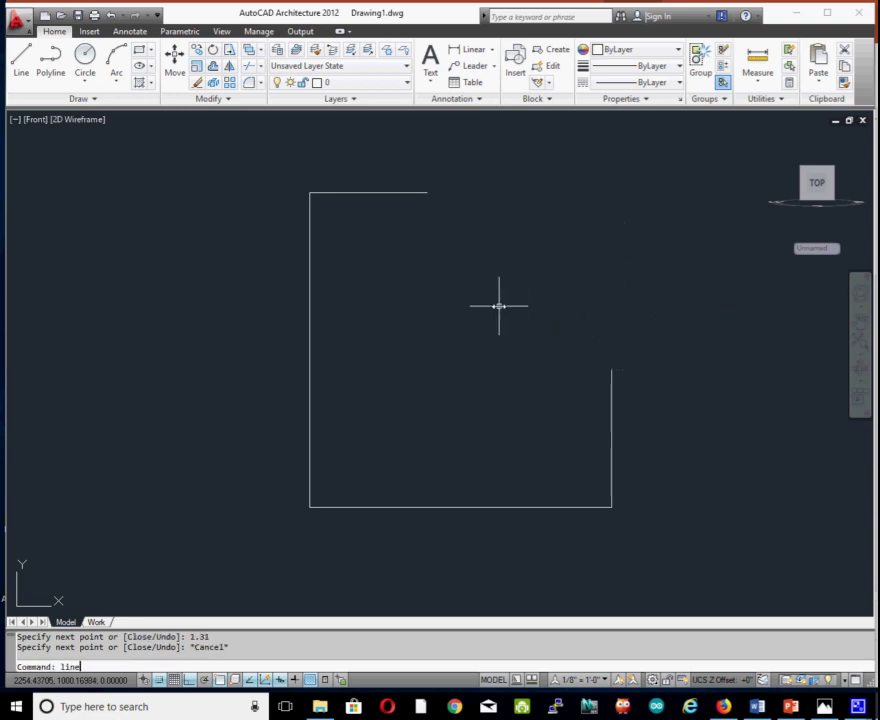
- From the top line's right end, draw 1.31 down, then a slanted edge to the right edge's endpoint
key("Return")
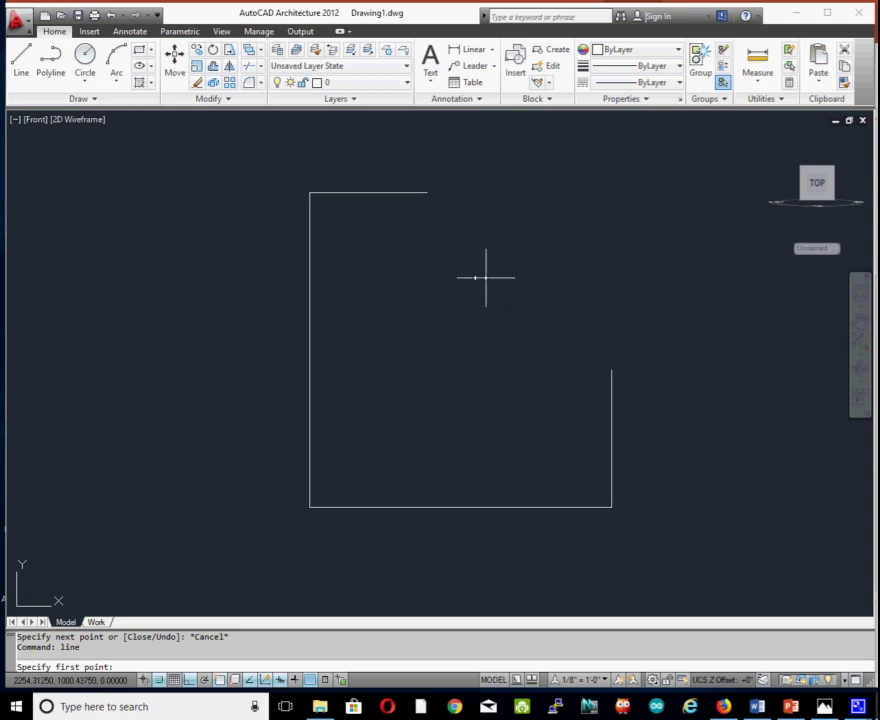
left_click(426, 193)
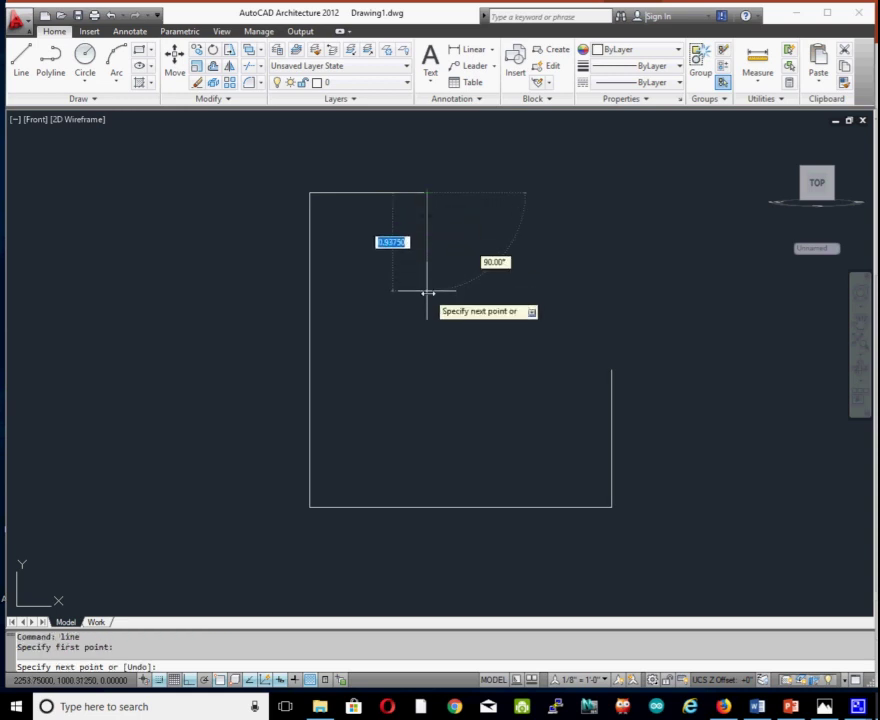
type("1.3")
key("Return")
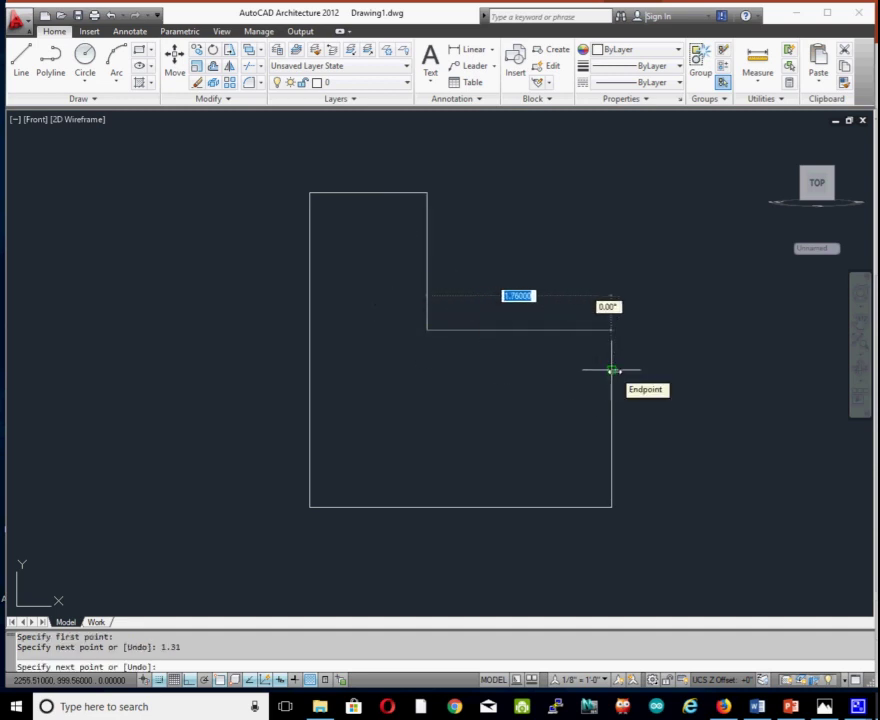
left_click(612, 370)
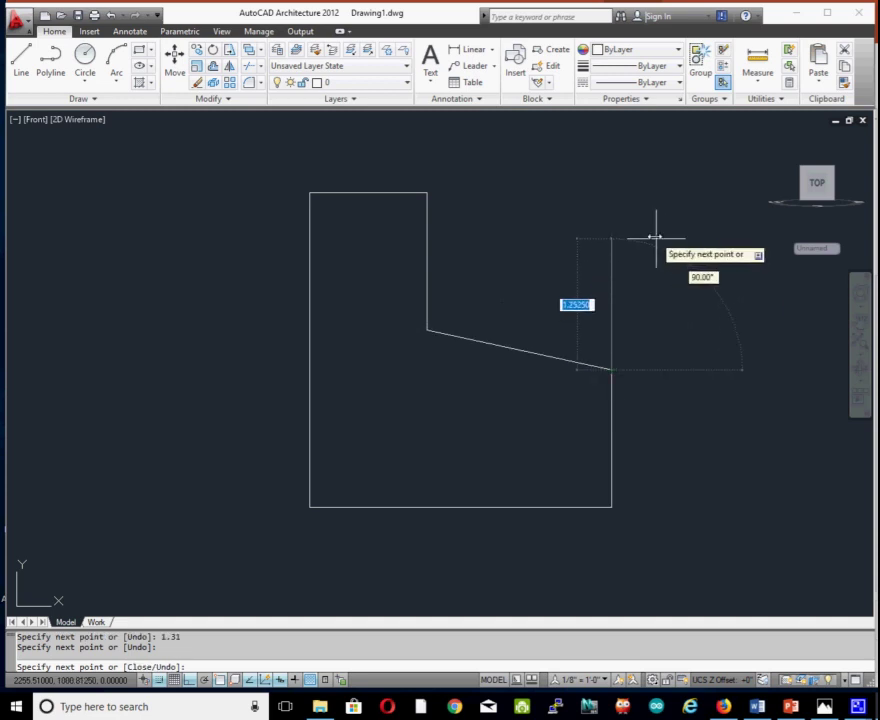
key("Escape")
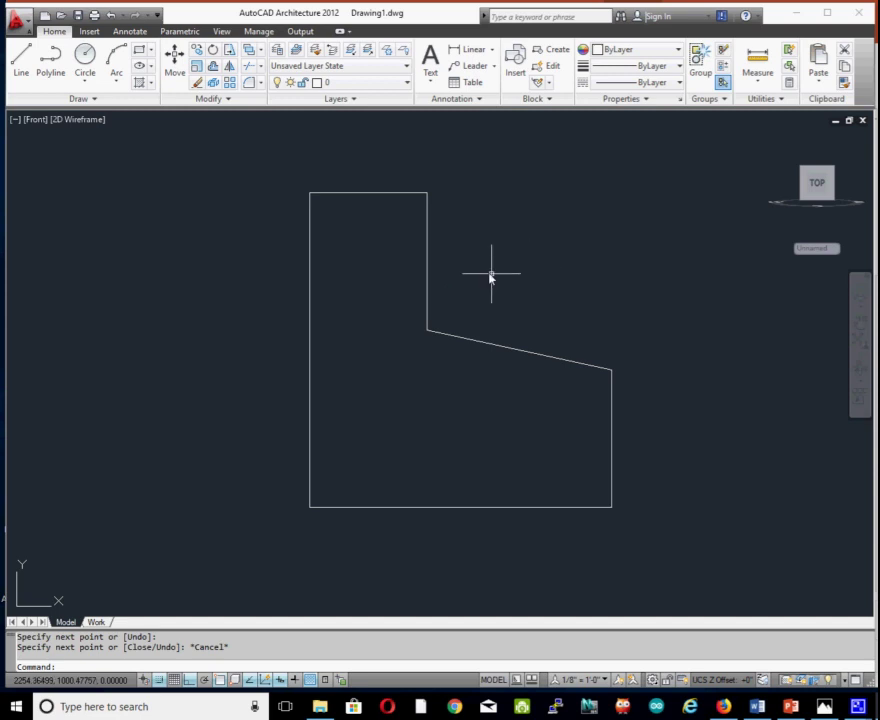
- Split the drawing into the Three: Left viewport layout, large viewport on the left
left_click(14, 121)
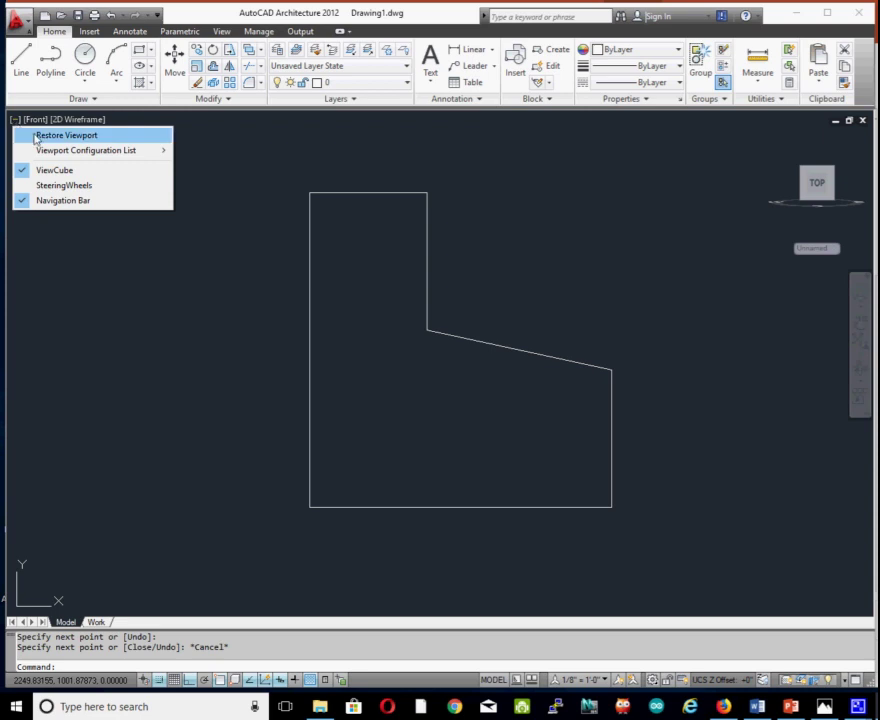
mouse_move(86, 150)
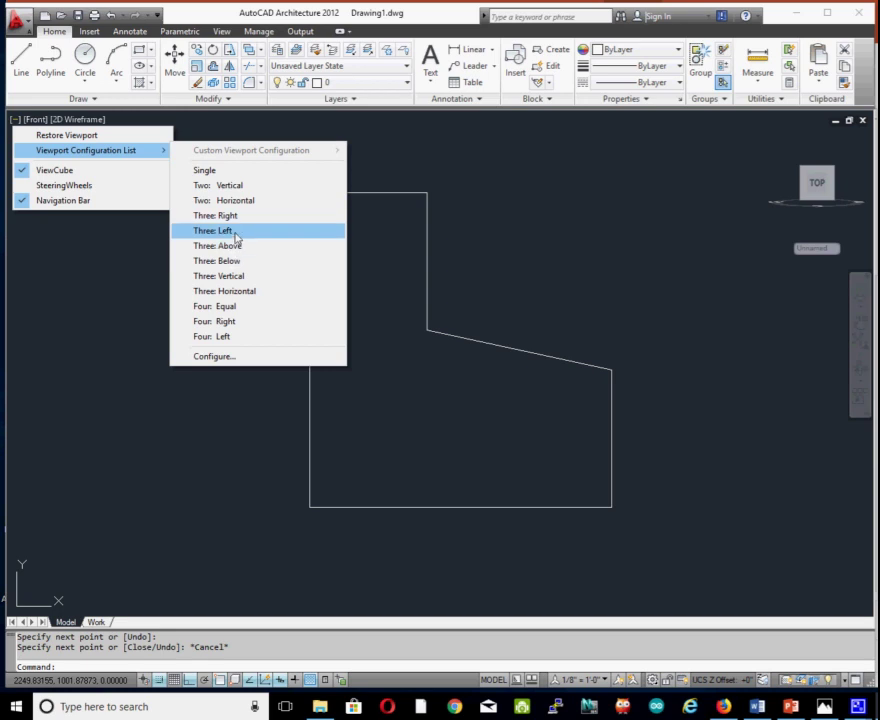
left_click(236, 231)
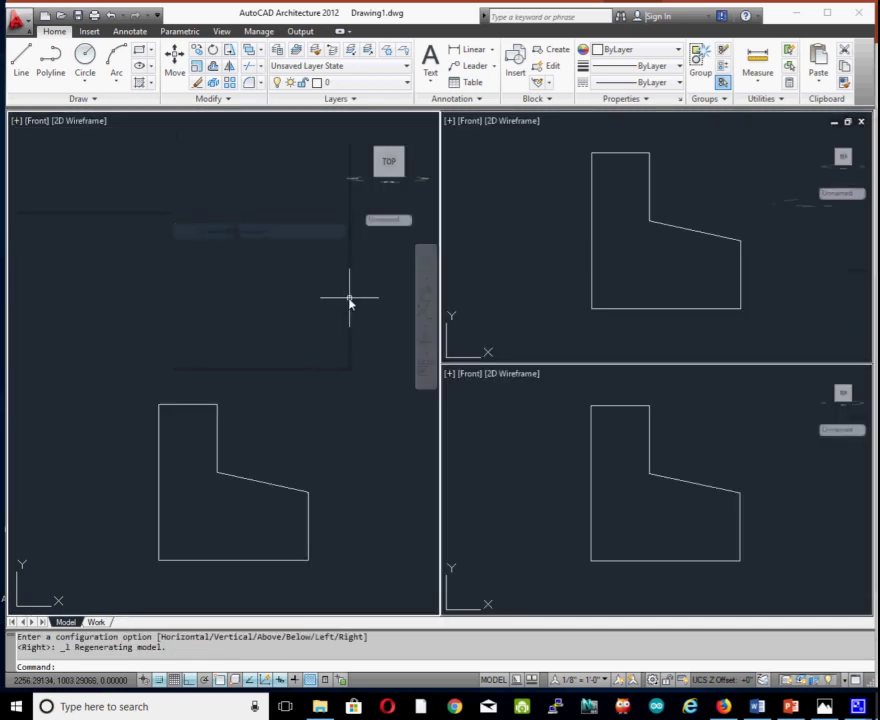
left_click(530, 246)
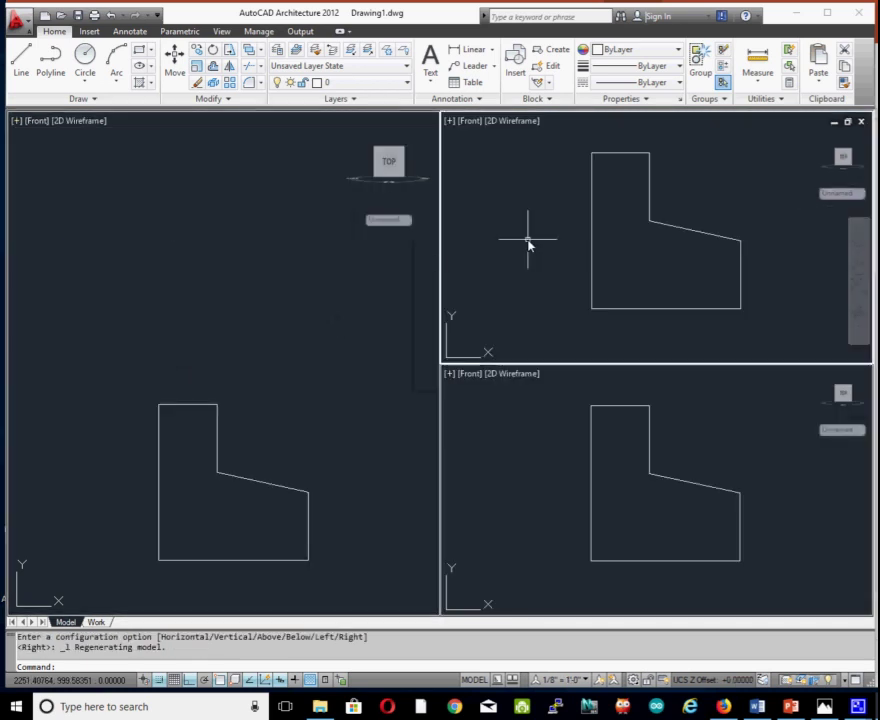
left_click(528, 438)
left_click(250, 294)
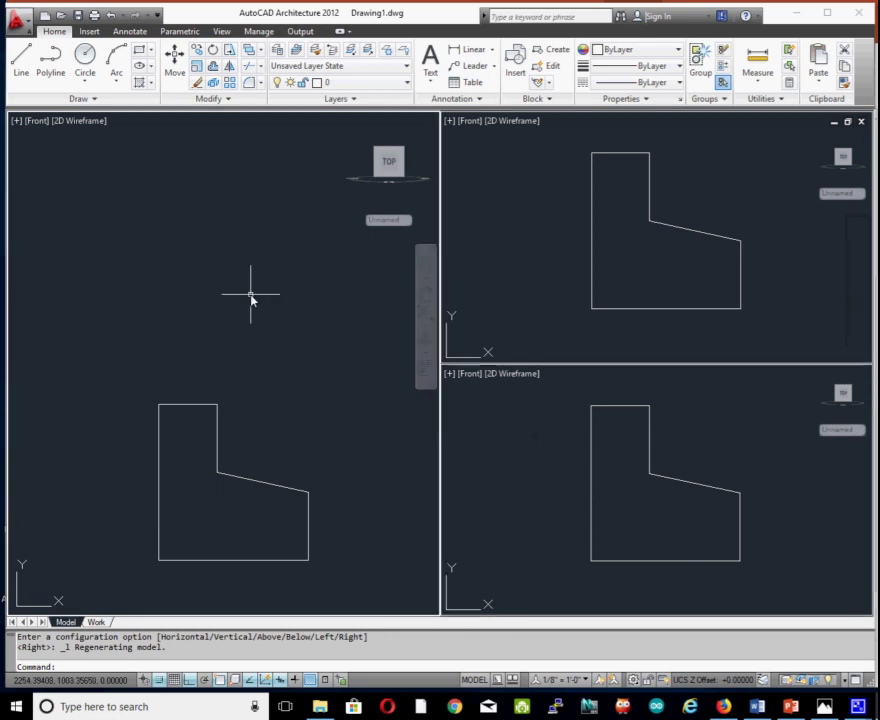
left_click(503, 275)
left_click(512, 420)
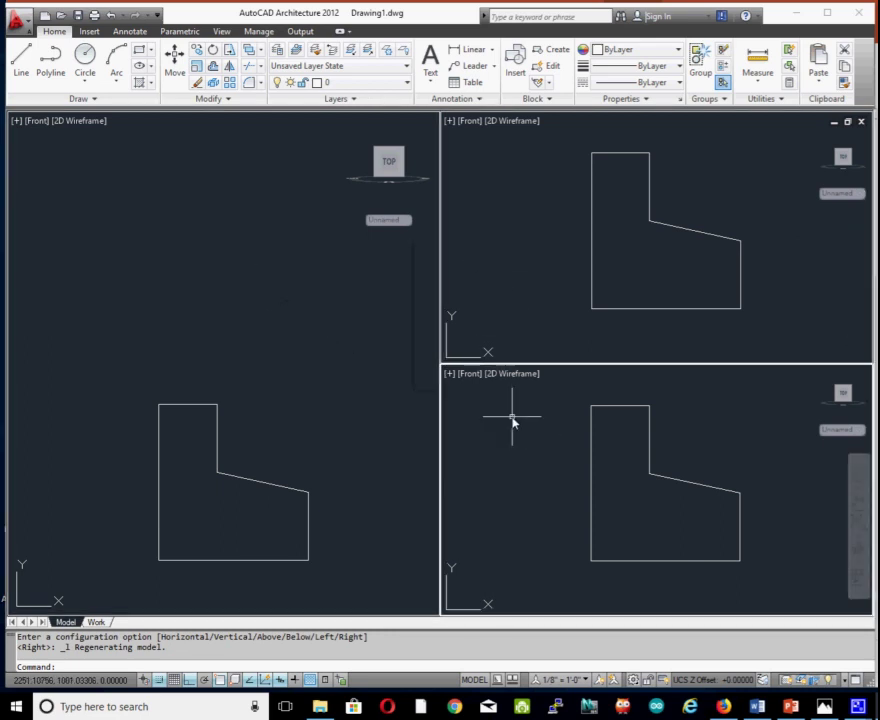
left_click(192, 263)
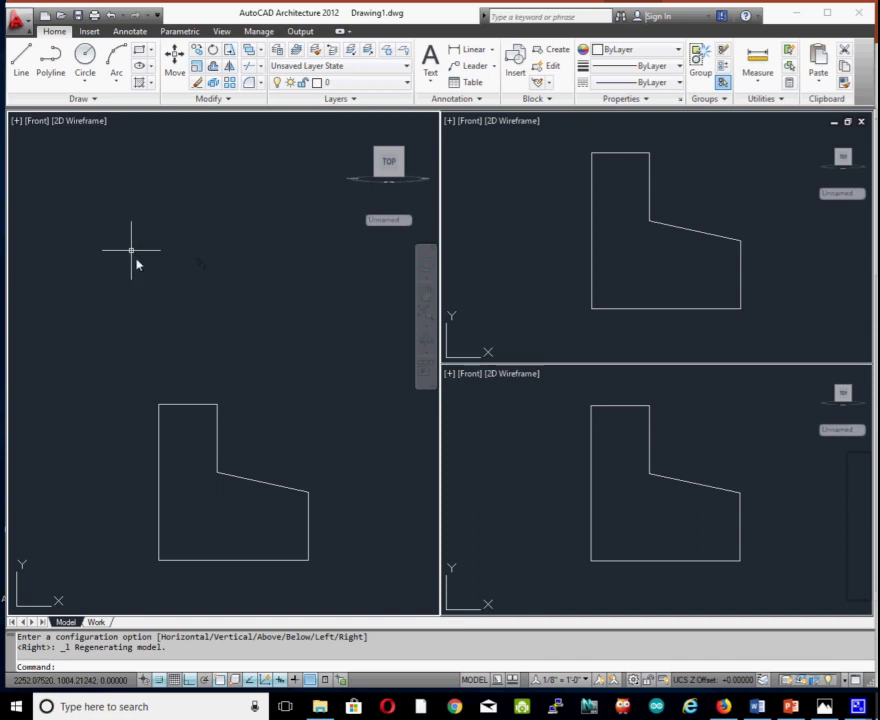
- Set the left viewport to SE Isometric and the bottom-right viewport to Right view
left_click(37, 121)
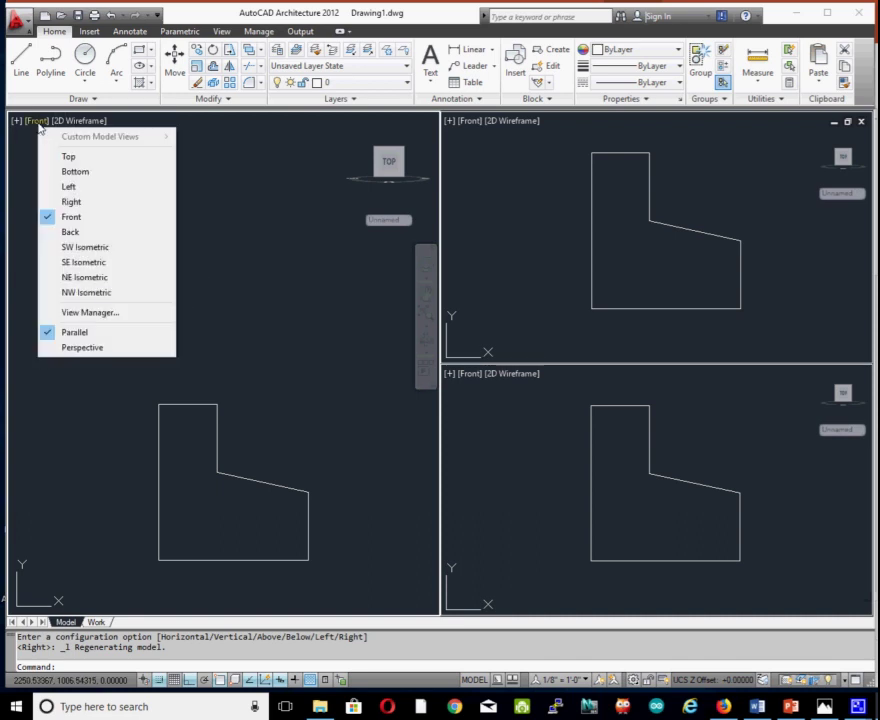
left_click(104, 262)
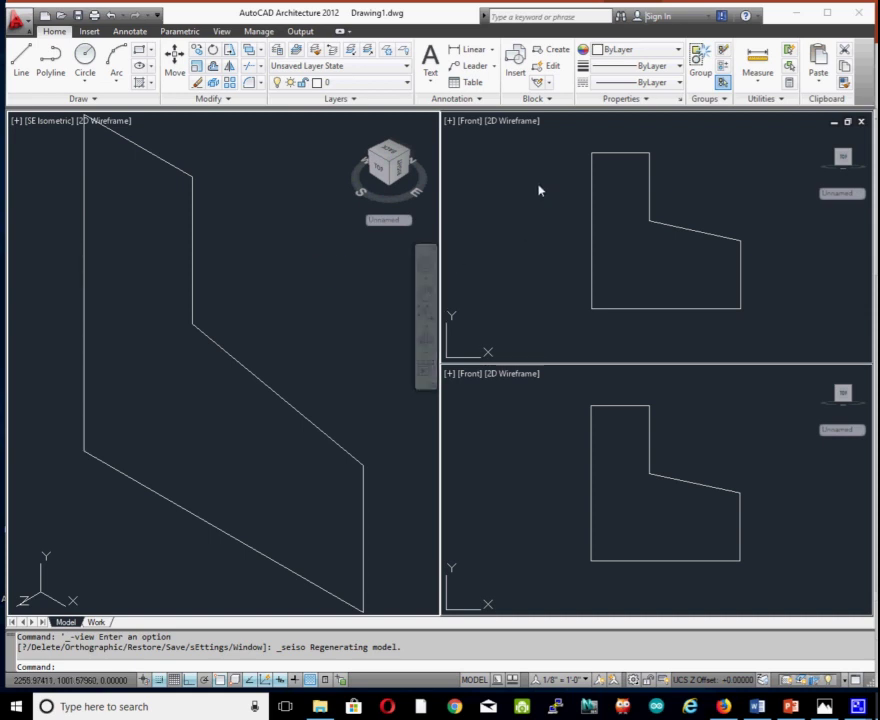
left_click(536, 416)
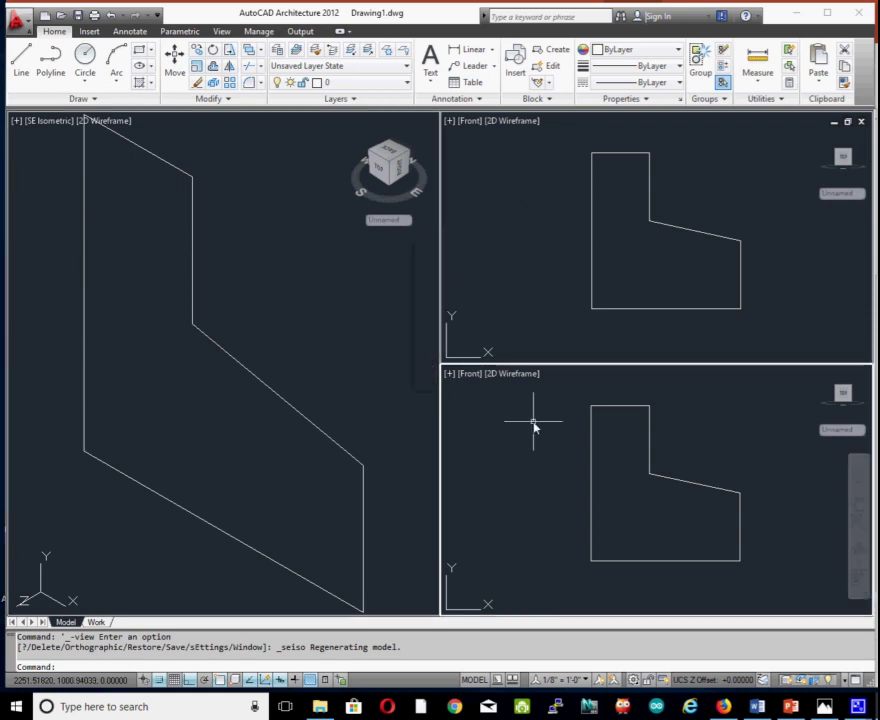
left_click(472, 375)
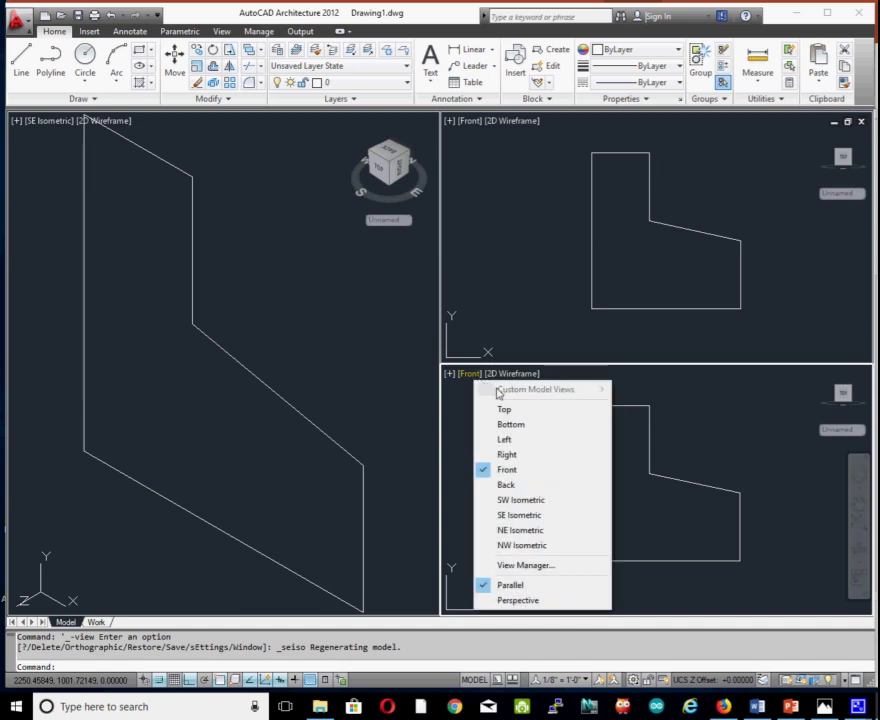
left_click(527, 455)
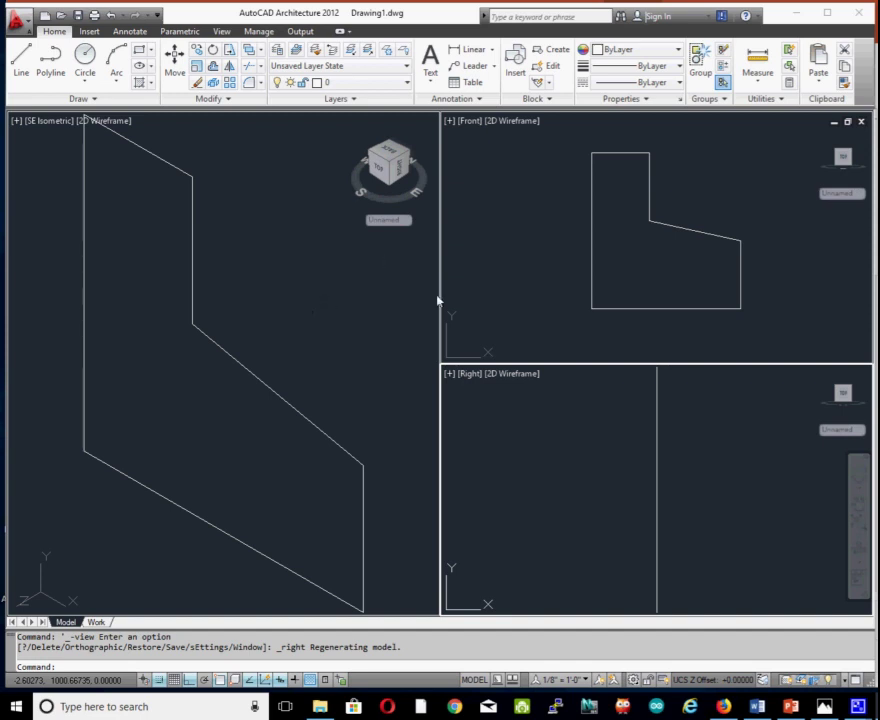
- Zoom out and pan the SE Isometric viewport down-left so the whole six-sided profile fits
right_click(278, 258)
left_click(259, 240)
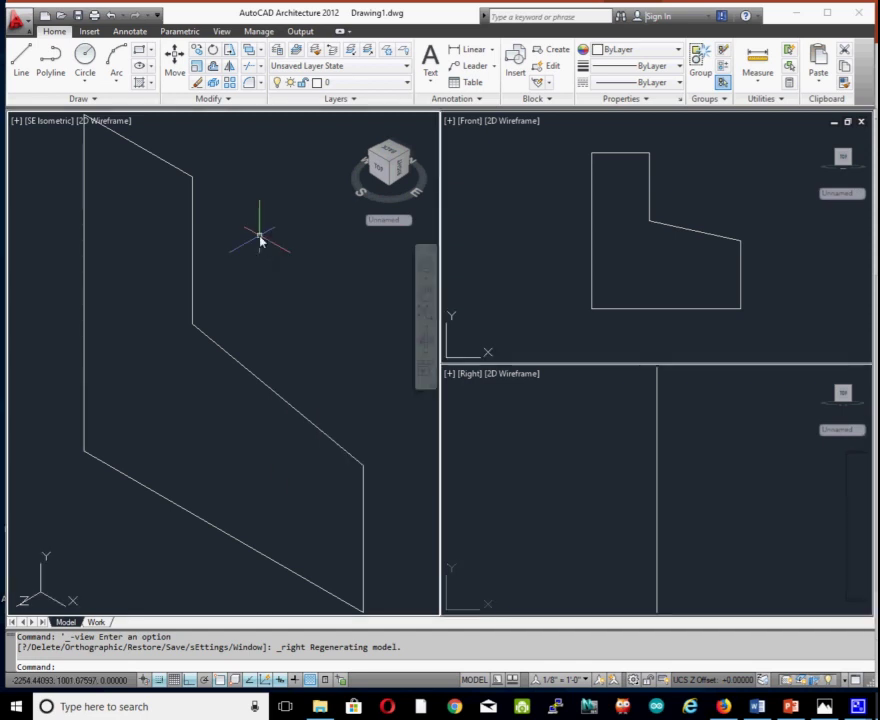
left_click(427, 268)
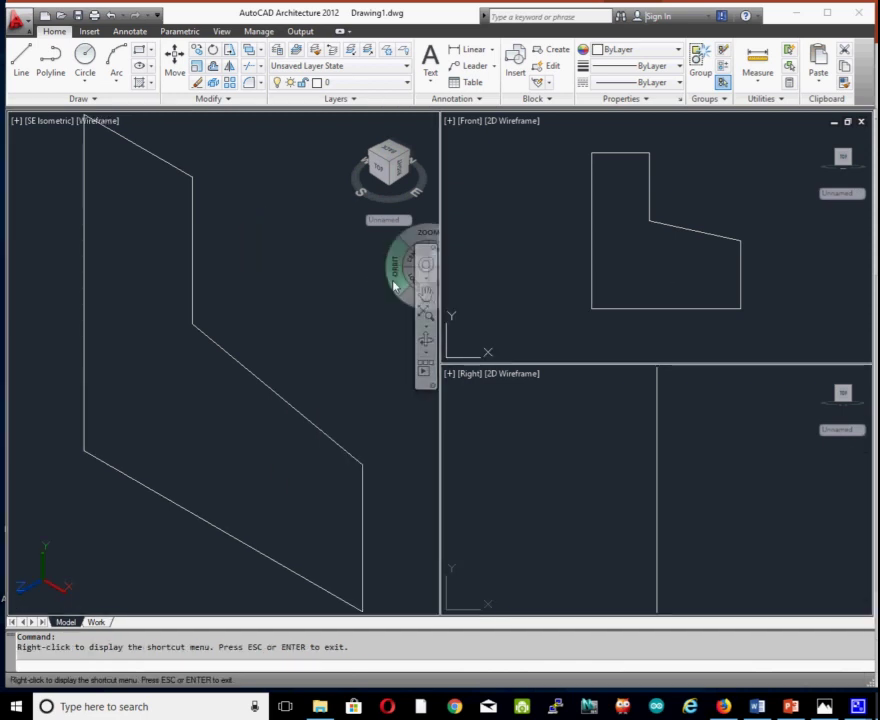
left_click_drag(195, 304, 190, 315)
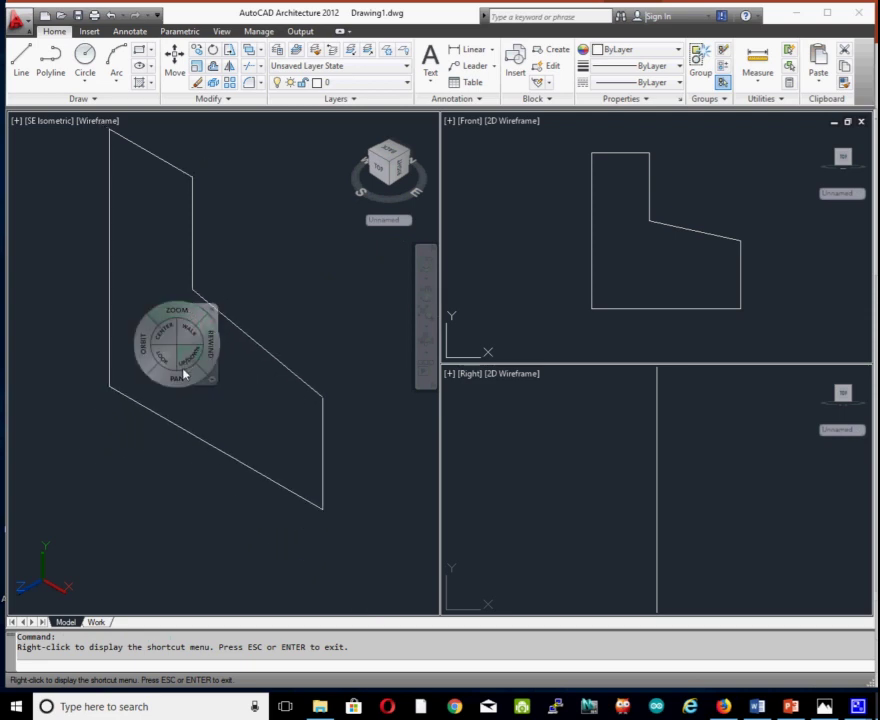
left_click_drag(181, 373, 151, 456)
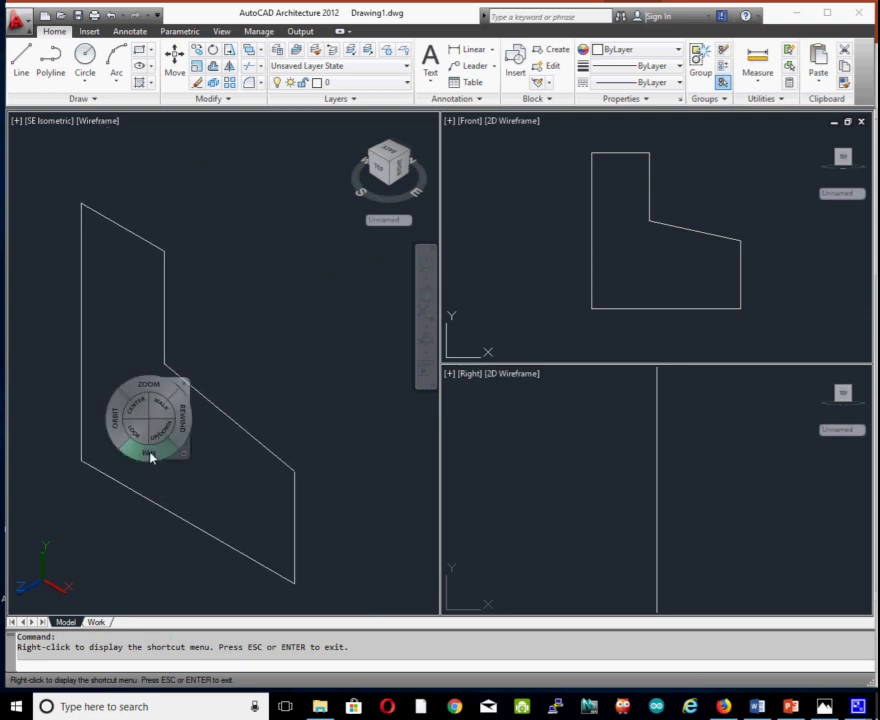
key("Escape")
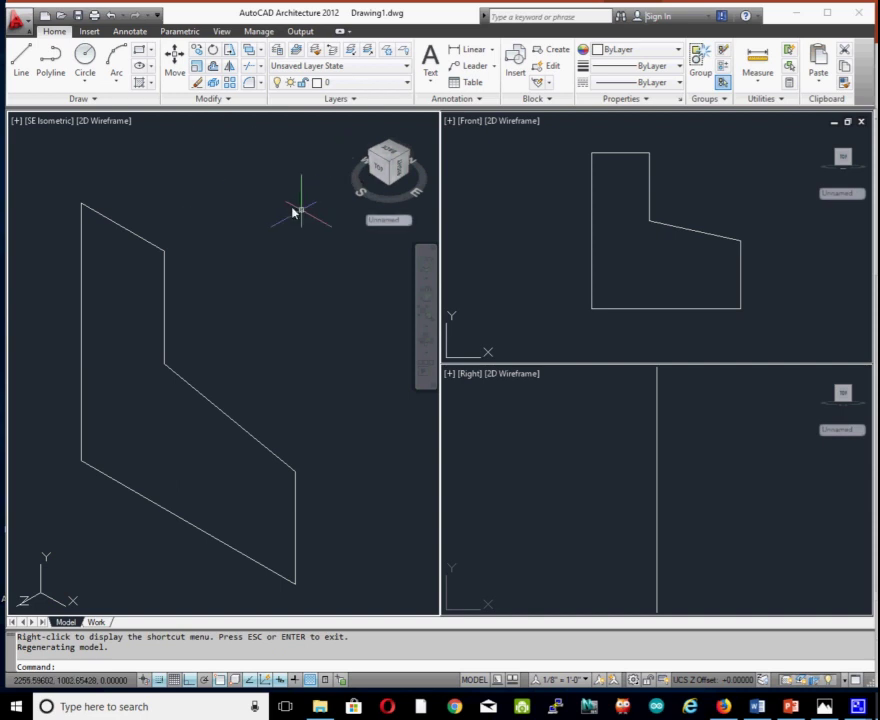
- Save the drawing as Iso-testing.dwg in Desktop > Recorded > AutoCad > Examples
left_click(17, 20)
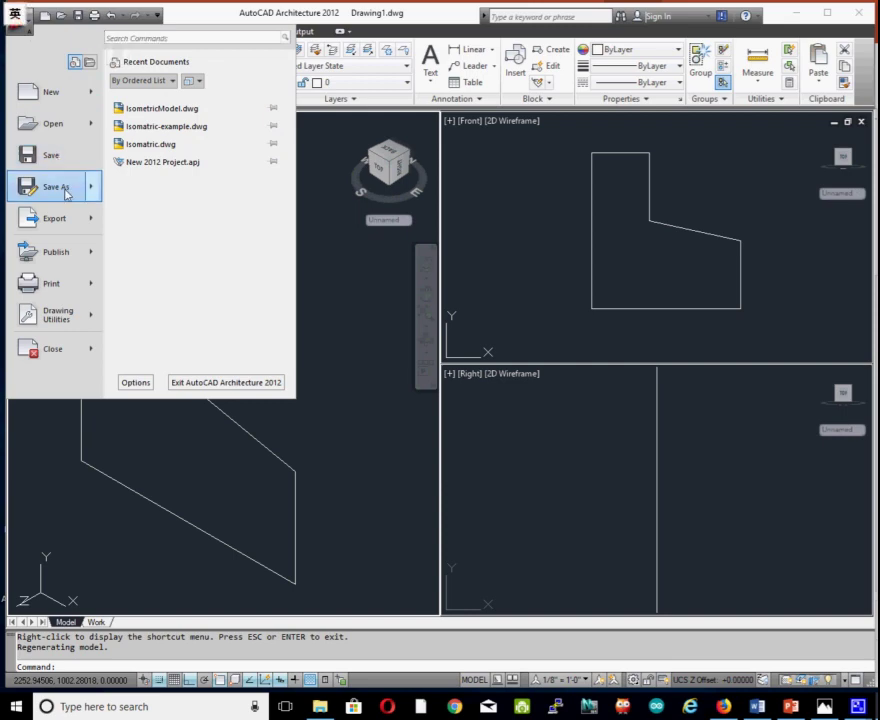
mouse_move(56, 187)
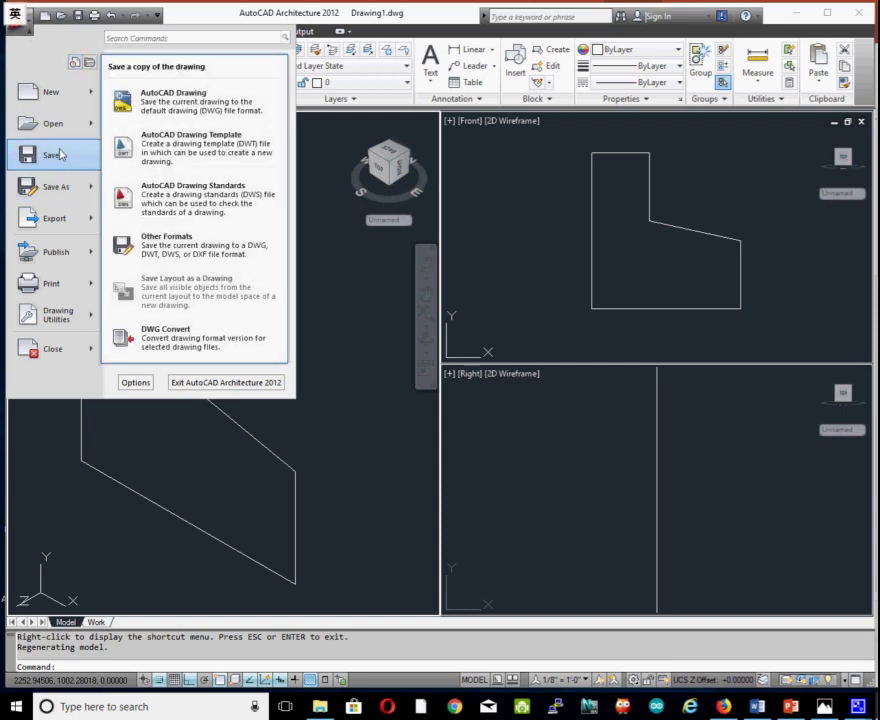
left_click(57, 190)
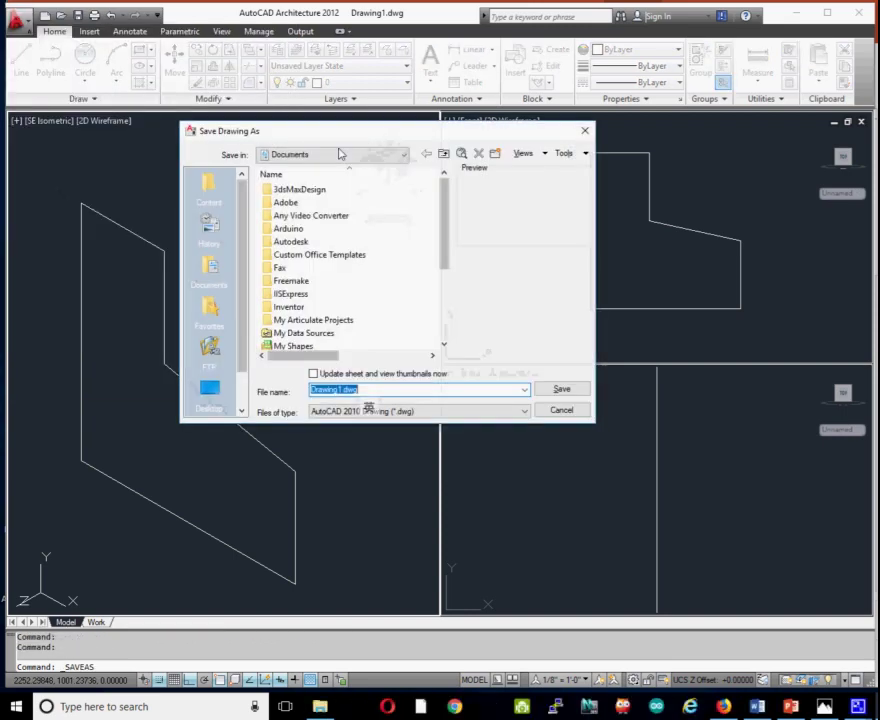
left_click_drag(379, 137, 357, 83)
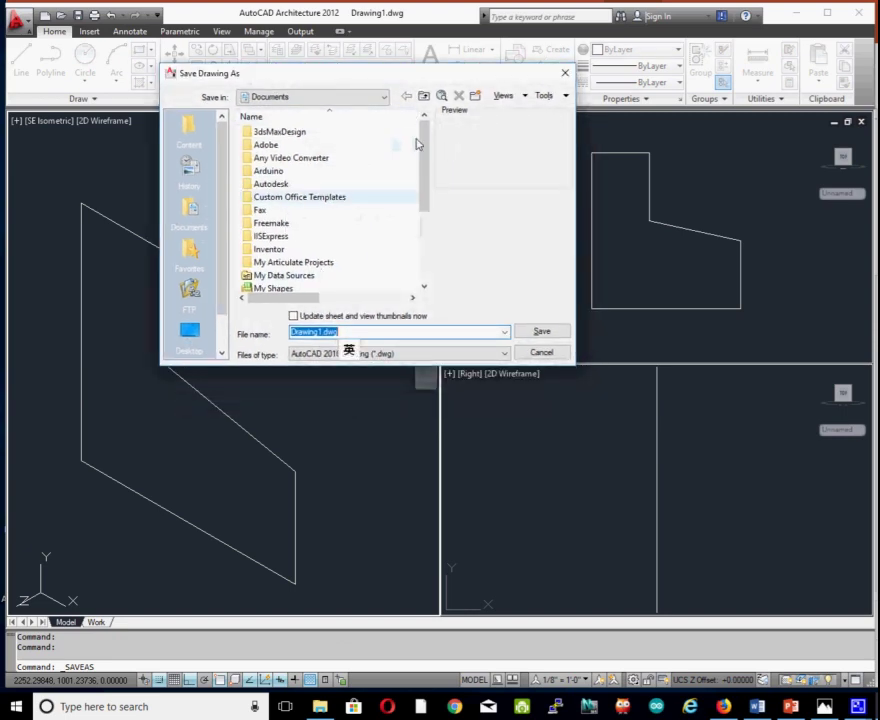
left_click(190, 333)
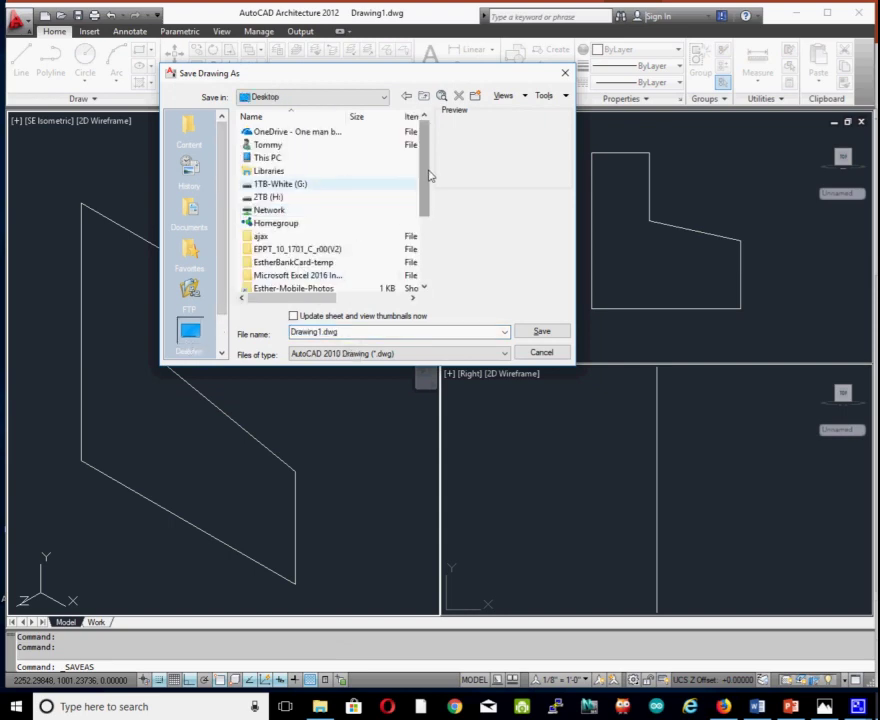
left_click_drag(423, 182, 421, 231)
double_click(279, 236)
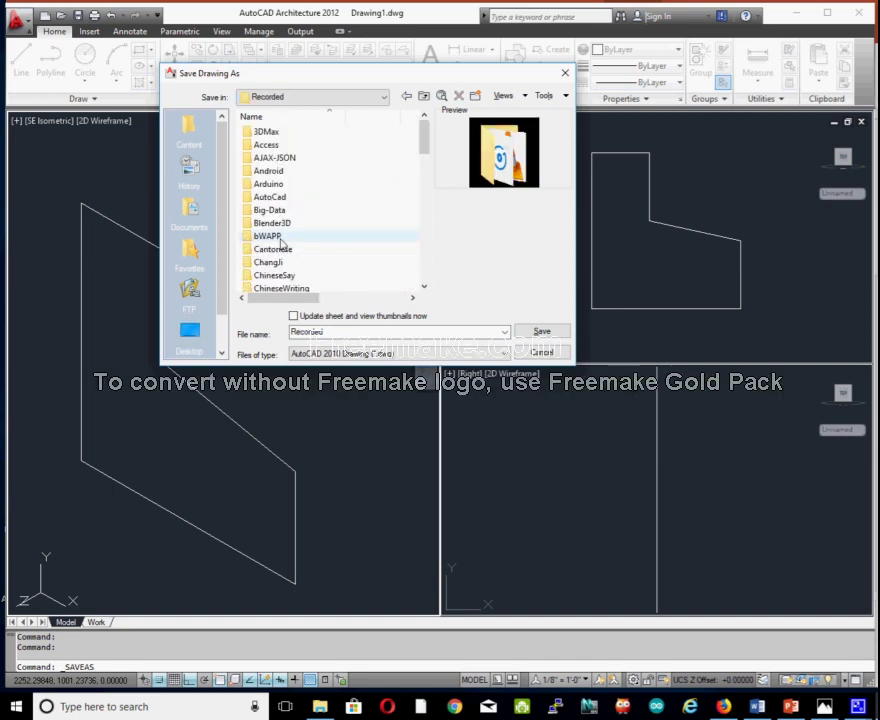
double_click(276, 197)
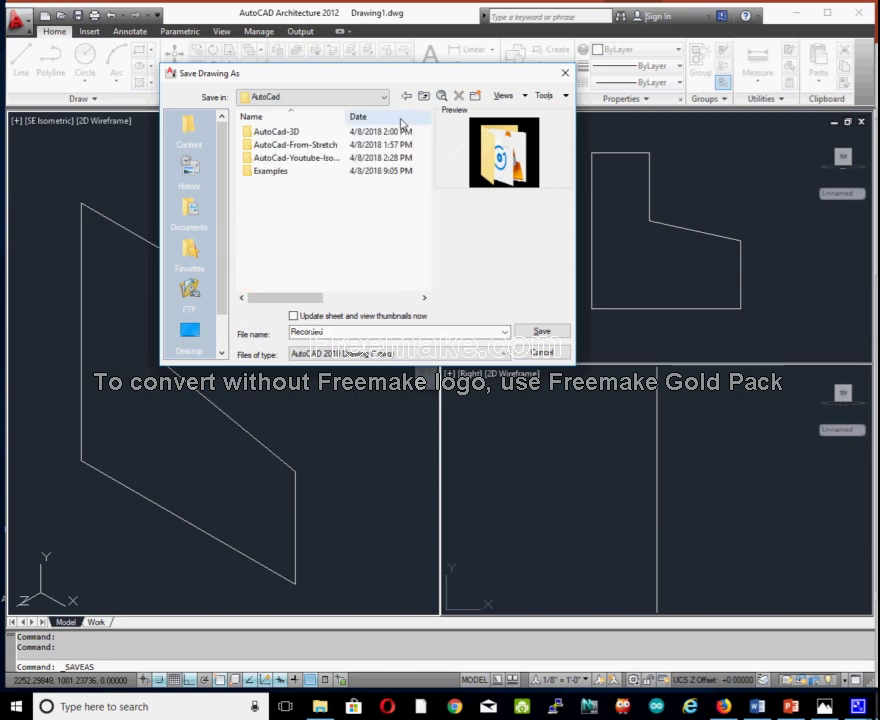
double_click(284, 176)
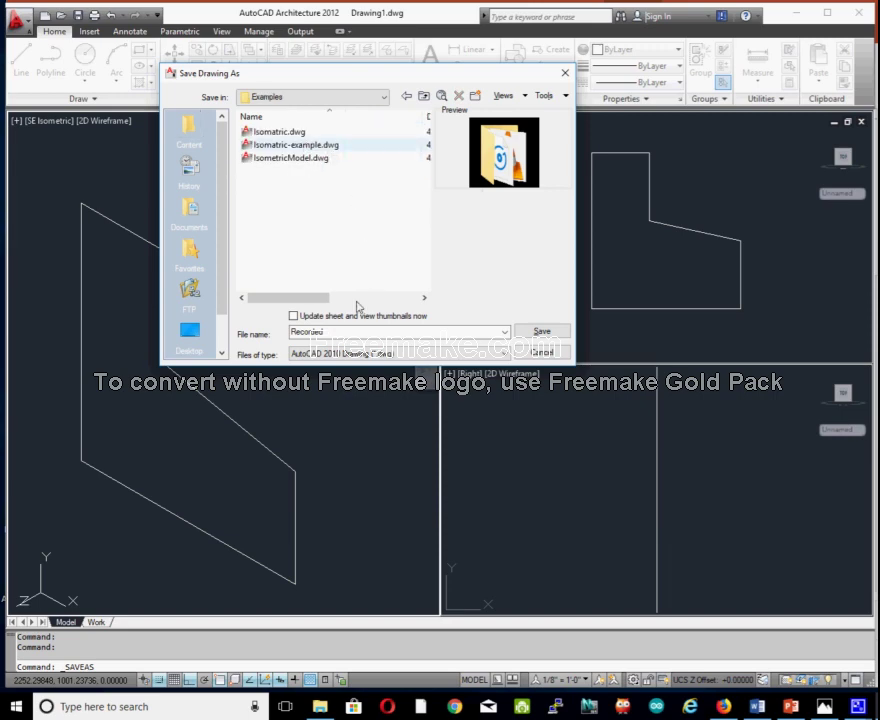
double_click(340, 332)
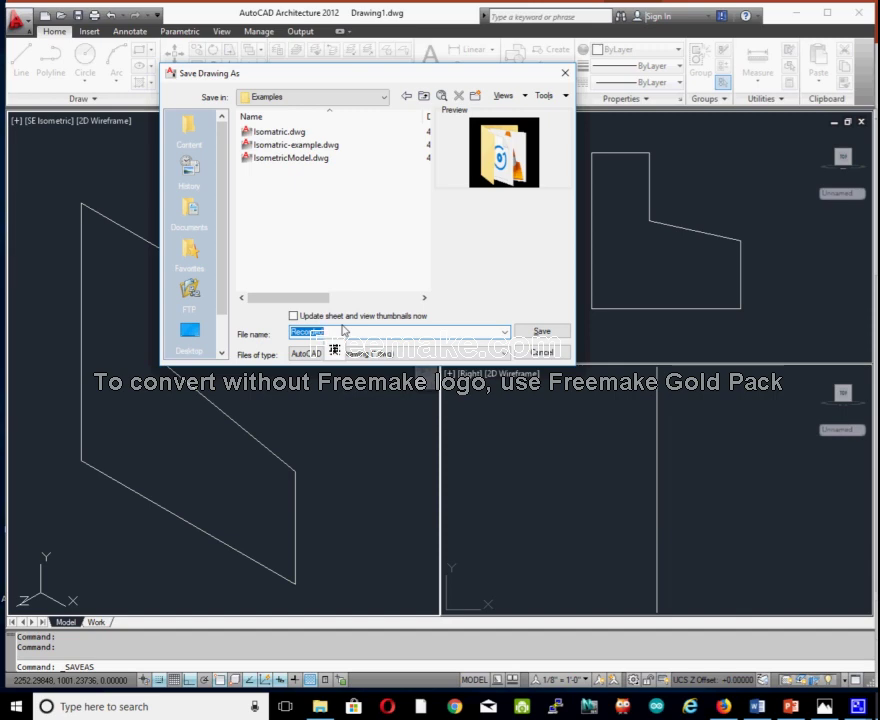
type("Iso")
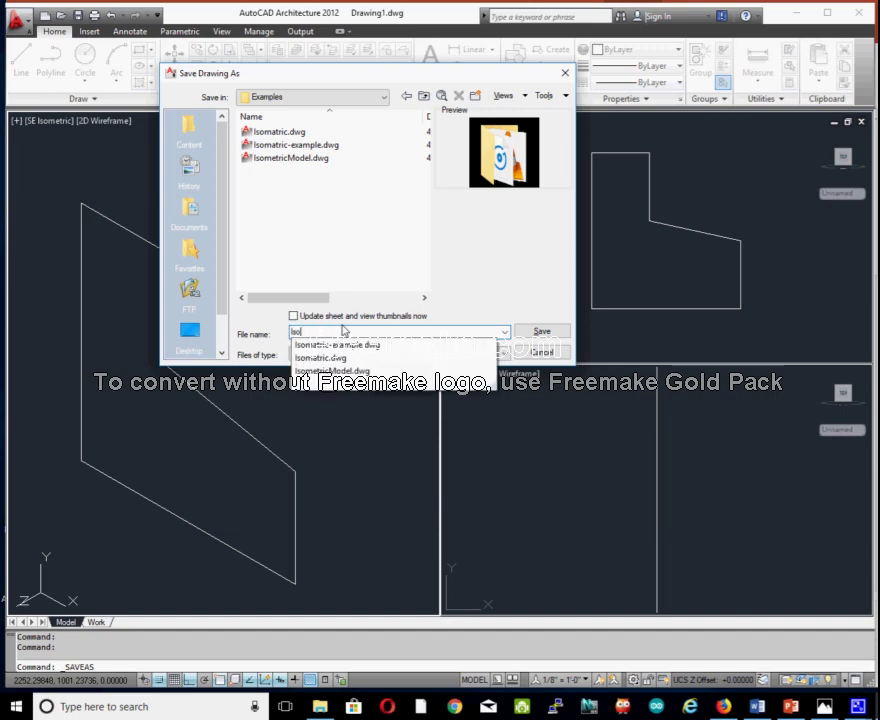
type("-termi")
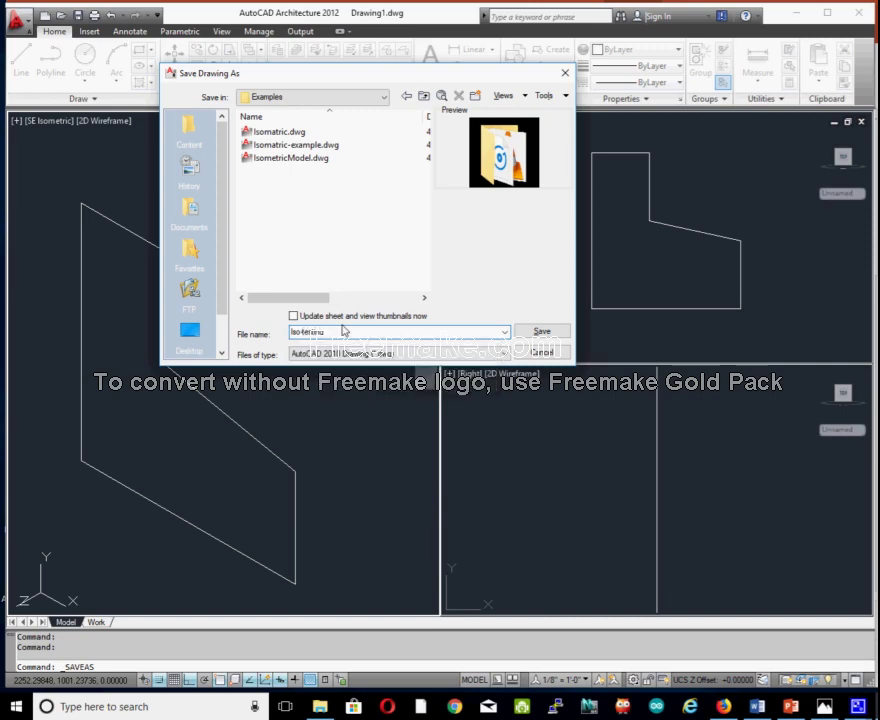
left_click_drag(385, 76, 363, 107)
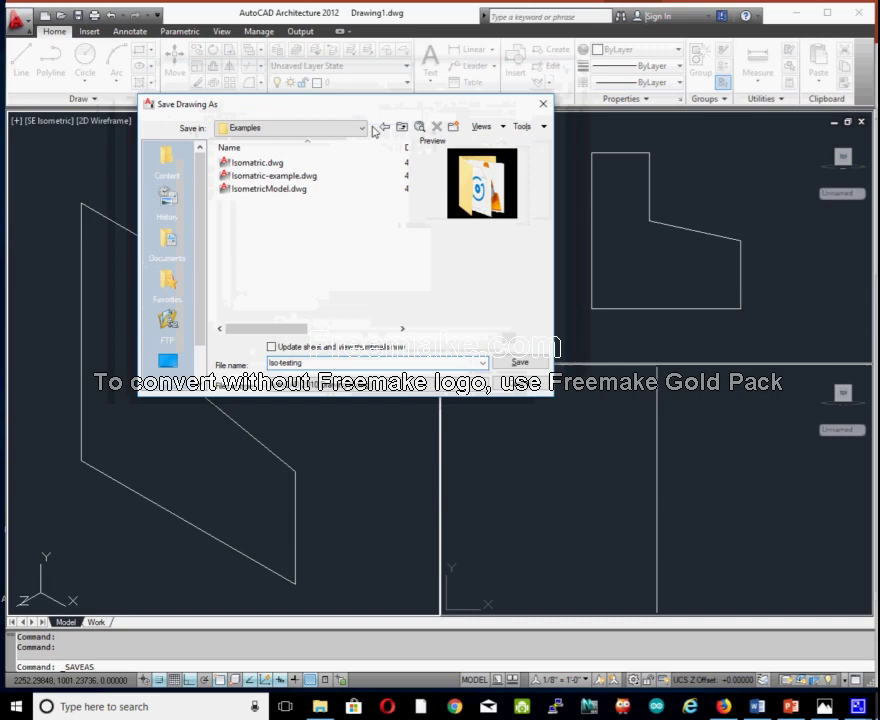
left_click(539, 366)
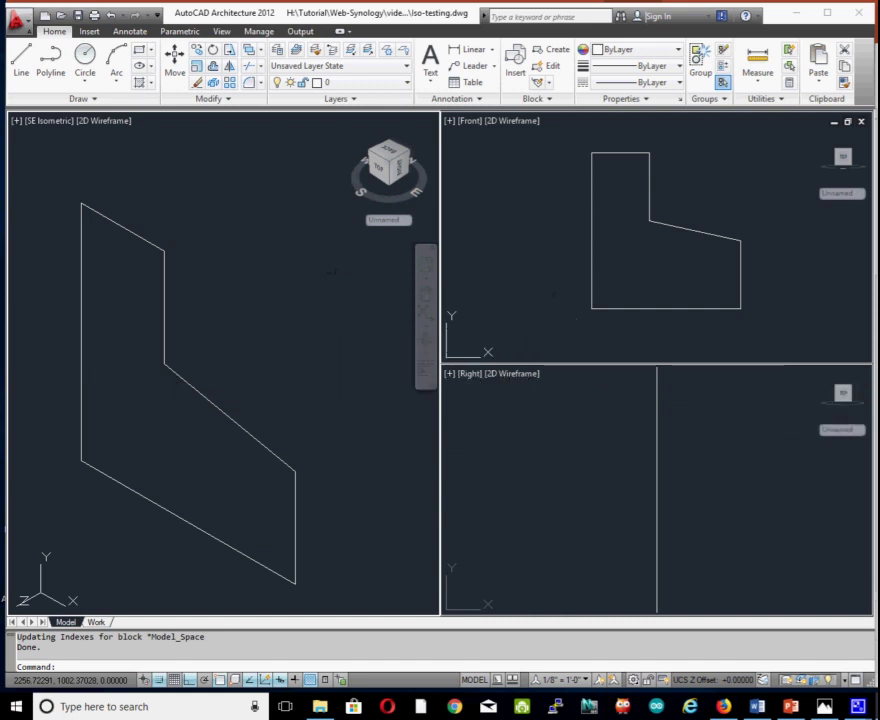
- Bring the AutoCadIsometric.jpg Photos window forward and park it at the right screen edge
key("alt+Tab")
mouse_move(620, 223)
left_mouse_down()
mouse_move(426, 147)
mouse_move(324, 147)
left_mouse_up()
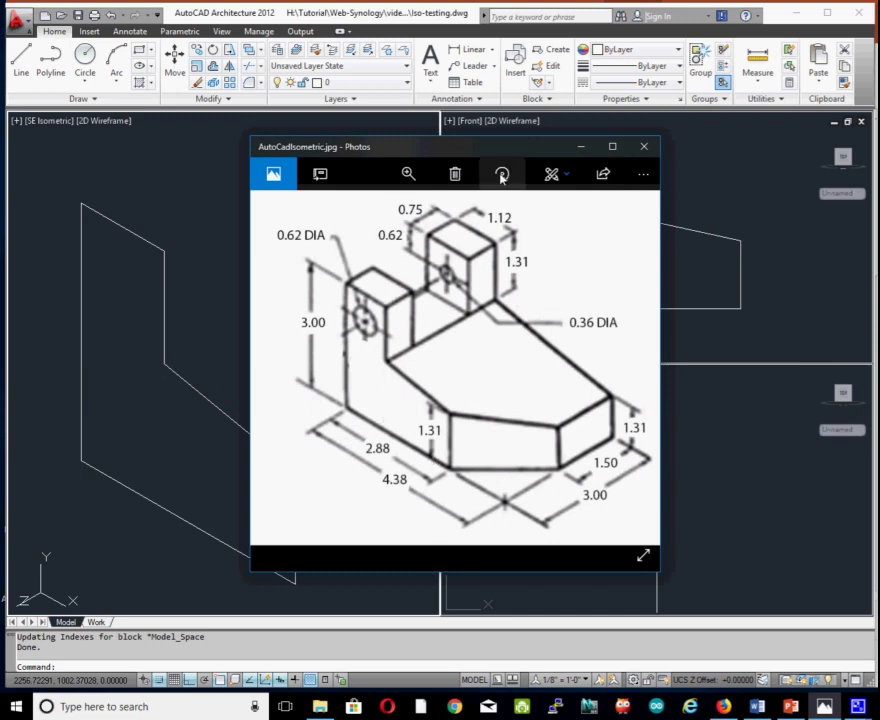
left_click_drag(510, 153, 606, 163)
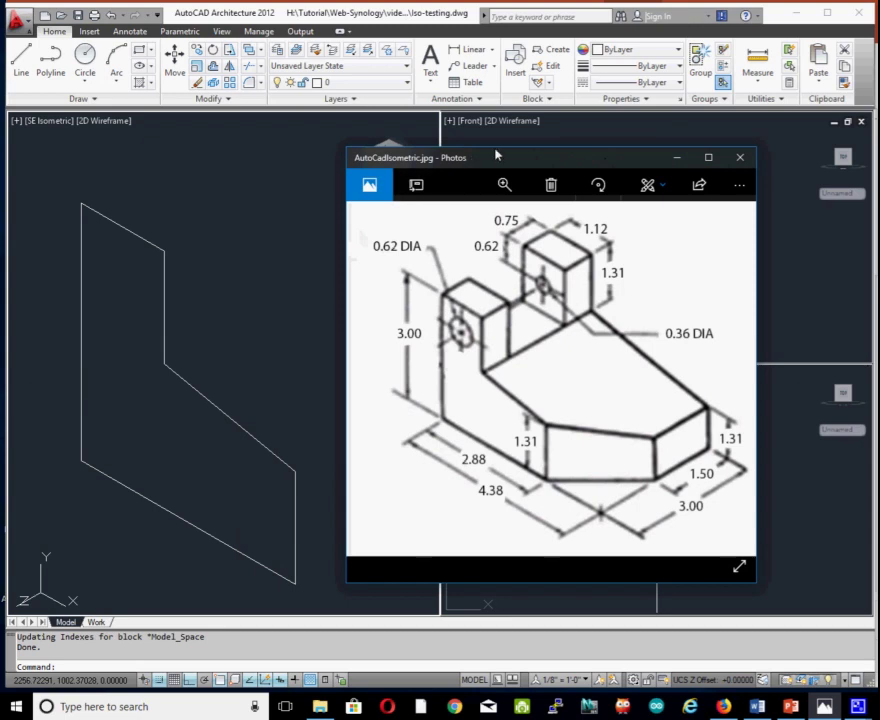
left_click_drag(500, 165, 870, 208)
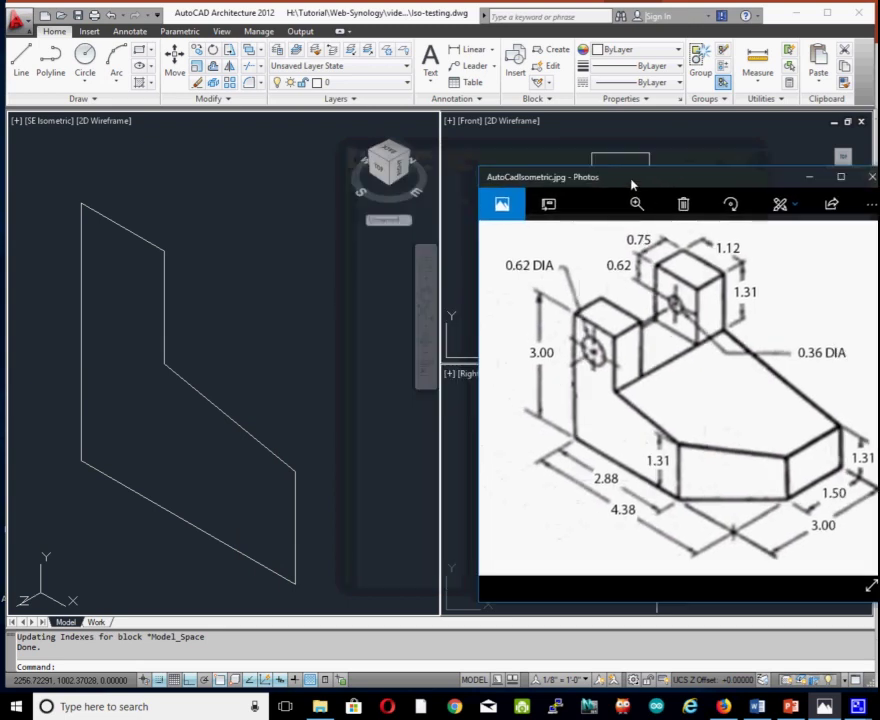
- Orbit the extruded block to a new angle and compare it with the reference picture
left_click(634, 245)
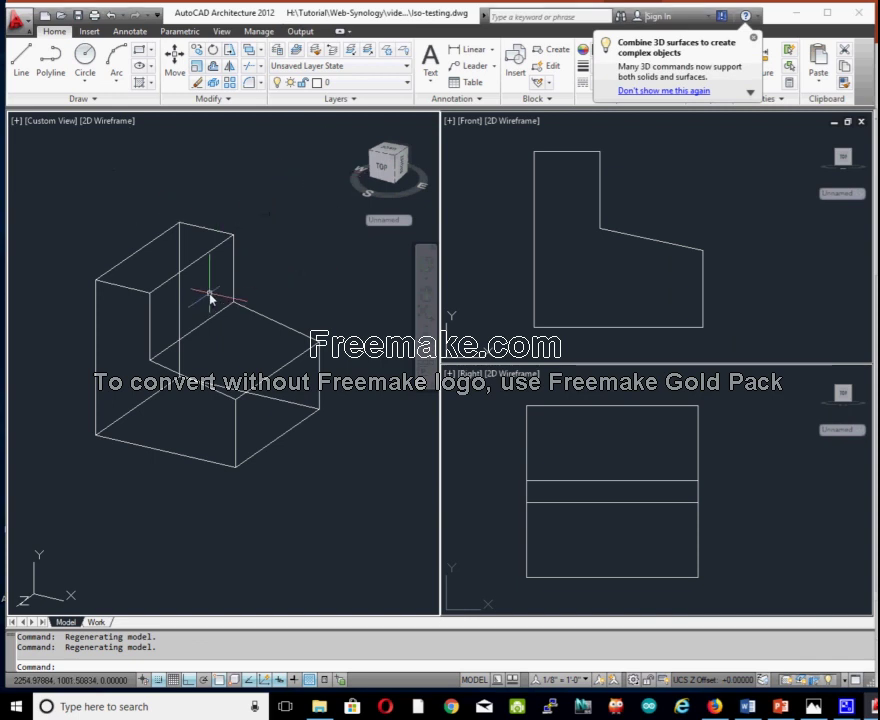
mouse_move(210, 296)
middle_mouse_down("shift")
mouse_move(242, 308)
mouse_move(330, 288)
middle_mouse_up("shift")
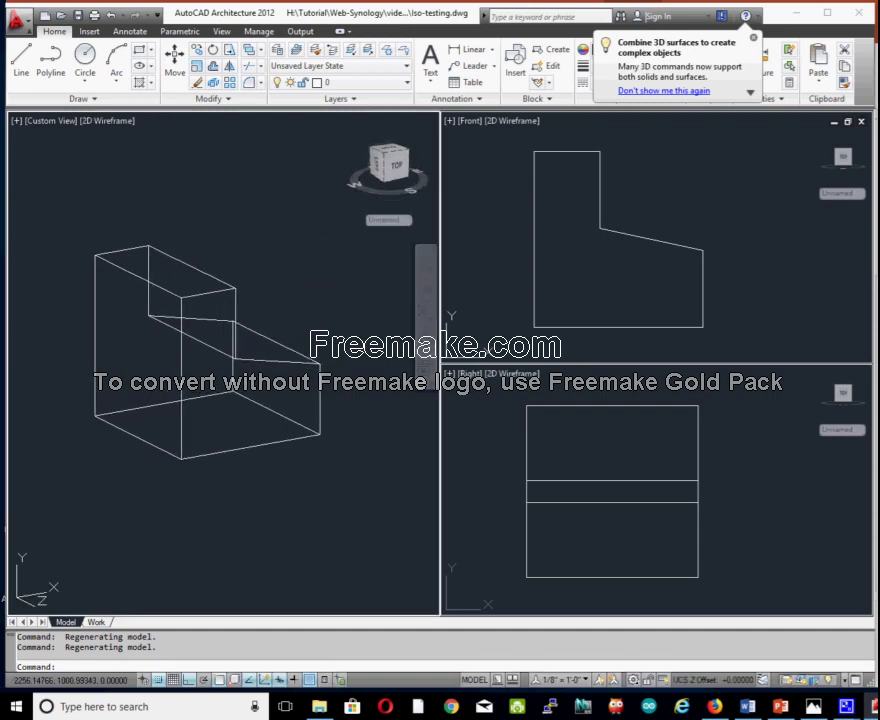
left_click(813, 706)
left_click_drag(754, 183, 563, 125)
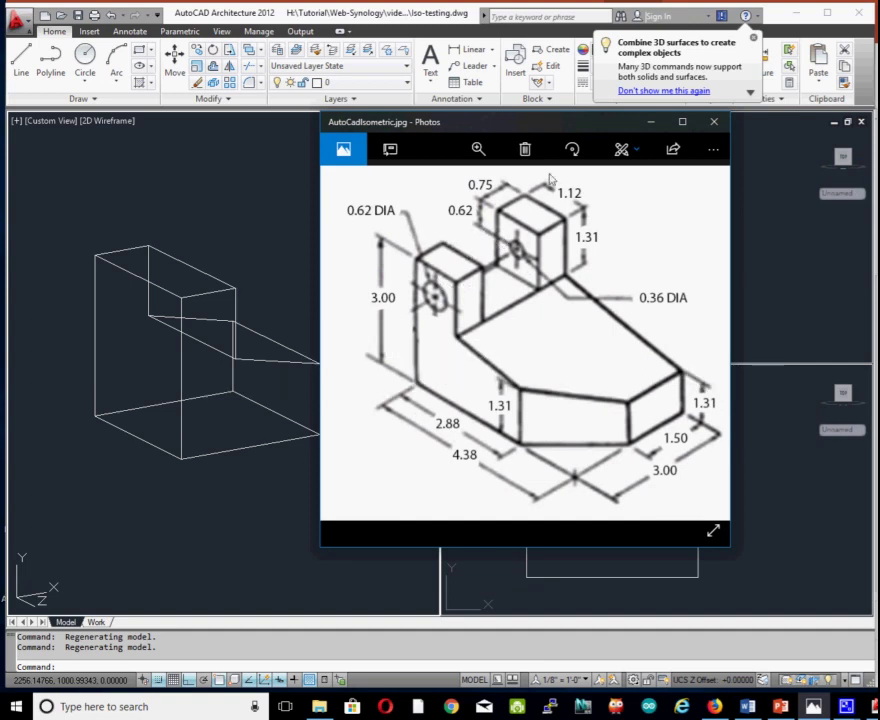
mouse_move(586, 131)
left_mouse_down()
mouse_move(800, 255)
mouse_move(879, 255)
left_mouse_up()
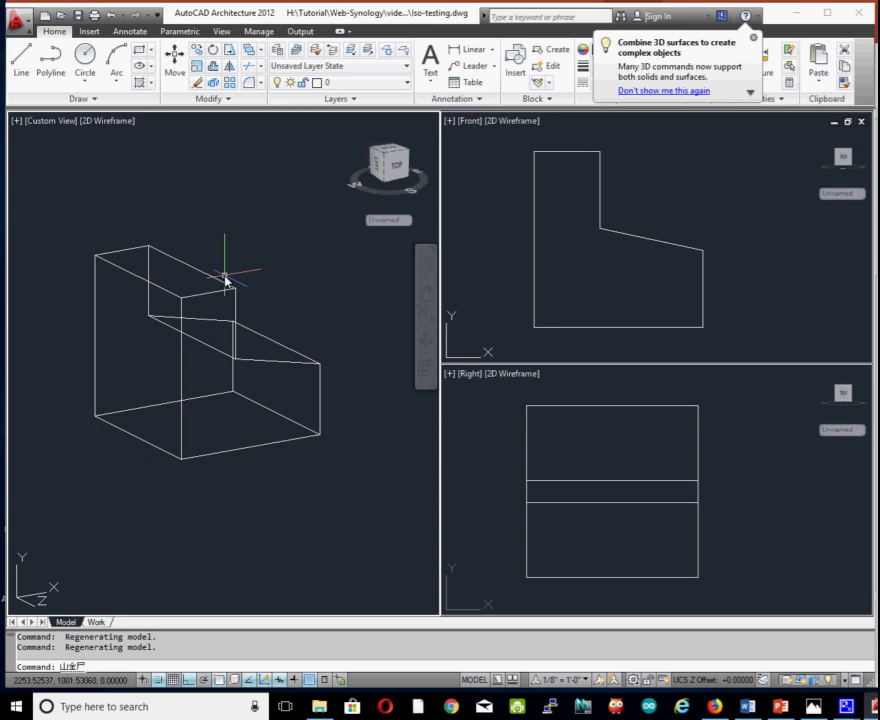
- Define a three-point UCS: origin at the block's bottom-left corner, X along the base, Y up
key("BackSpace")
key("BackSpace")
key("BackSpace")
key("Return")
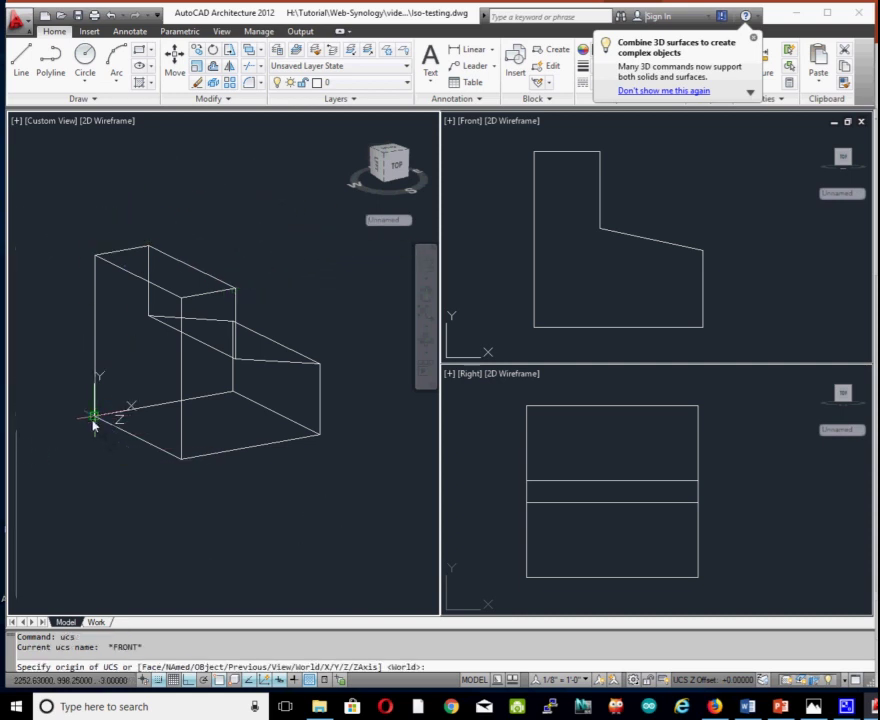
left_click(93, 420)
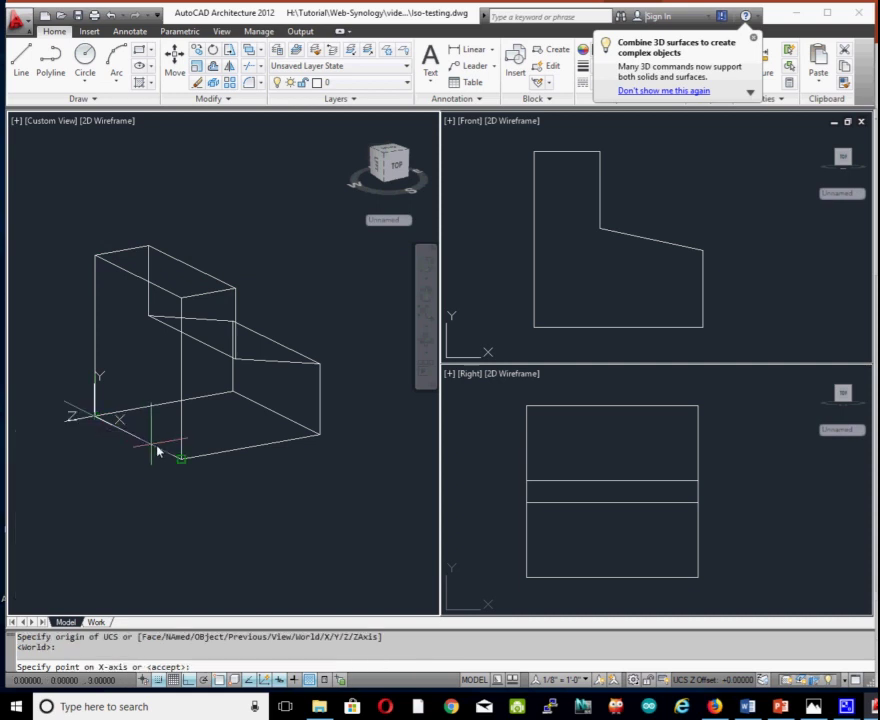
left_click(311, 510)
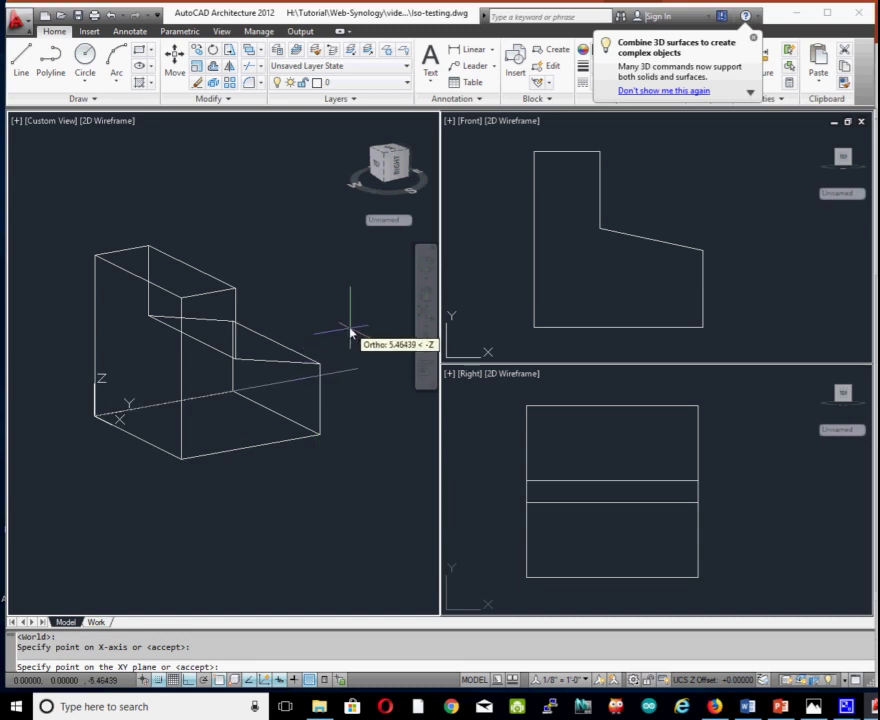
left_click(104, 192)
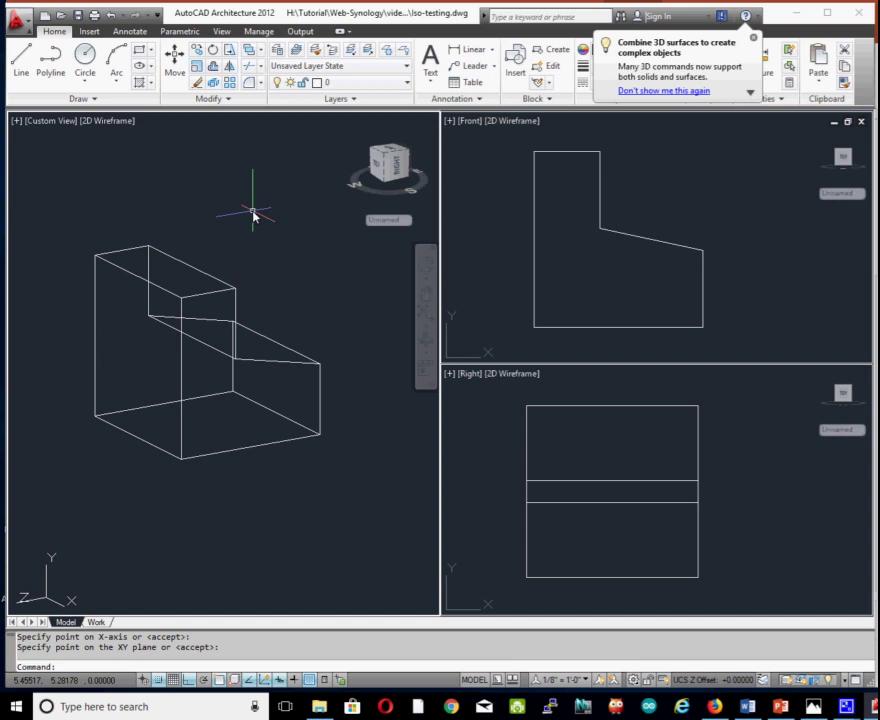
type("pline")
key("Return")
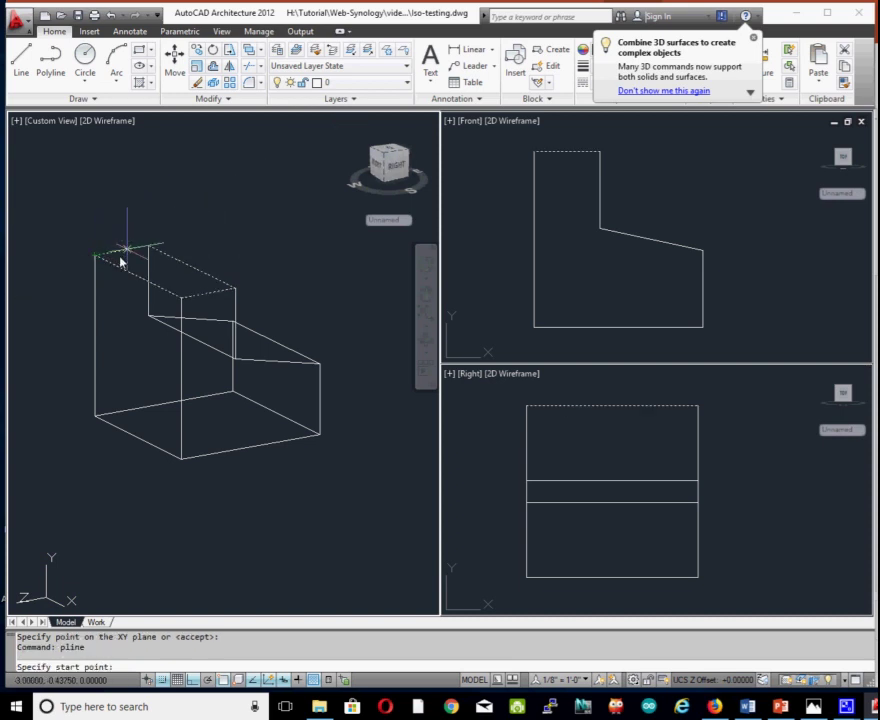
left_click(95, 256)
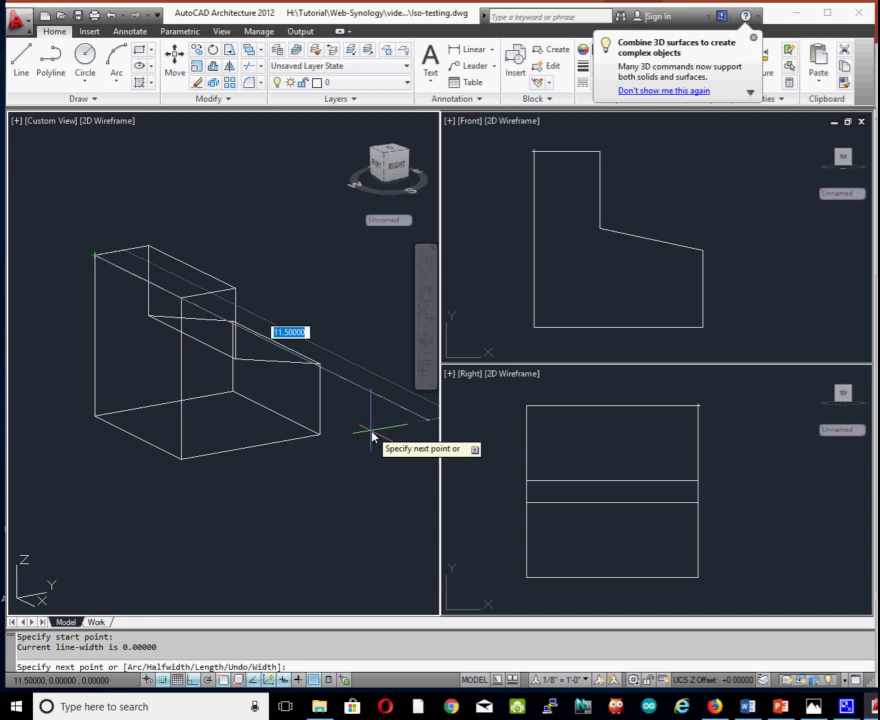
type("0.75")
key("Return")
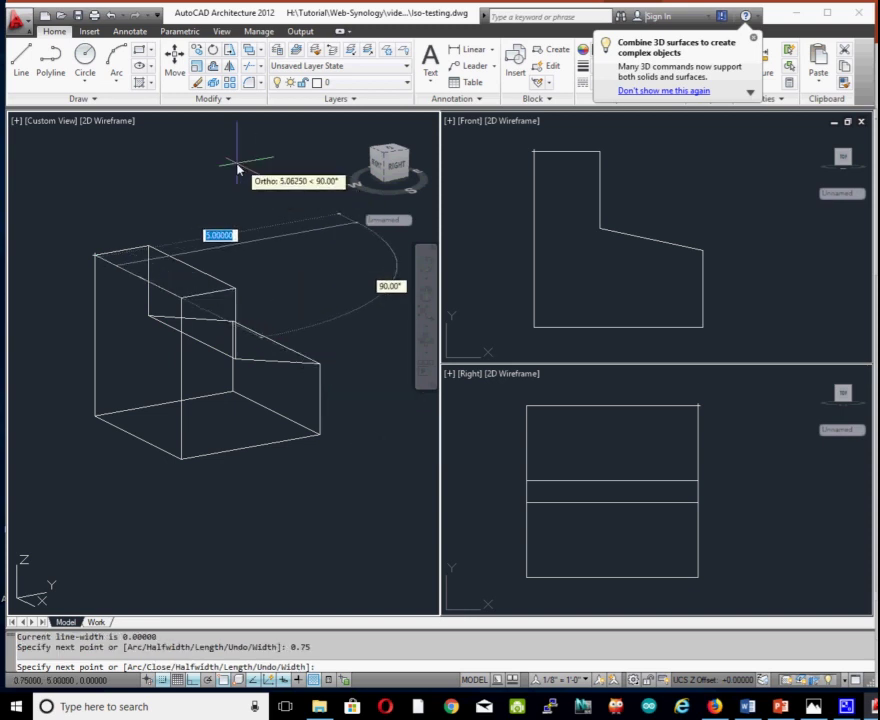
key("Escape")
type("pline")
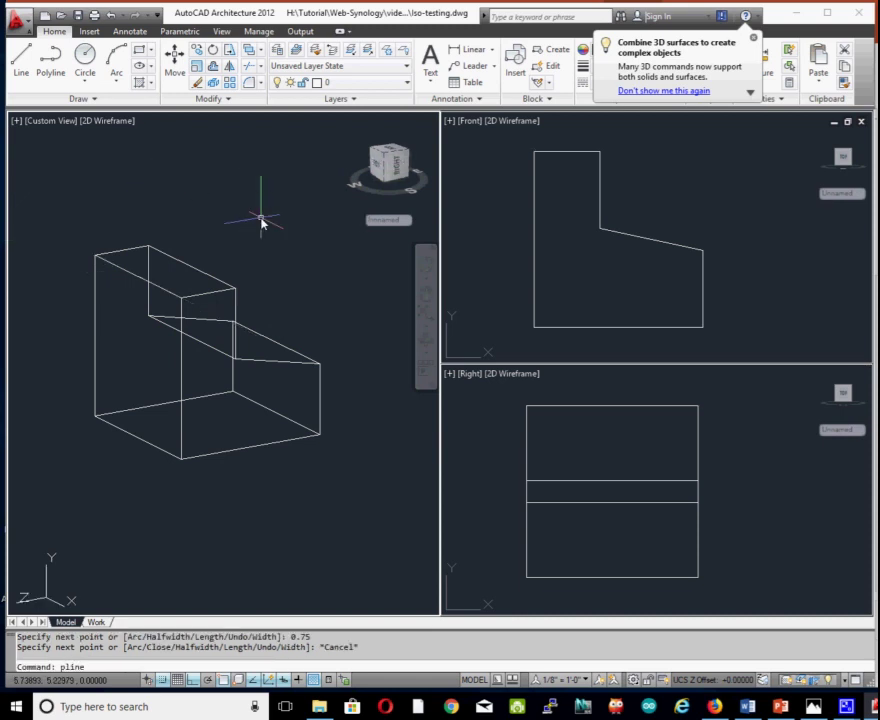
key("Return")
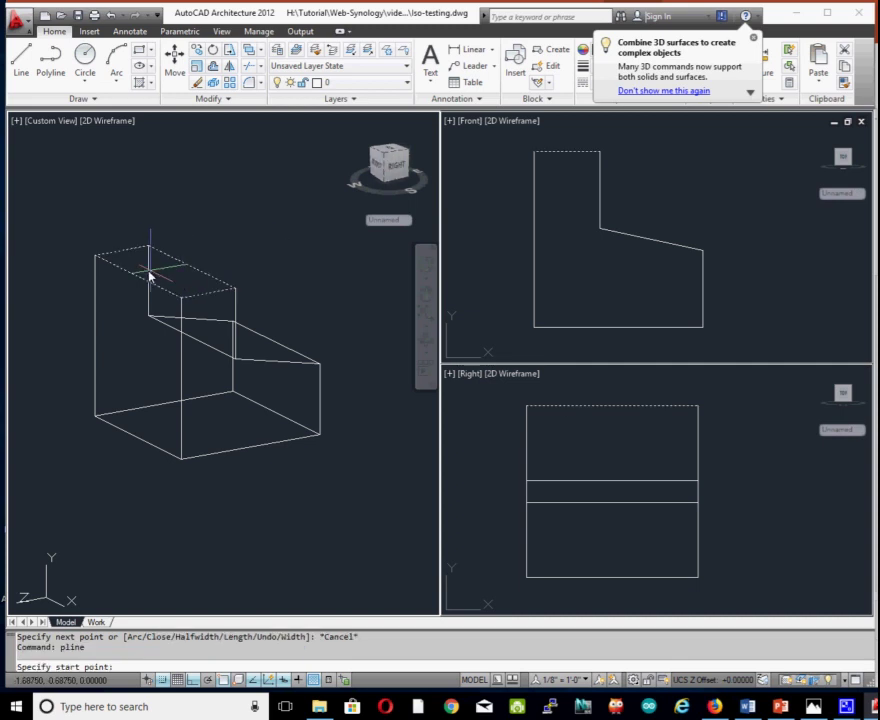
left_click(116, 267)
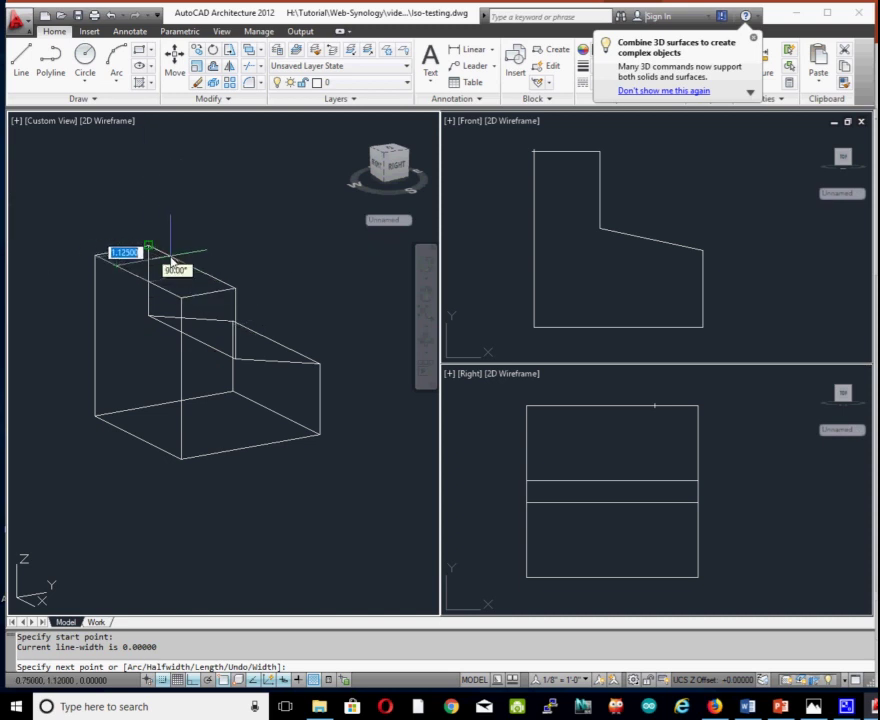
key("Escape")
type("pline")
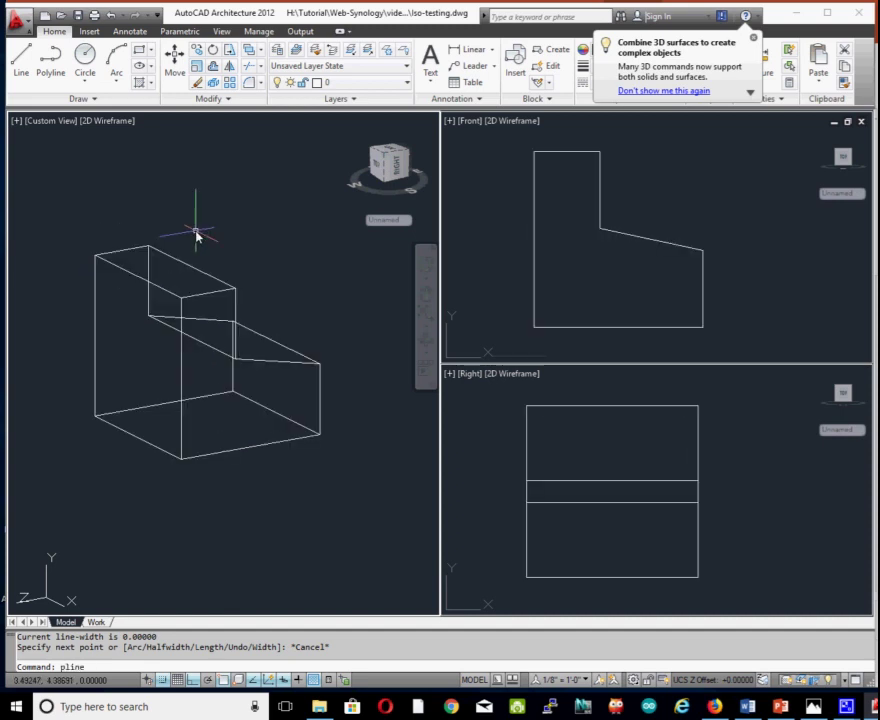
- Draw a 1.31 by 1.5 rectangular polyline starting at the block's top corner
key("Return")
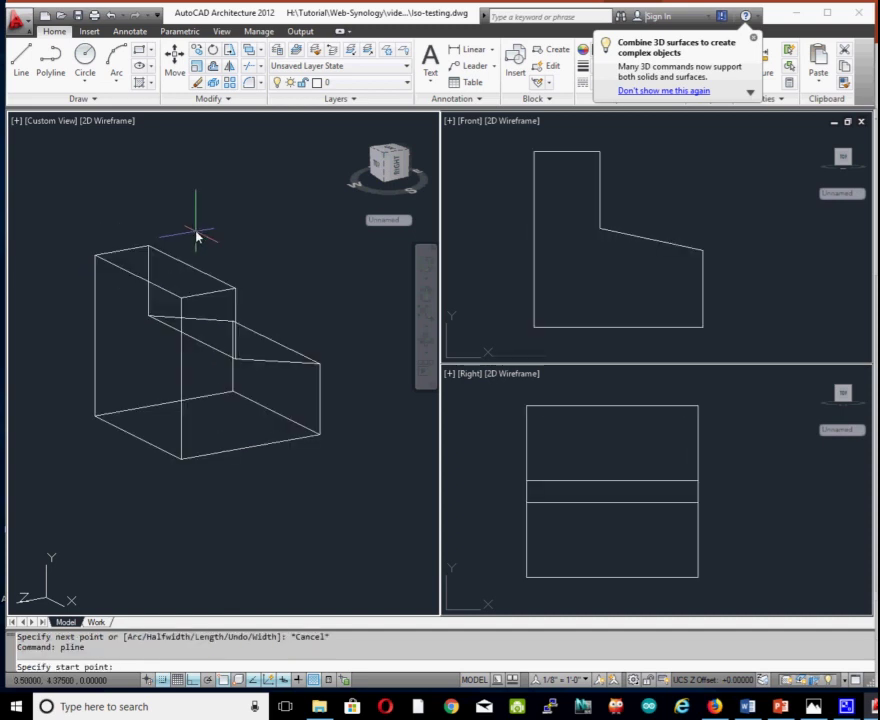
left_click(116, 271)
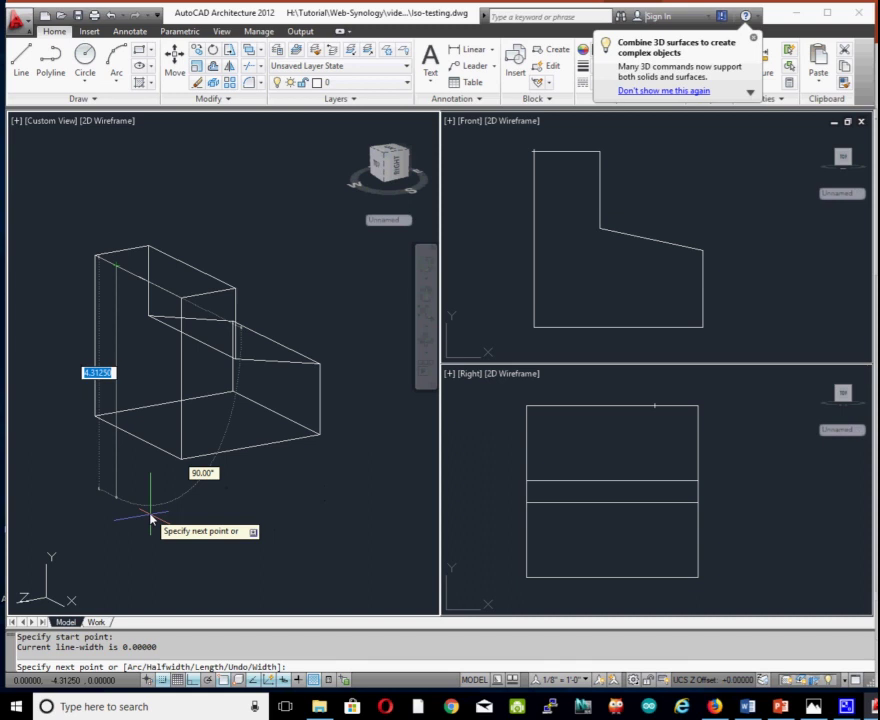
type("1.31")
key("Return")
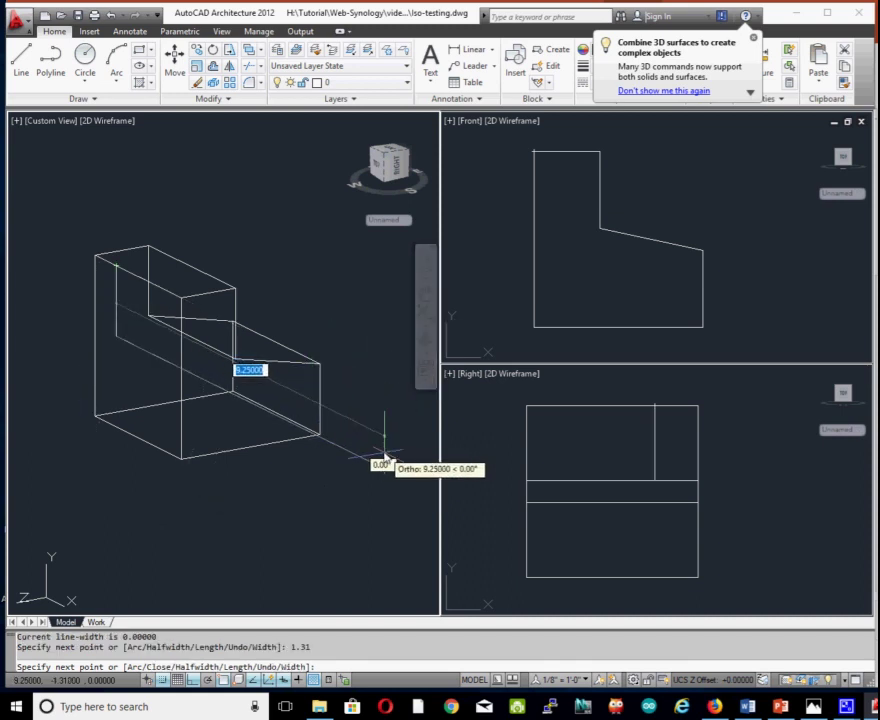
type("1.5")
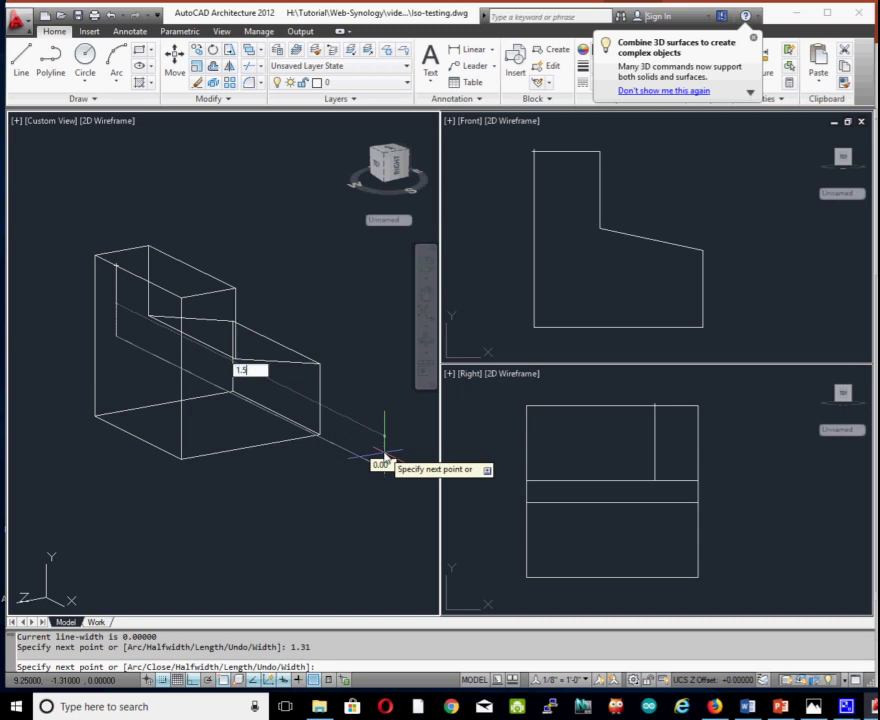
key("Return")
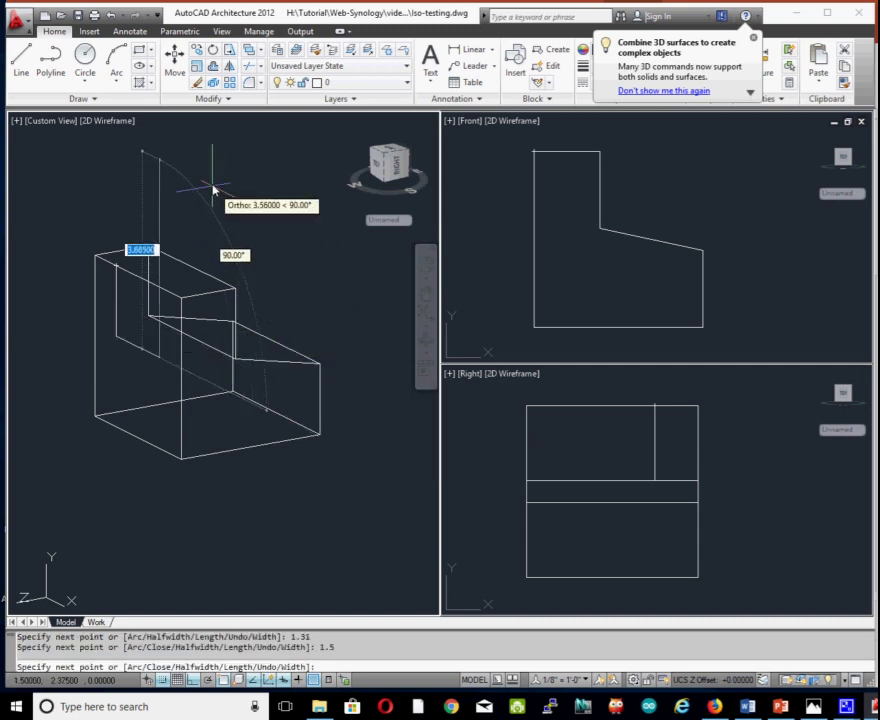
type("1.")
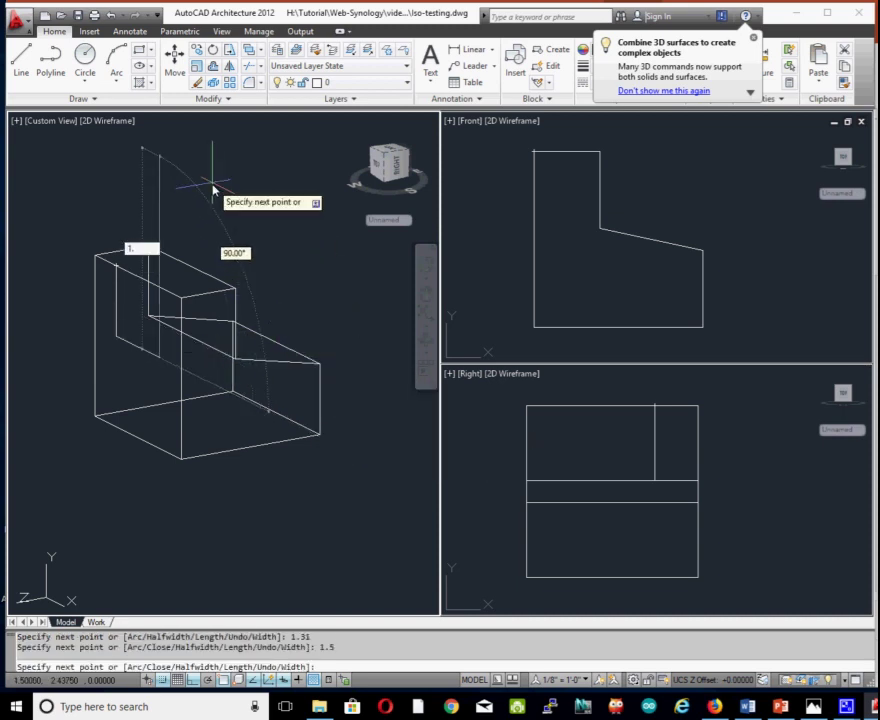
type("31")
key("Return")
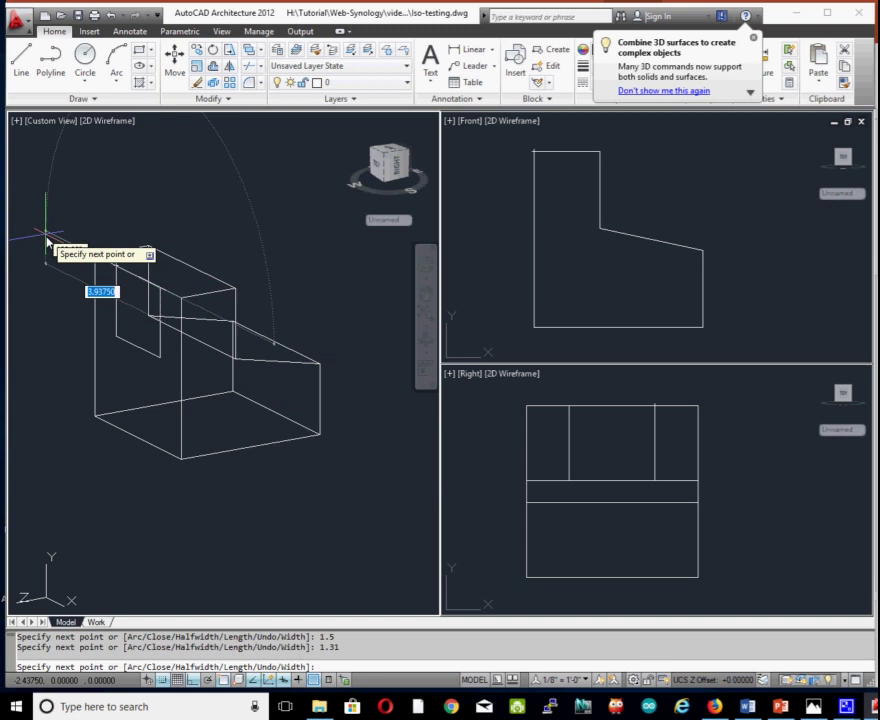
type("1.5")
key("Return")
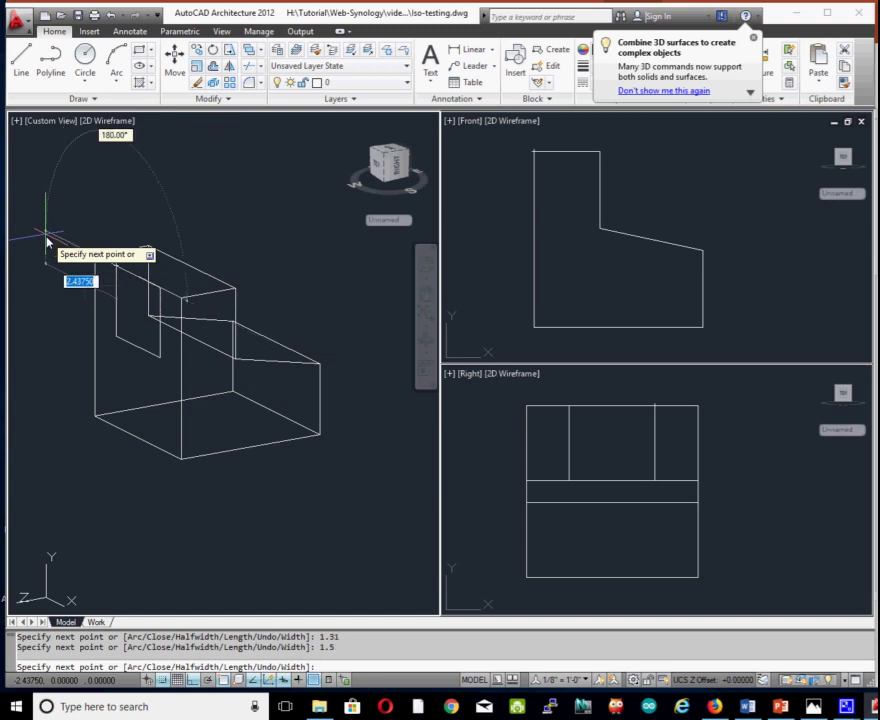
- End the polyline and delete the stray short line at the top corner
key("Escape")
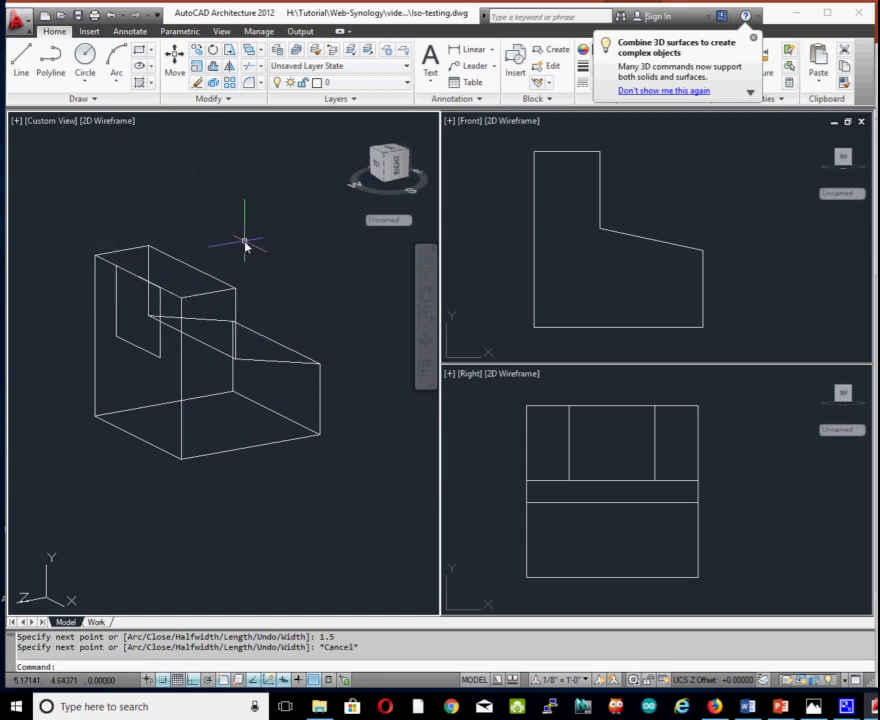
left_click(111, 263)
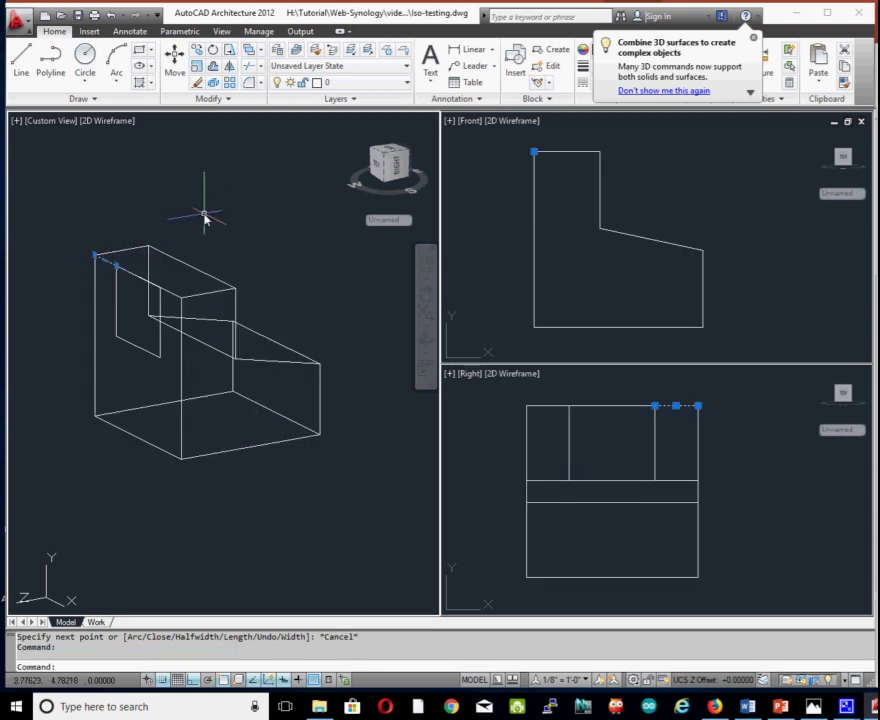
key("Delete")
type("extrude")
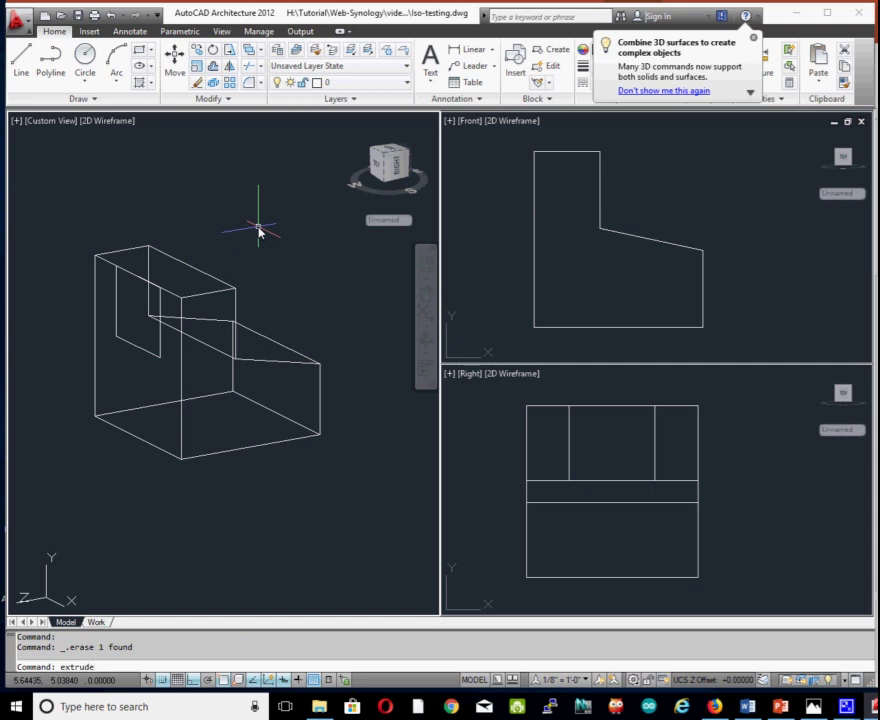
- Extrude the small rectangle to a height of 2 and orbit to view the new box
key("Return")
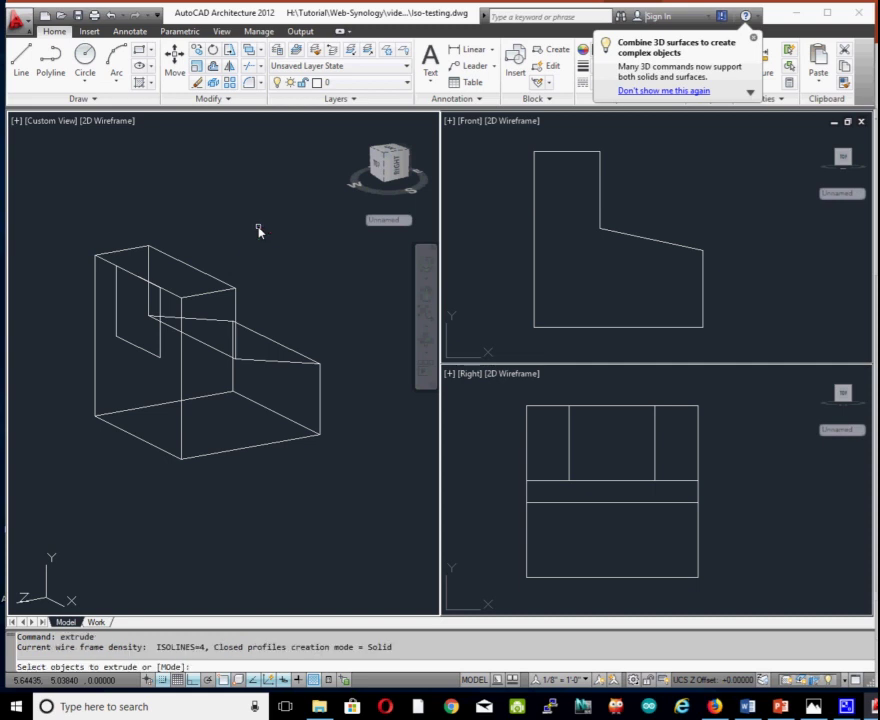
left_click(136, 349)
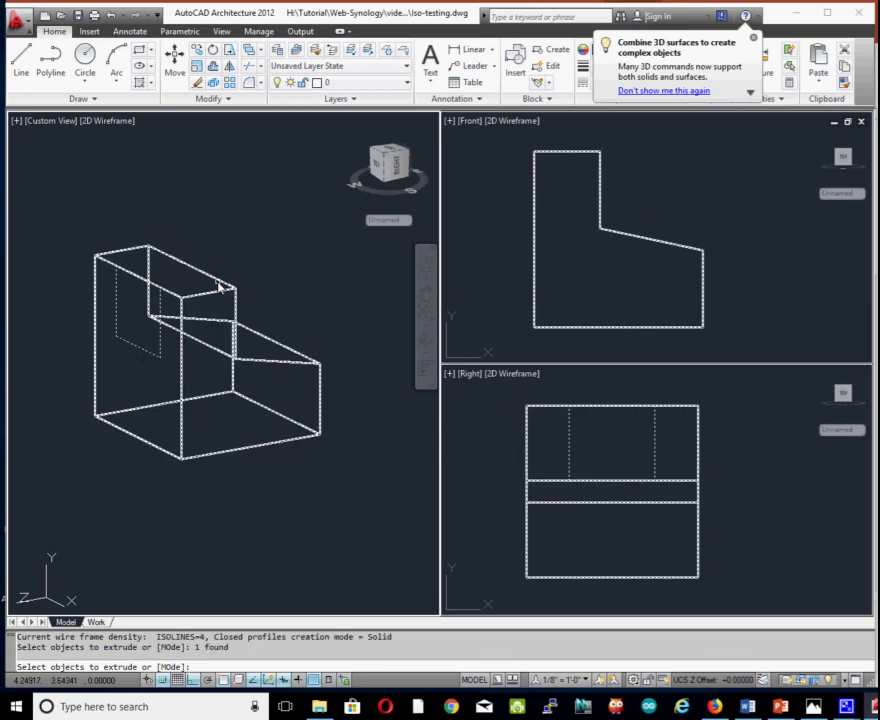
key("Return")
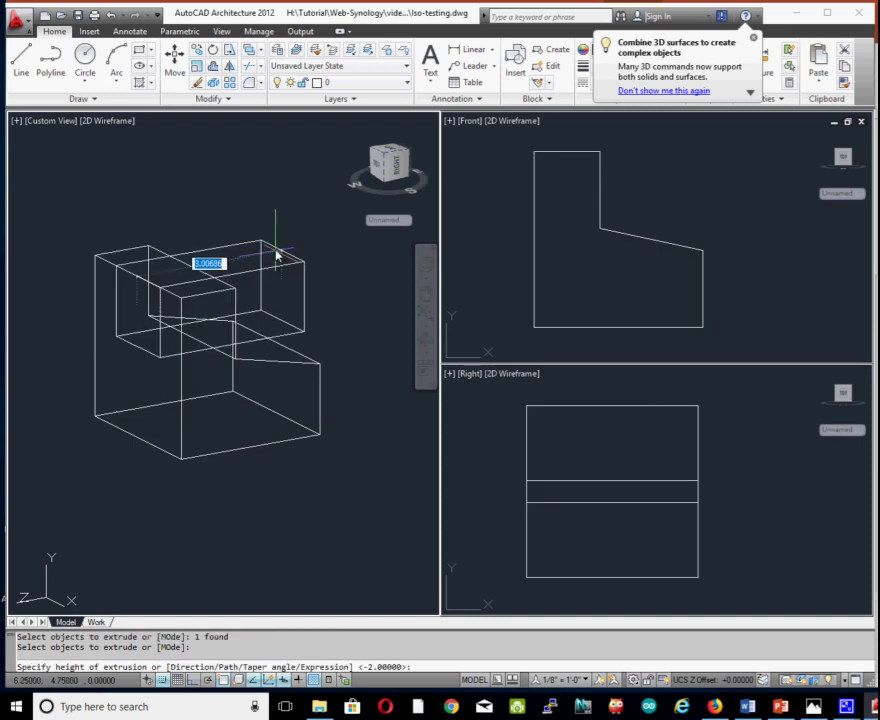
type("2")
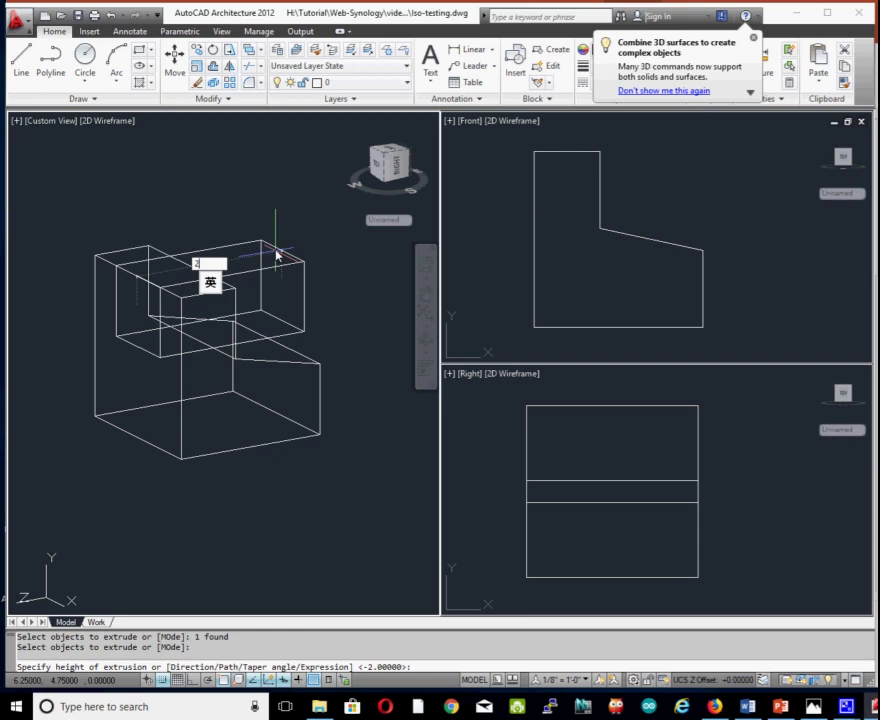
key("Return")
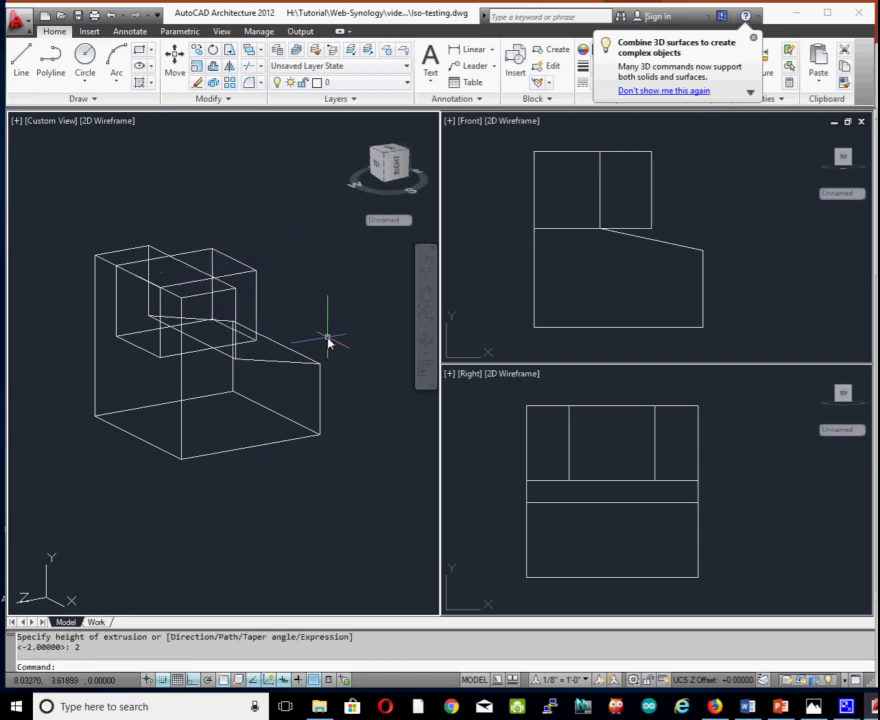
mouse_move(310, 334)
middle_mouse_down("shift")
mouse_move(300, 350)
mouse_move(142, 343)
mouse_move(136, 275)
mouse_move(253, 348)
mouse_move(320, 344)
mouse_move(331, 362)
mouse_move(316, 306)
mouse_move(312, 355)
middle_mouse_up("shift")
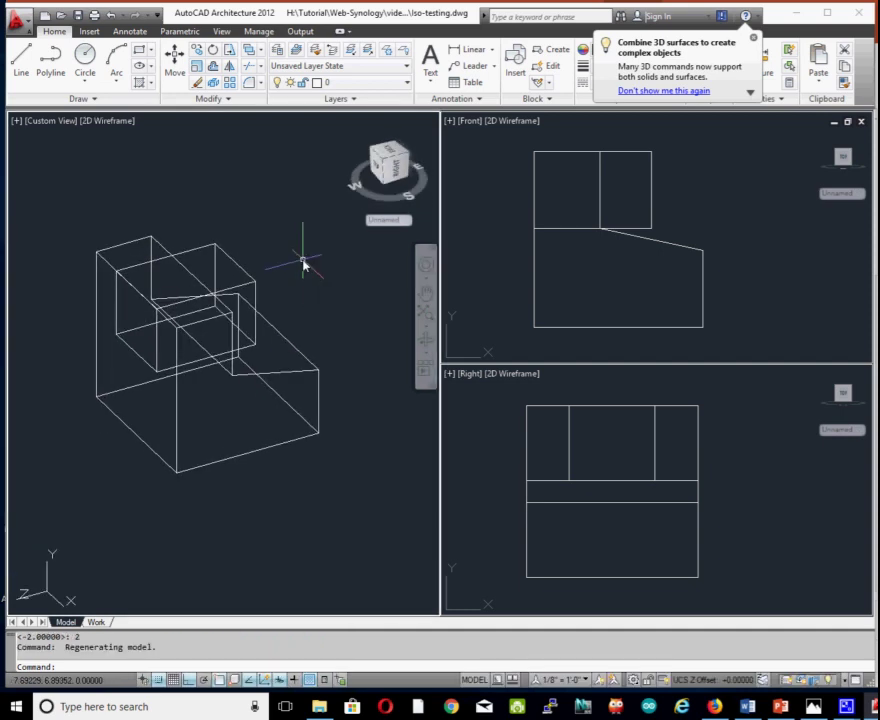
- Subtract the 2-unit box from the main solid, notching it into two upright blocks
type("FLU")
key("BackSpace")
key("BackSpace")
key("BackSpace")
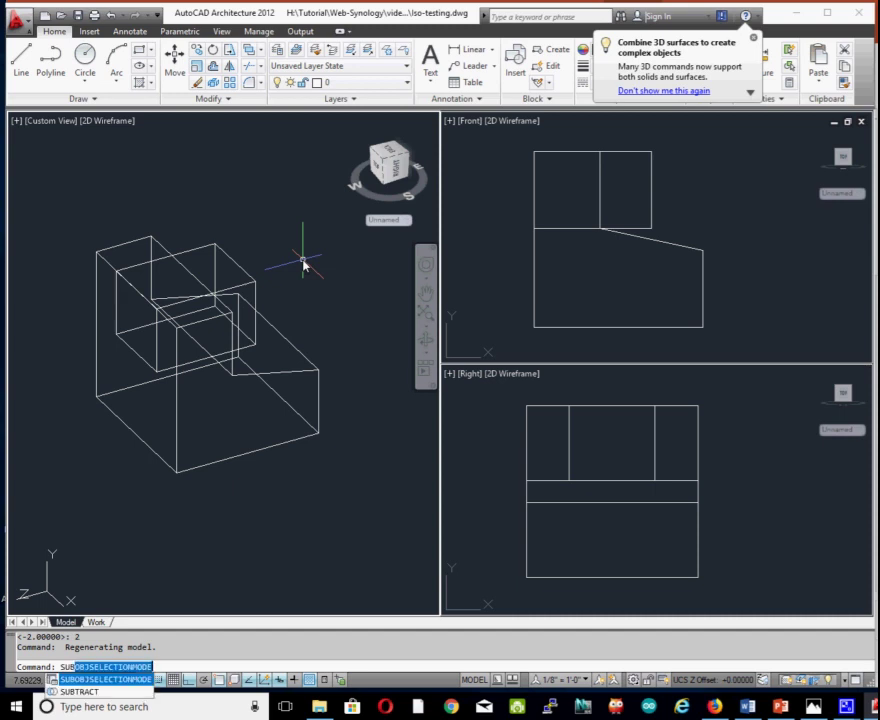
type("tra")
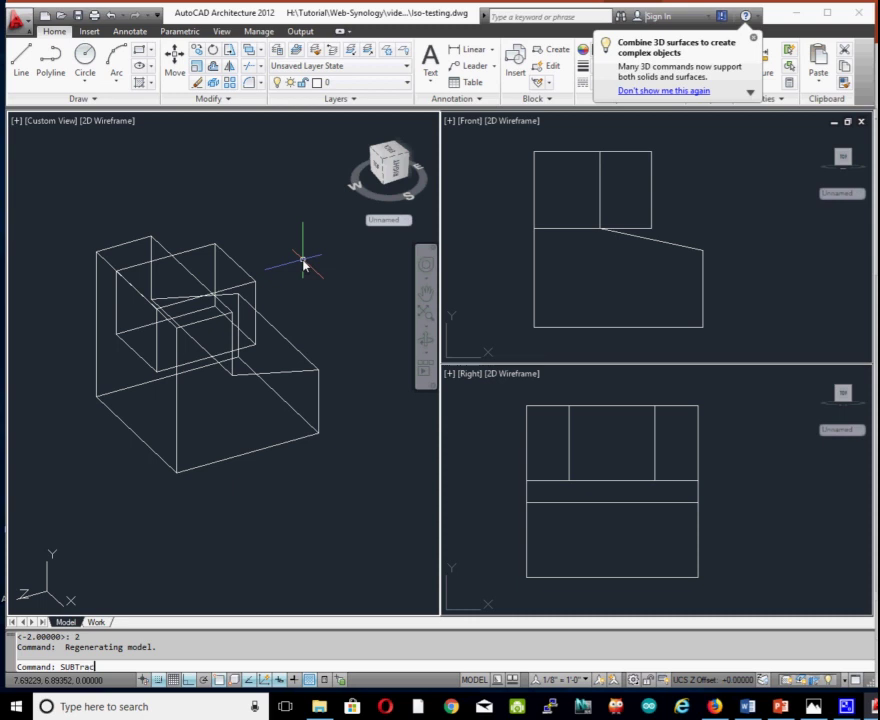
key("Return")
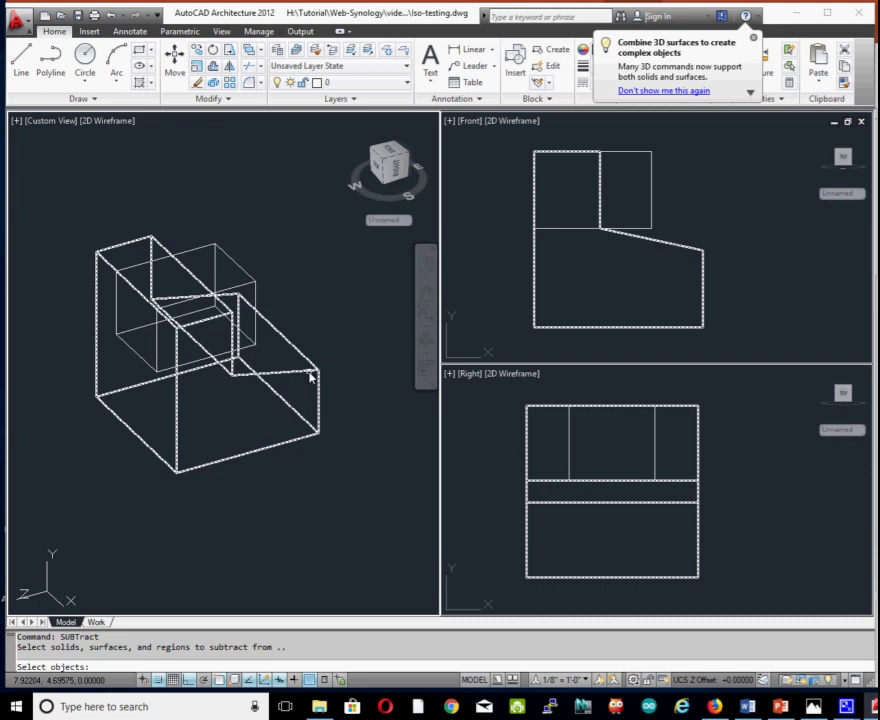
left_click(310, 376)
key("Return")
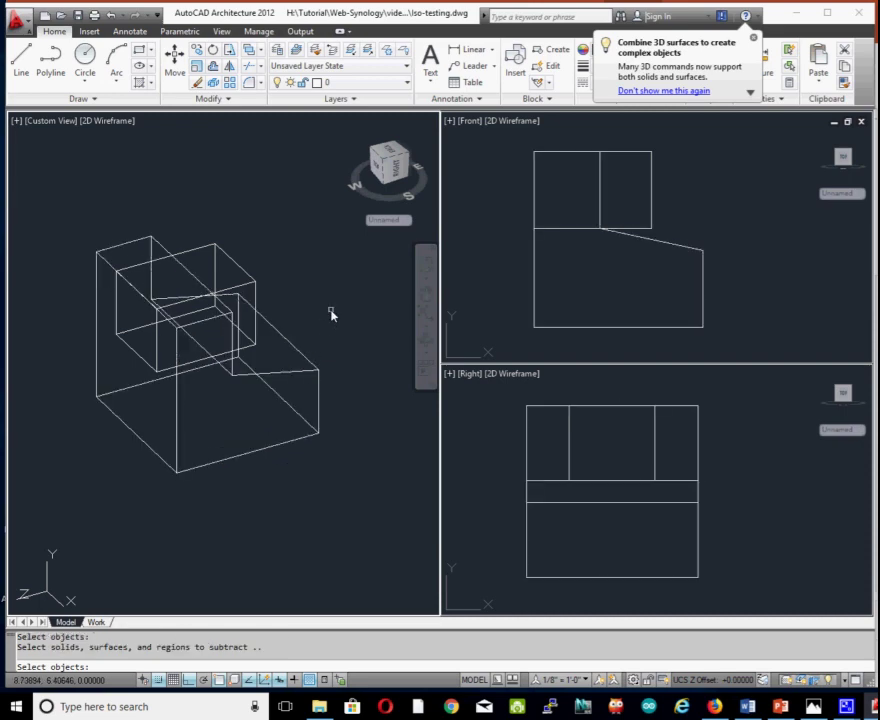
left_click(194, 257)
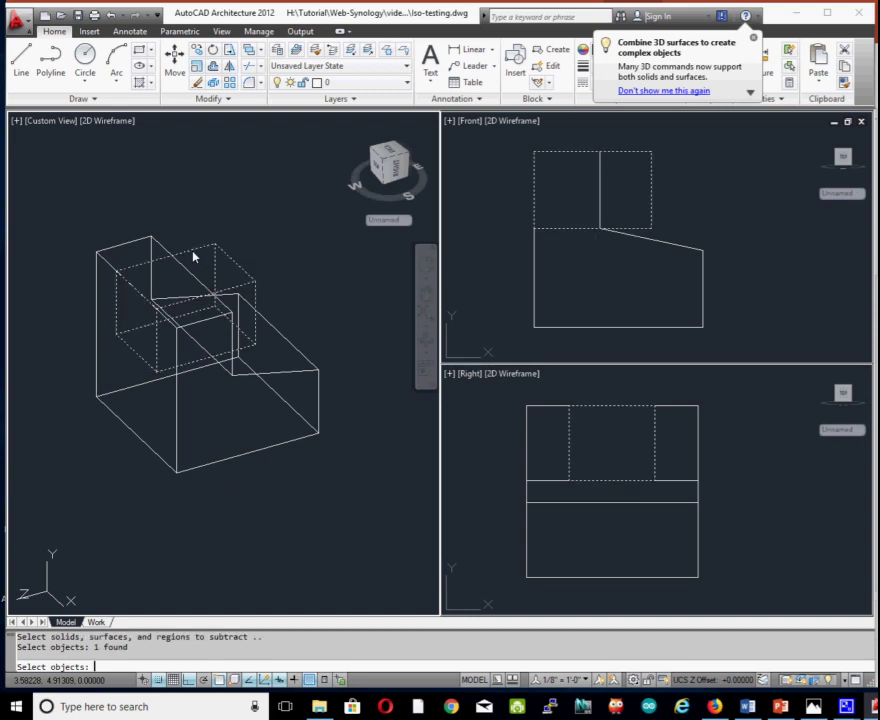
key("Return")
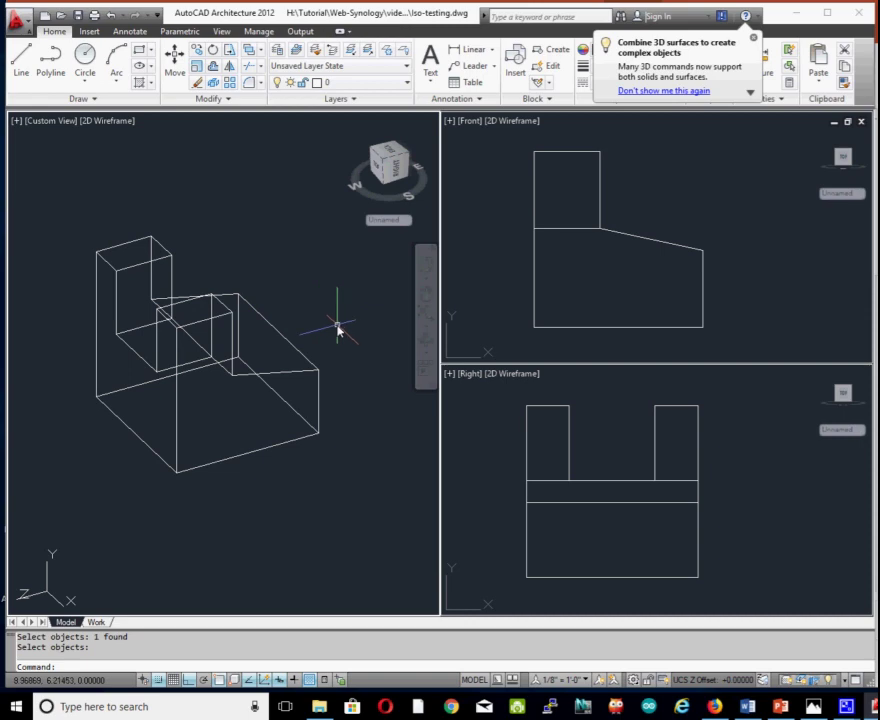
- Orbit the notched block to a new angle and show the AutoCadIsometric.jpg reference in Photos
mouse_move(332, 325)
middle_mouse_down("shift")
mouse_move(271, 351)
mouse_move(175, 290)
mouse_move(169, 257)
mouse_move(266, 285)
mouse_move(336, 320)
mouse_move(350, 316)
mouse_move(318, 332)
mouse_move(309, 297)
mouse_move(344, 304)
mouse_move(348, 324)
mouse_move(373, 271)
mouse_move(297, 321)
mouse_move(222, 269)
mouse_move(342, 300)
mouse_move(208, 305)
mouse_move(112, 275)
mouse_move(206, 308)
mouse_move(238, 308)
mouse_move(237, 278)
middle_mouse_up("shift")
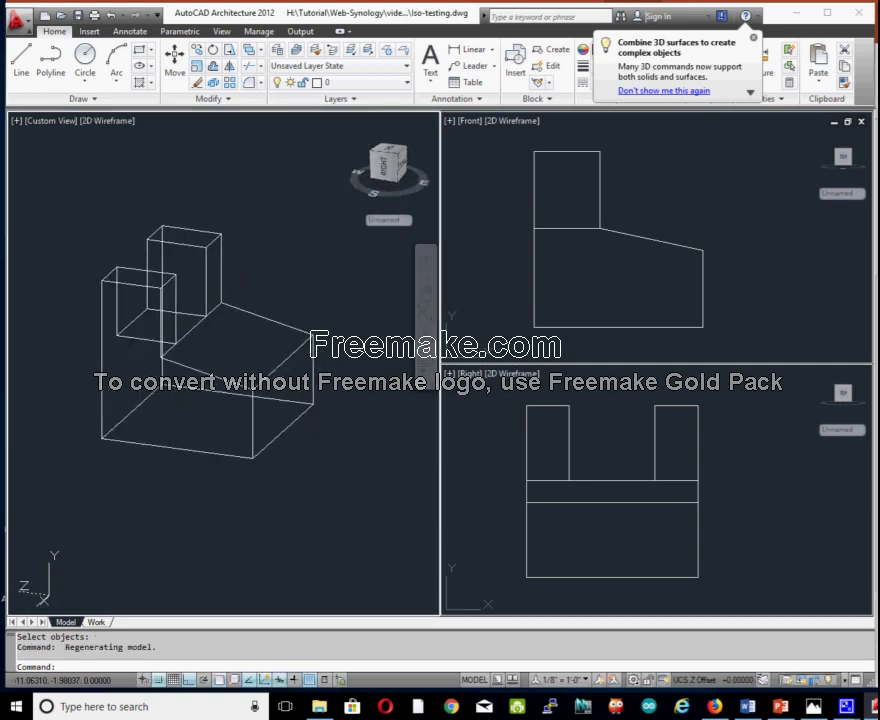
left_click(813, 706)
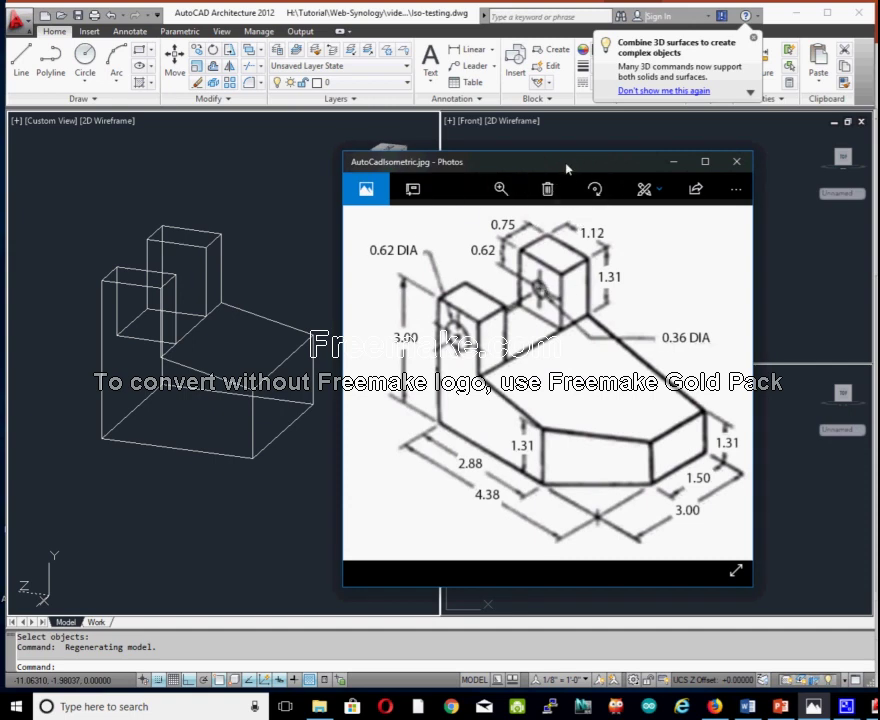
- Compare the bracket against the isometric reference picture in Photos, then close Photos
left_click_drag(568, 166, 552, 153)
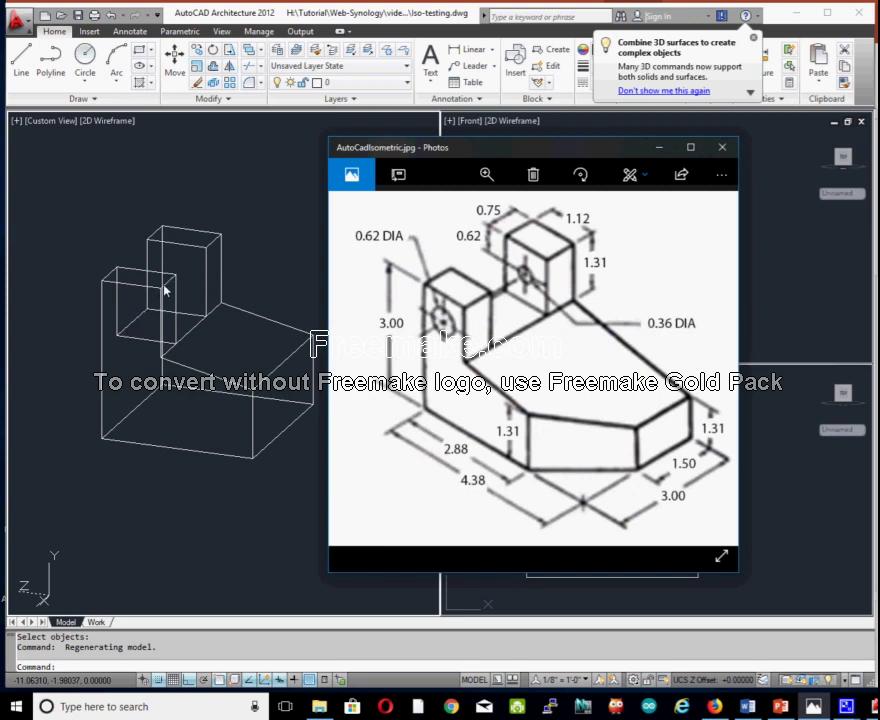
left_click_drag(552, 152, 655, 136)
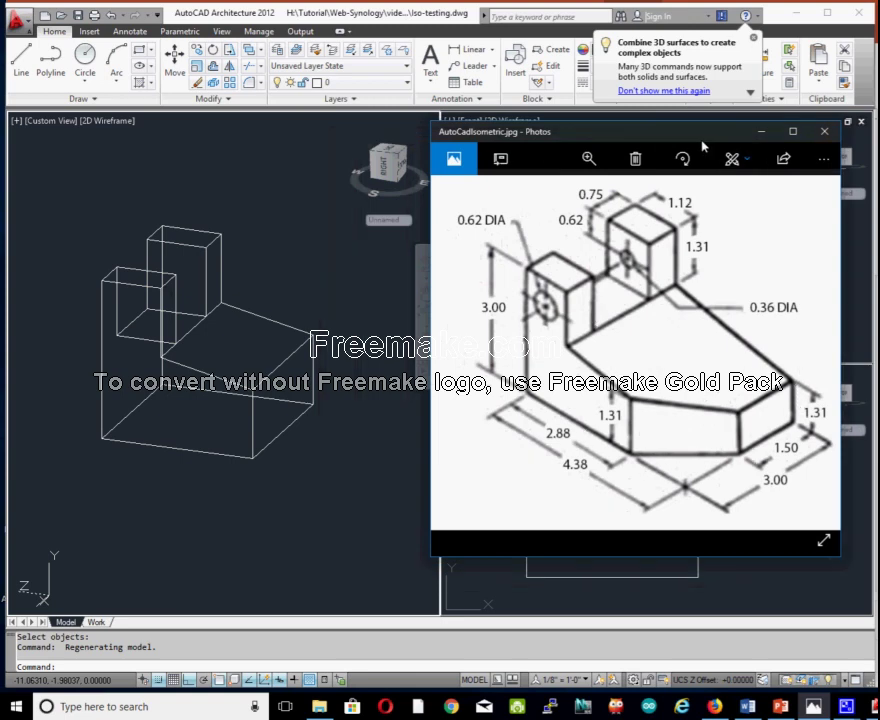
left_click_drag(702, 147, 606, 200)
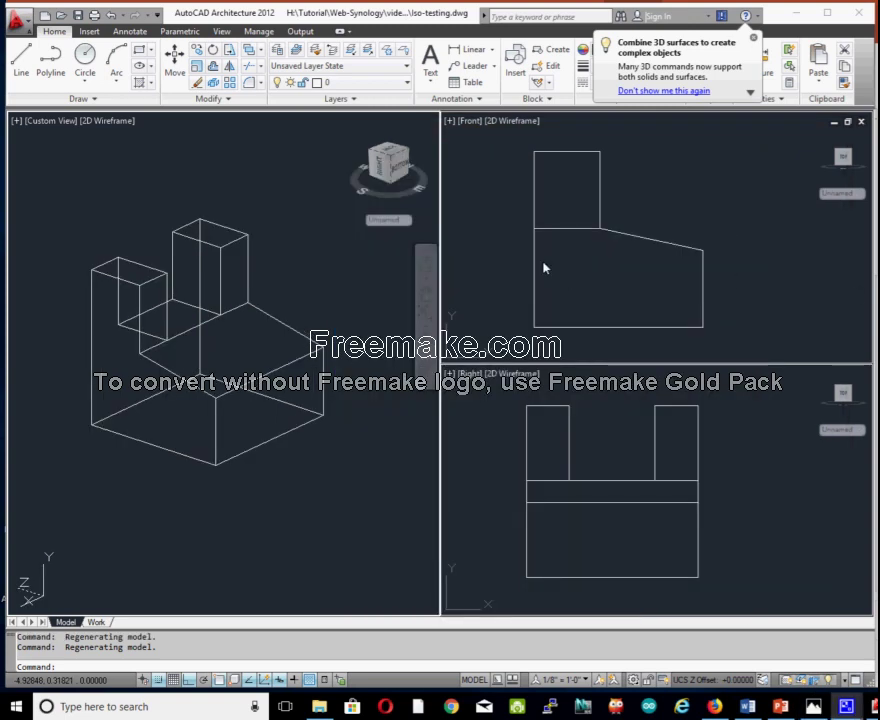
key("alt+Tab")
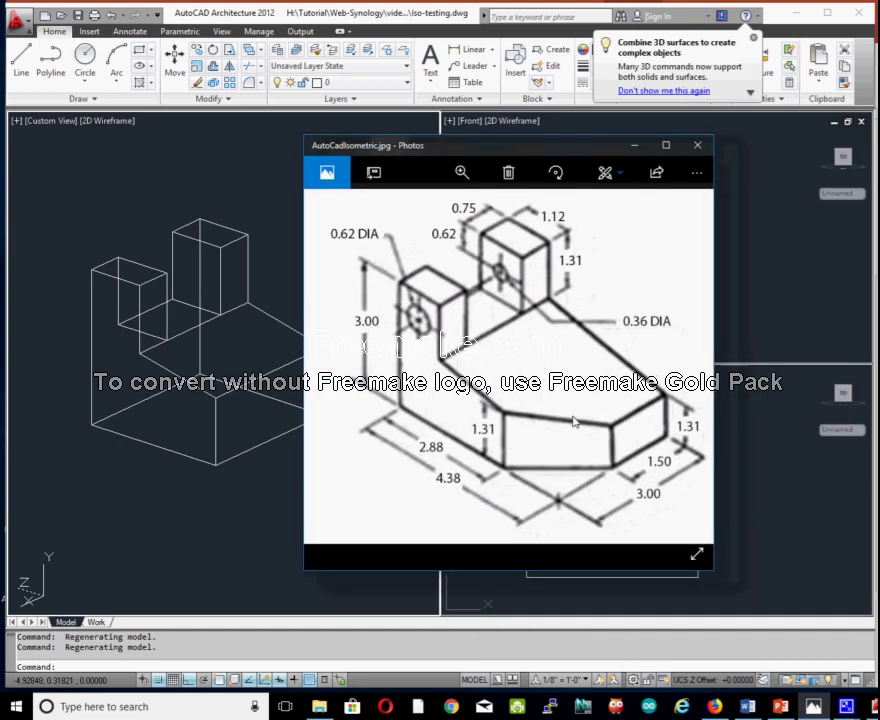
left_click_drag(648, 155, 705, 161)
left_click(700, 155)
type("ucs")
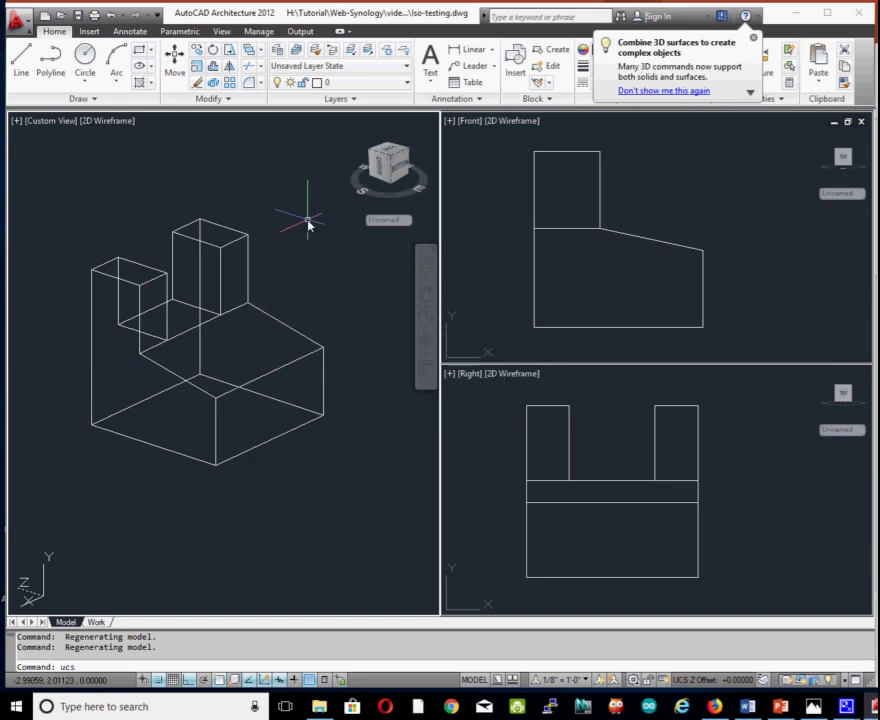
- Define a three-point UCS with origin at the base's lower-right corner and X toward its bottom corner
key("Return")
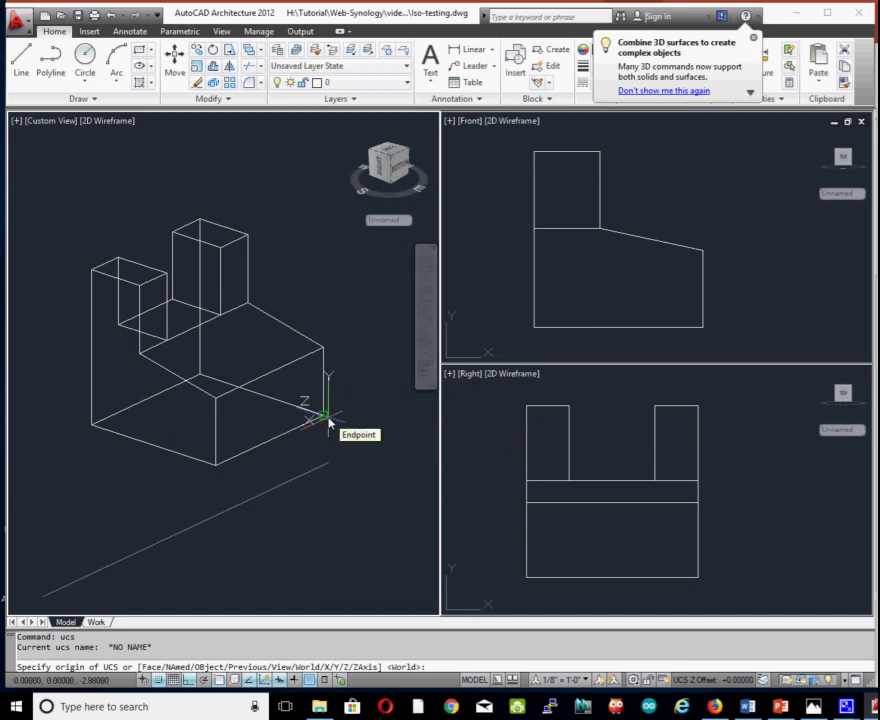
left_click(325, 414)
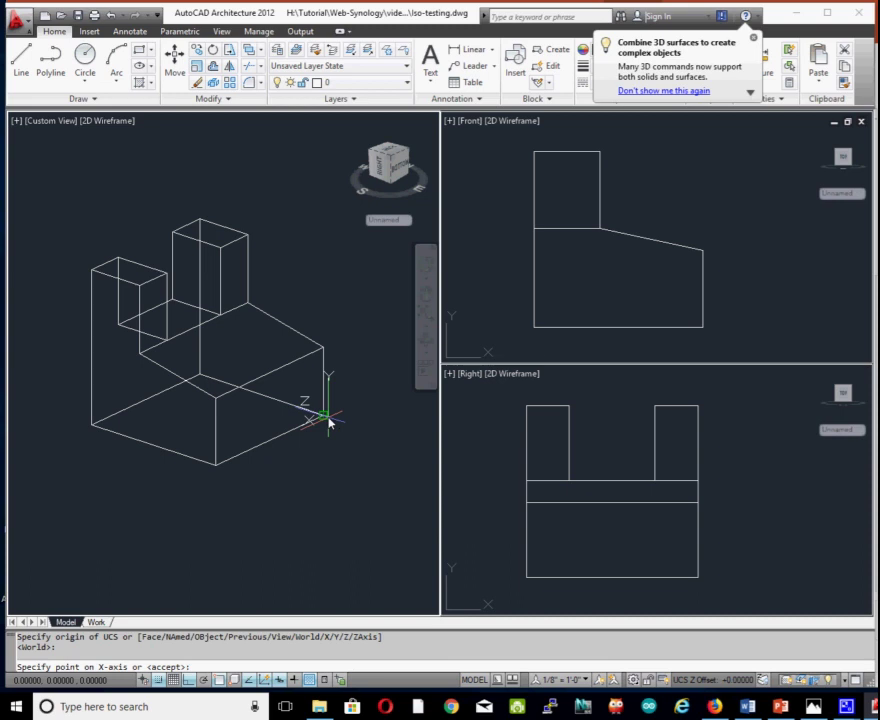
left_click(216, 468)
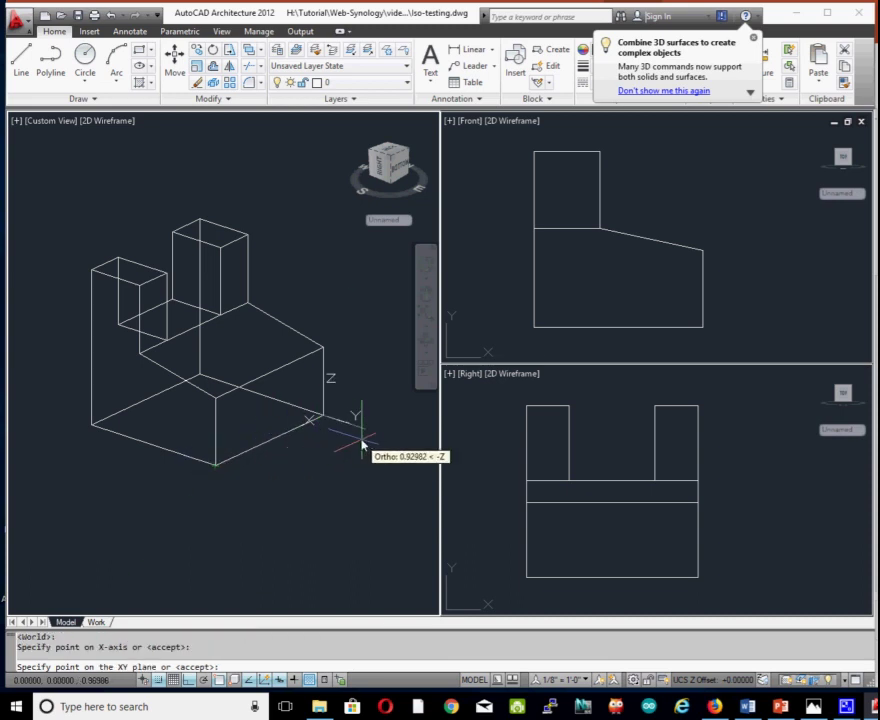
left_click(392, 453)
type("pline")
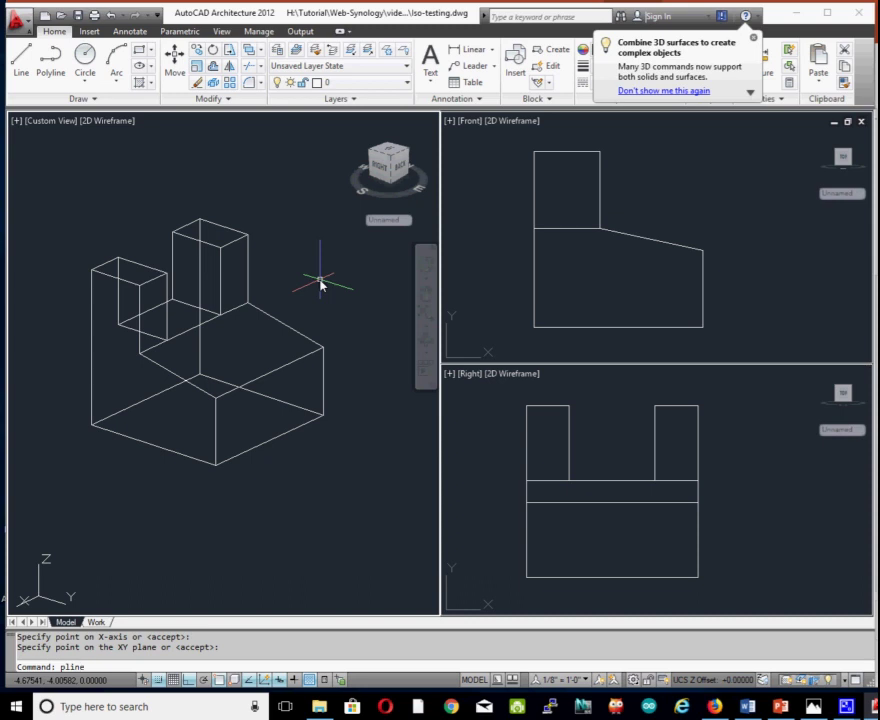
- Draw a single 1.5-unit polyline segment outward from the base's lower-right corner
key("Return")
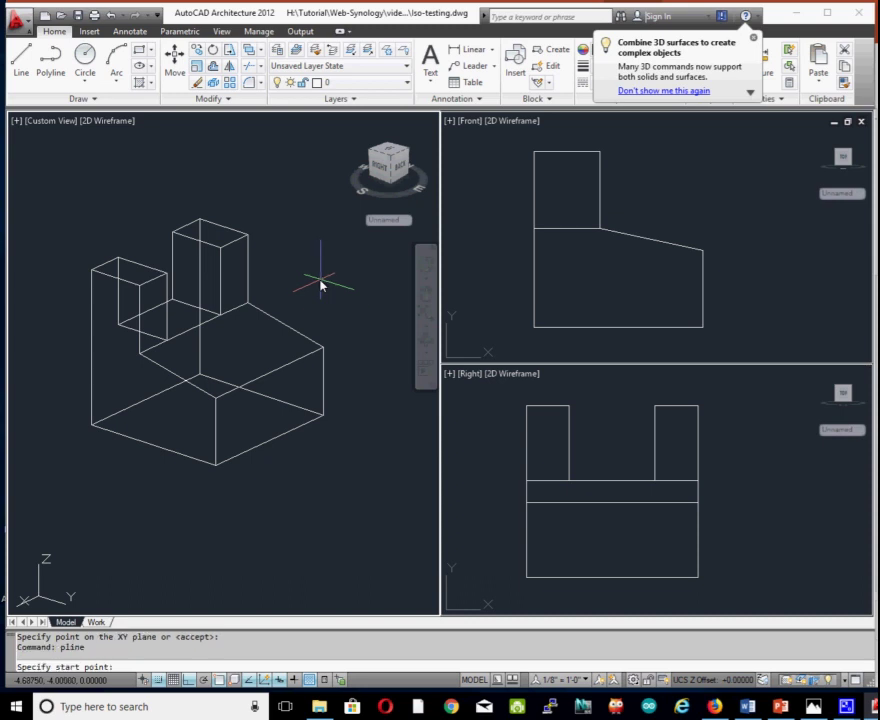
left_click(323, 415)
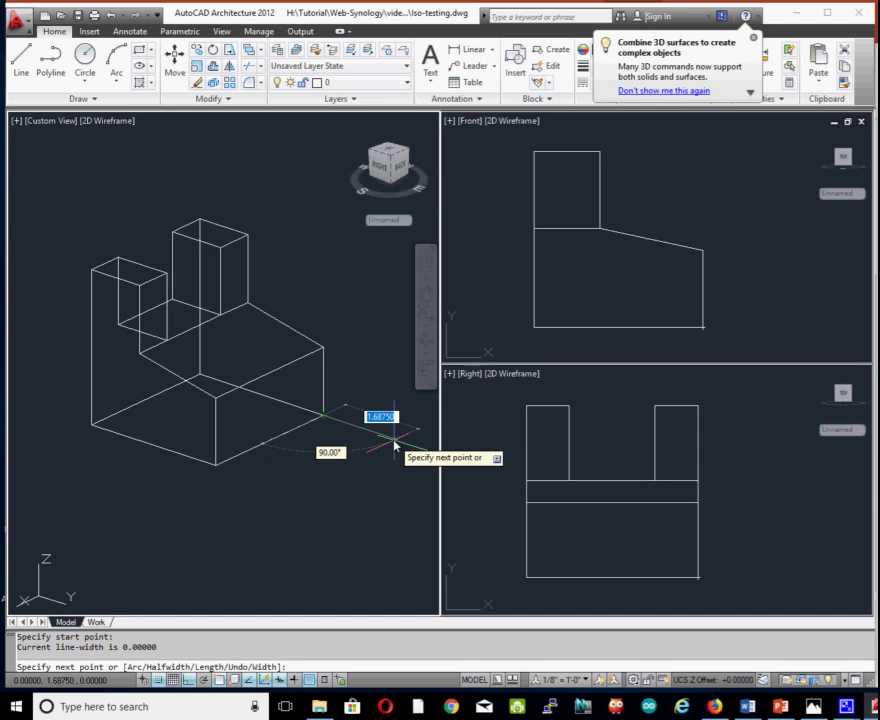
type("1")
key("Return")
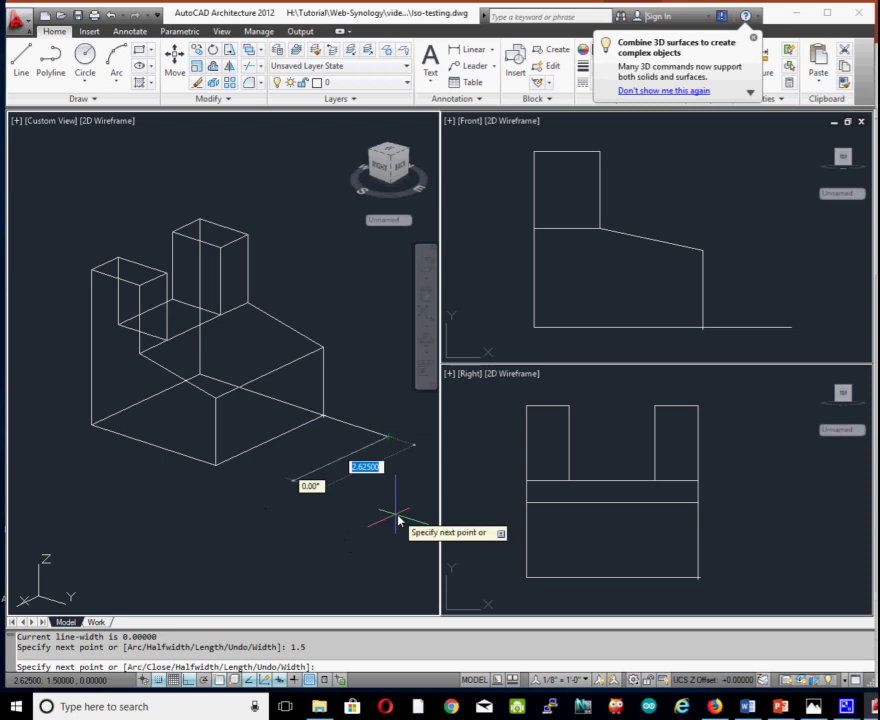
key("Escape")
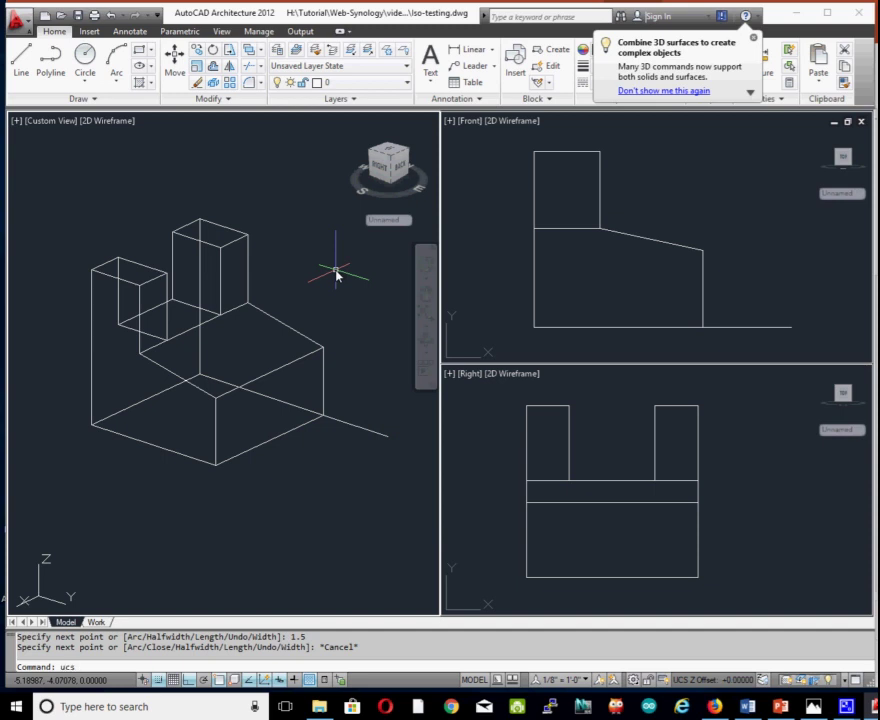
- Set a three-point UCS at the guide line's far end with the X axis pointing straight up
key("Return")
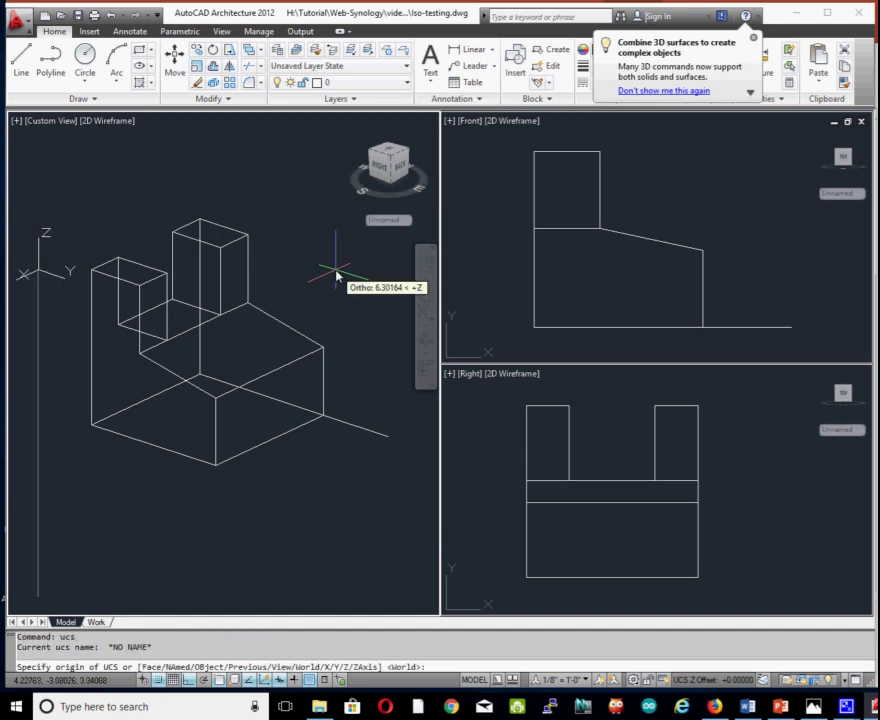
left_click(389, 440)
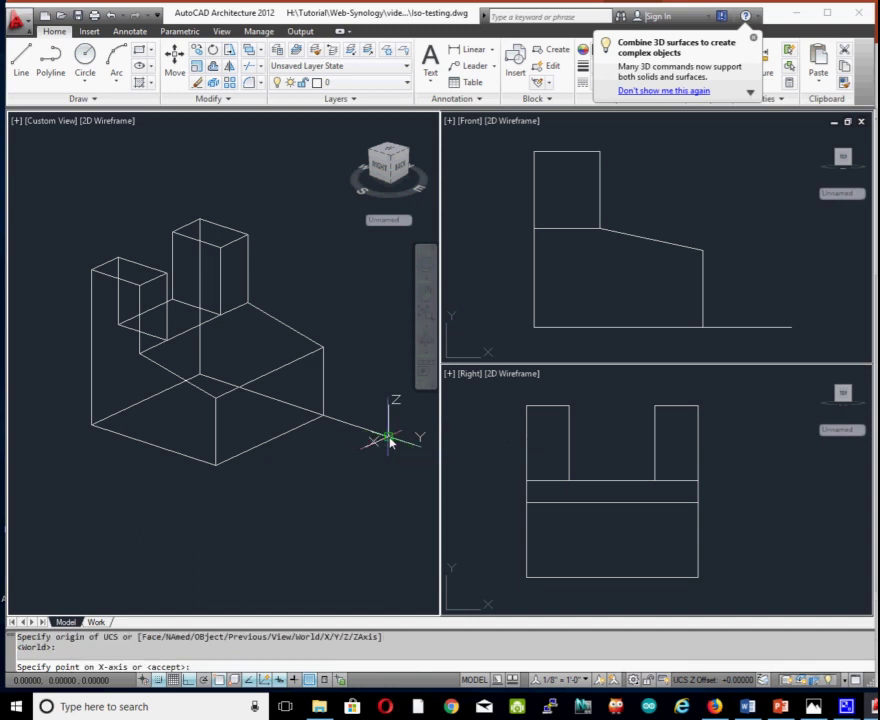
left_click(390, 338)
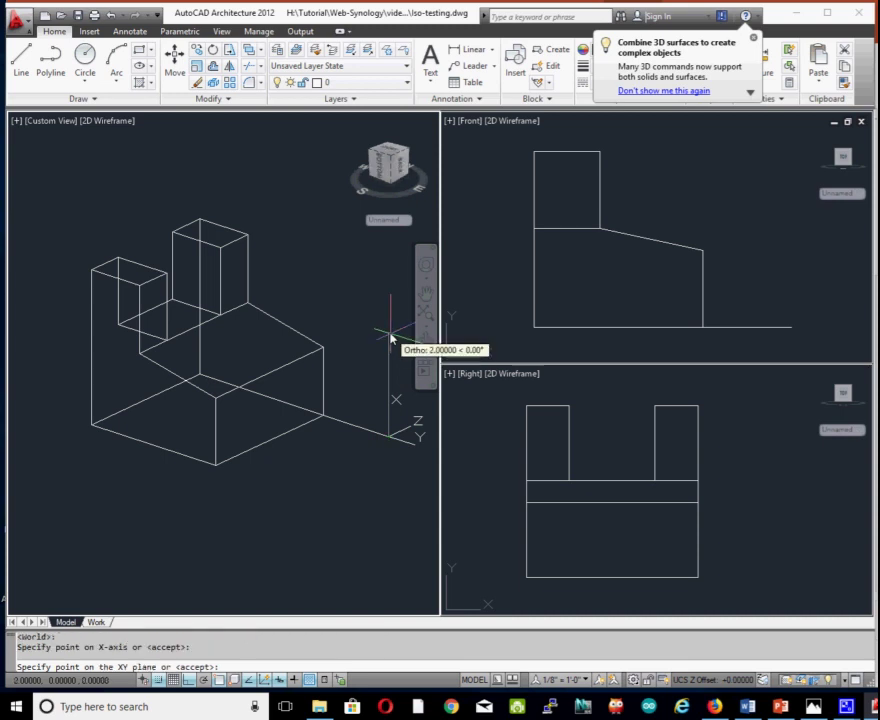
left_click(297, 520)
type("pline")
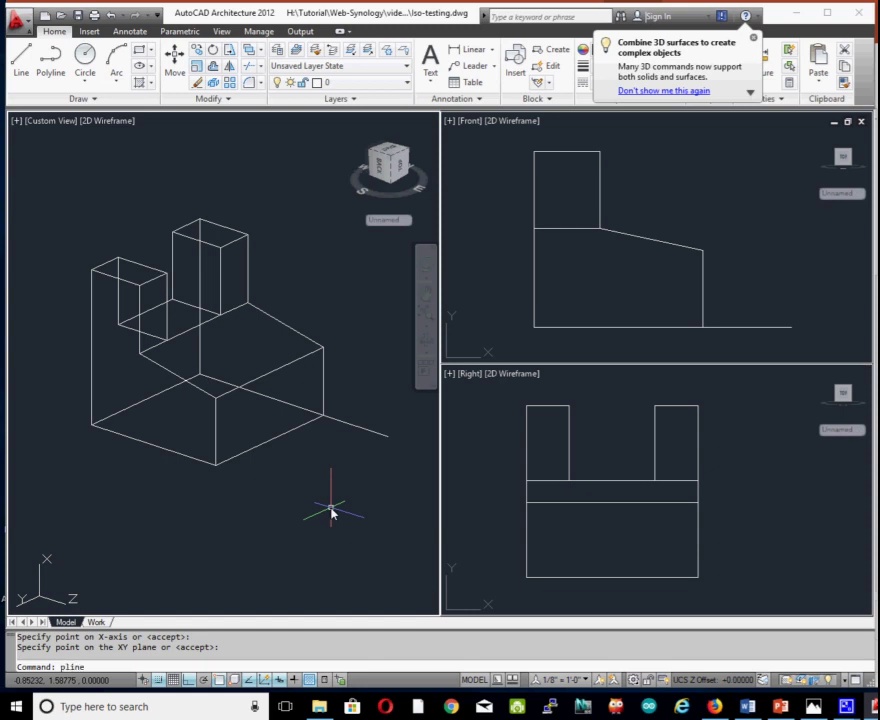
- Draw a 1.31 by 1.5 upright rectangular polyline from the guide line's end, then select the guide line
key("Return")
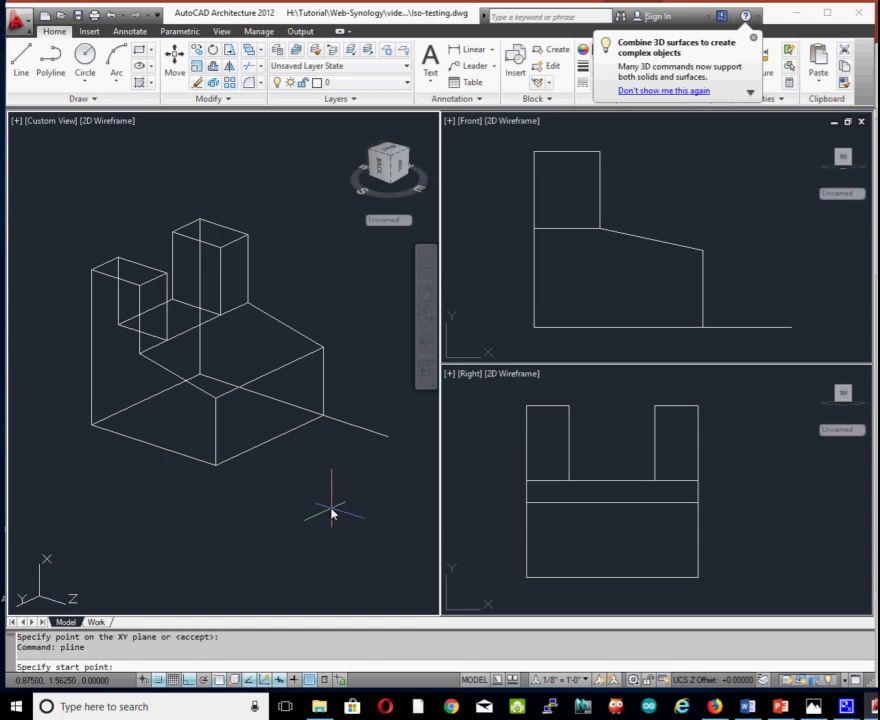
left_click(390, 438)
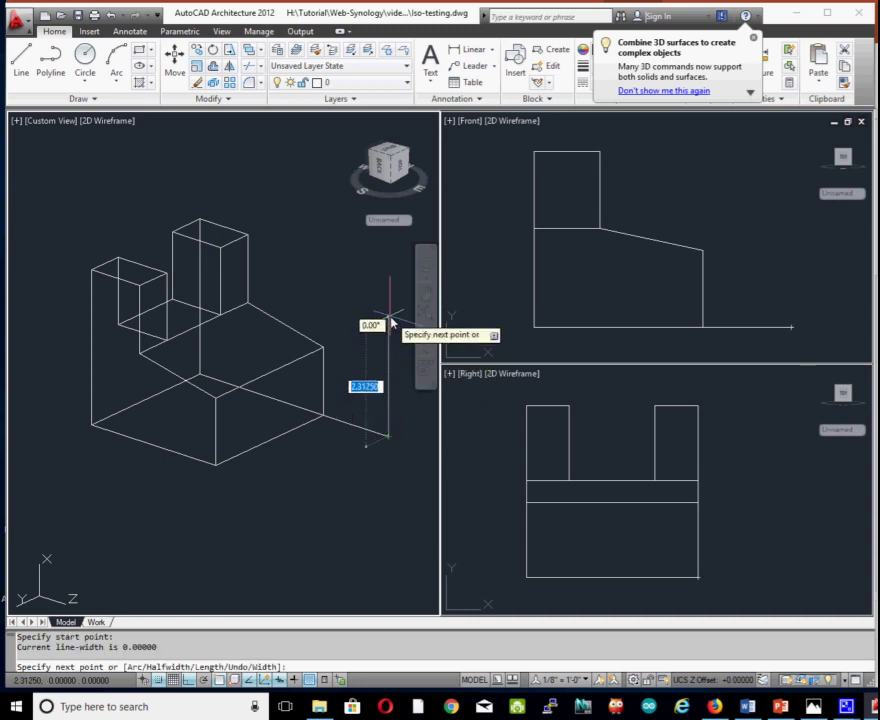
type("1")
key("Return")
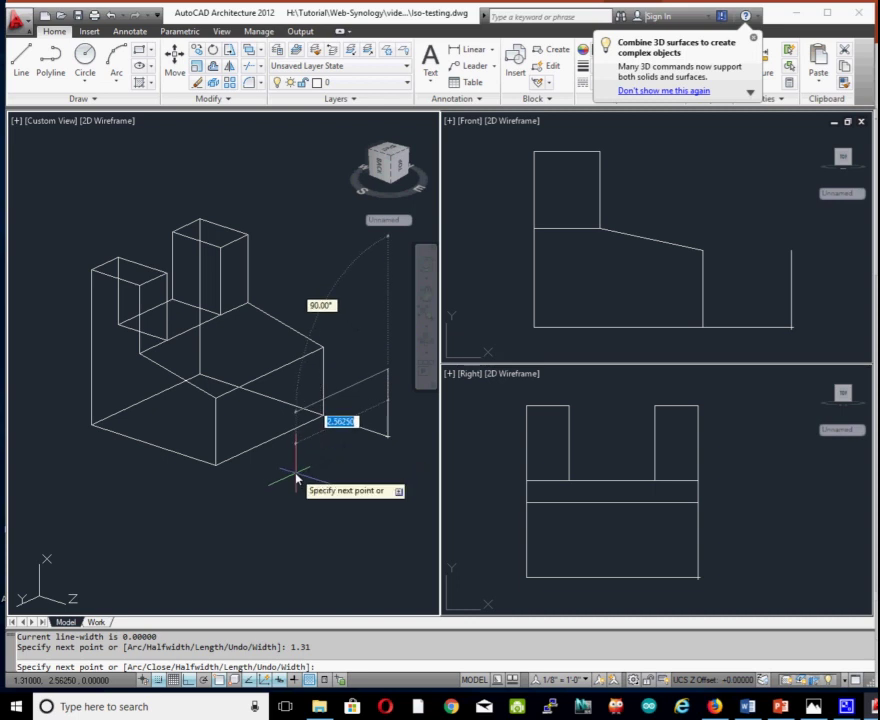
type("1.5")
key("Return")
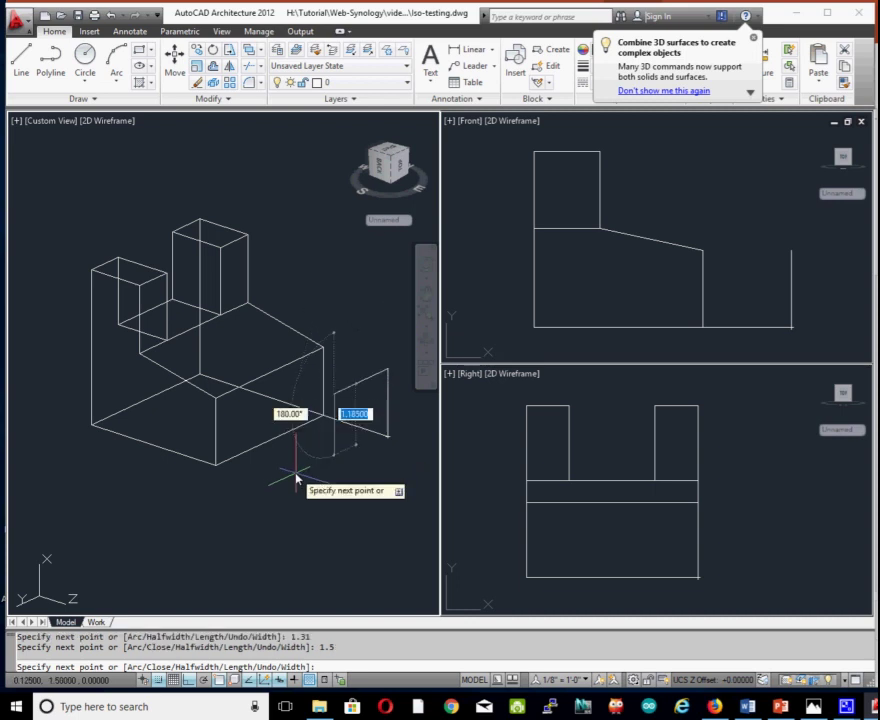
type("1")
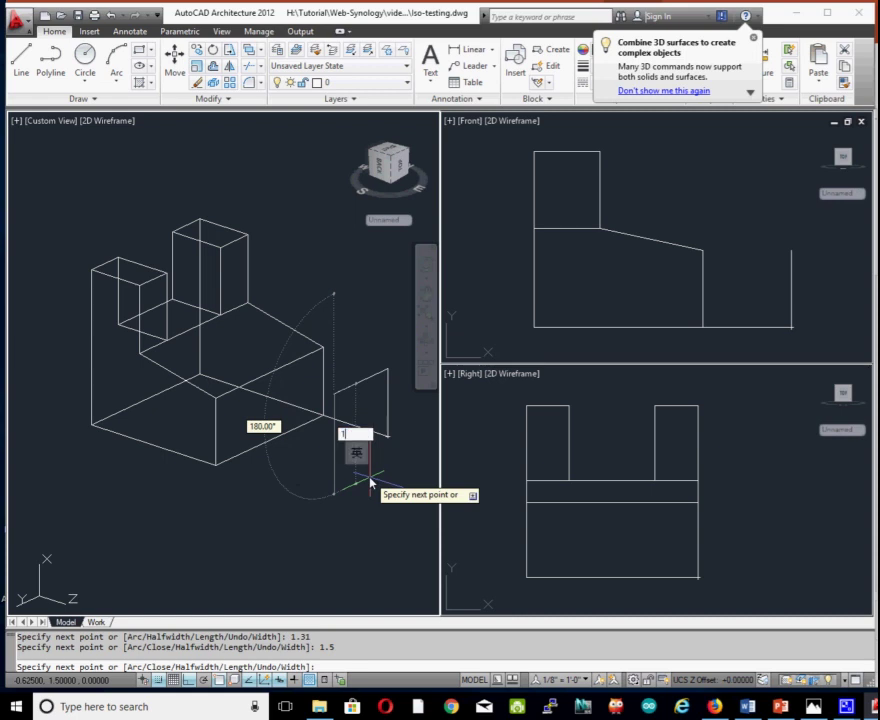
type(".31")
key("Return")
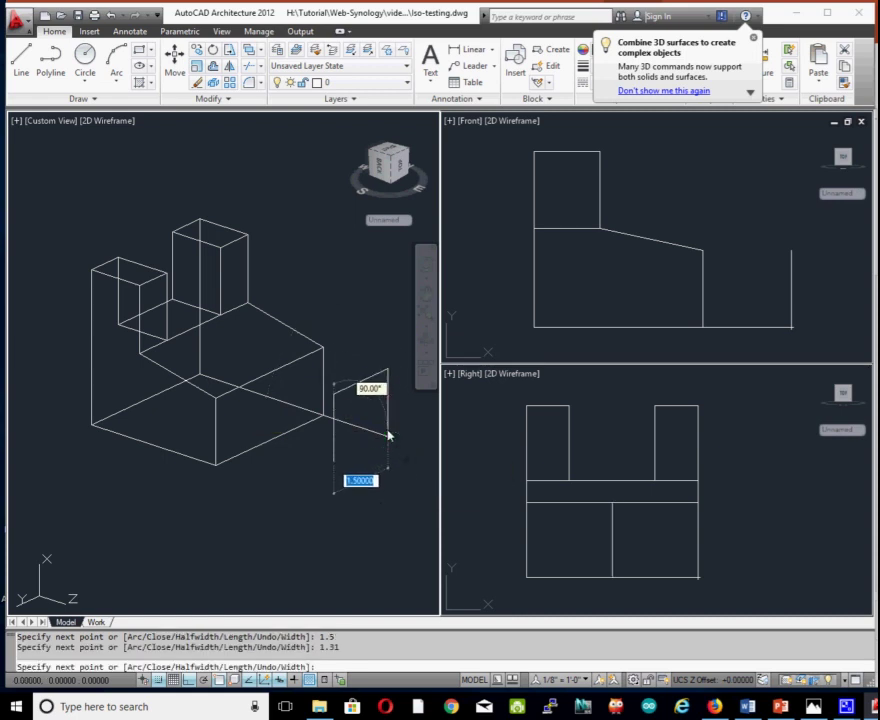
left_click(385, 434)
key("Escape")
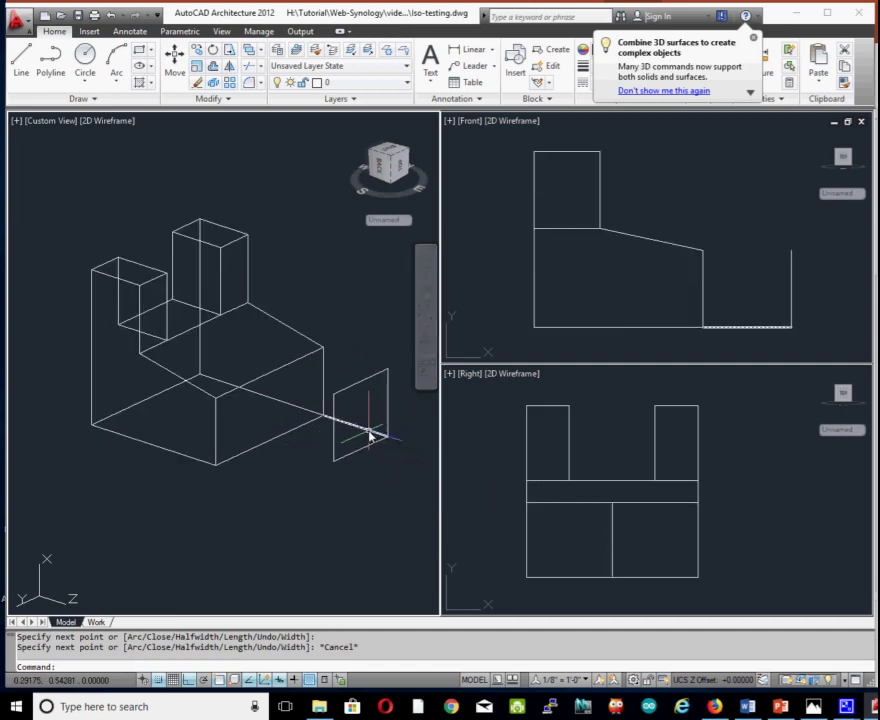
left_click(370, 435)
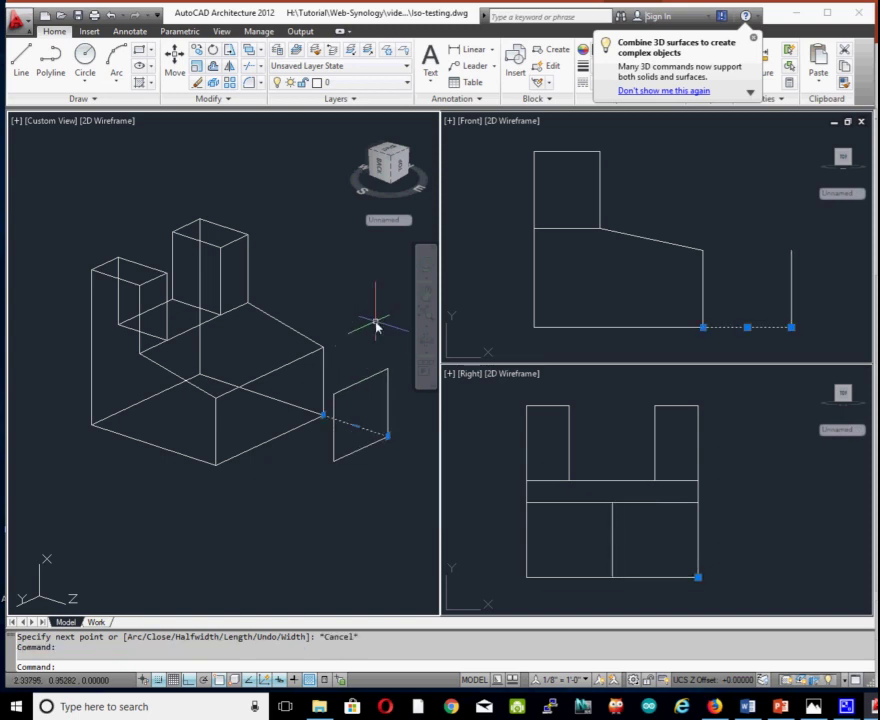
- Erase the guide line and trace a closed polyline through the four corners of the base's front-right face
key("Delete")
type("pline")
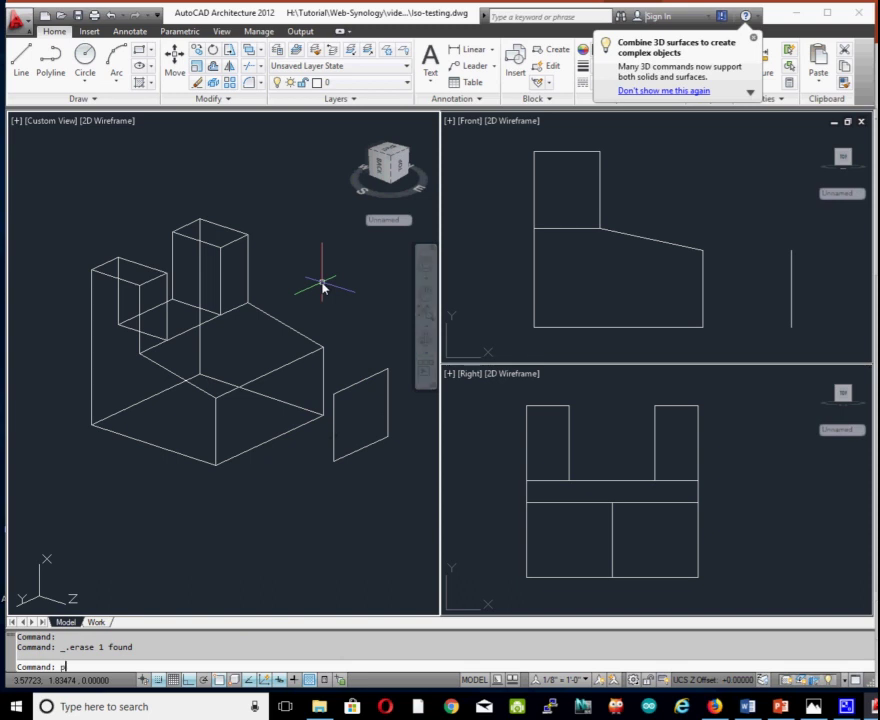
key("Return")
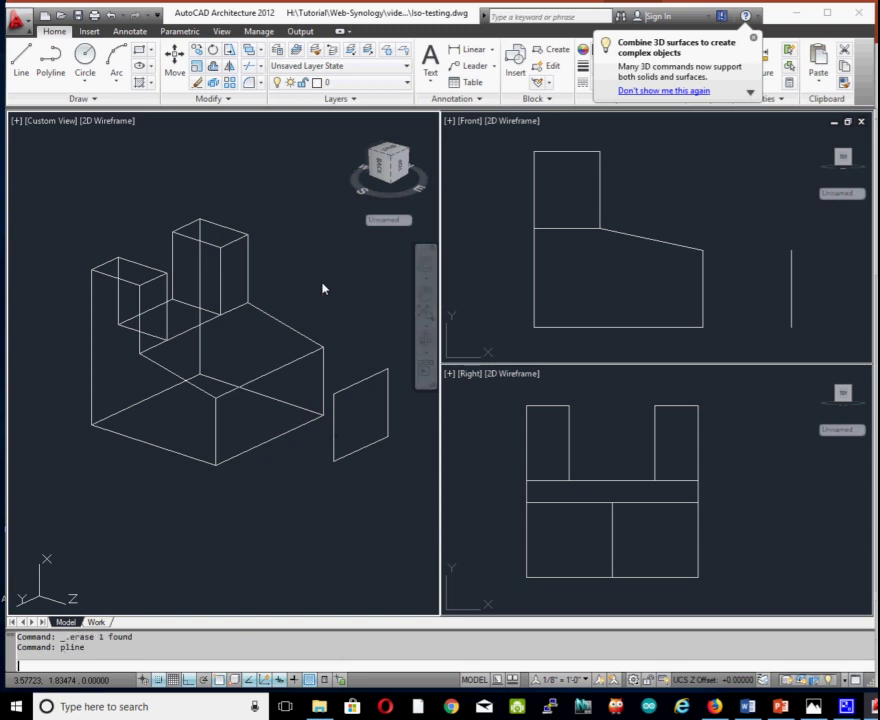
left_click(323, 349)
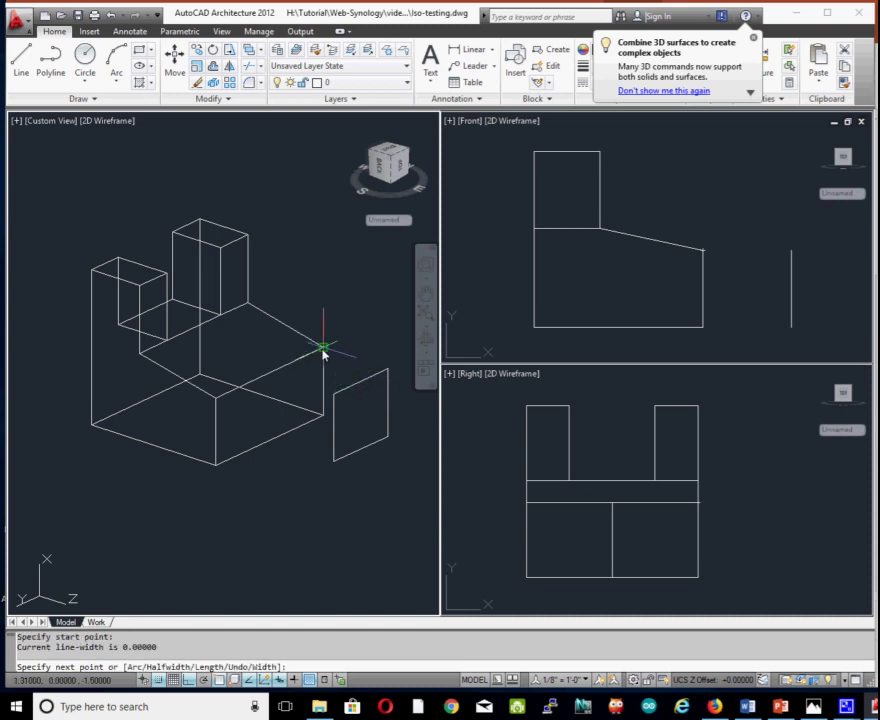
left_click(215, 398)
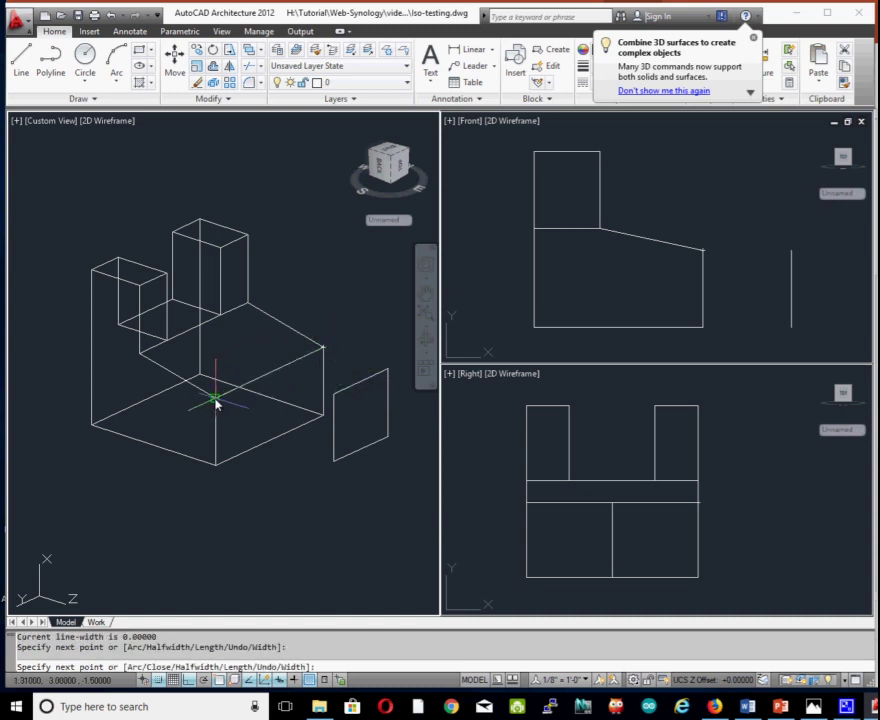
left_click(215, 463)
left_click(323, 413)
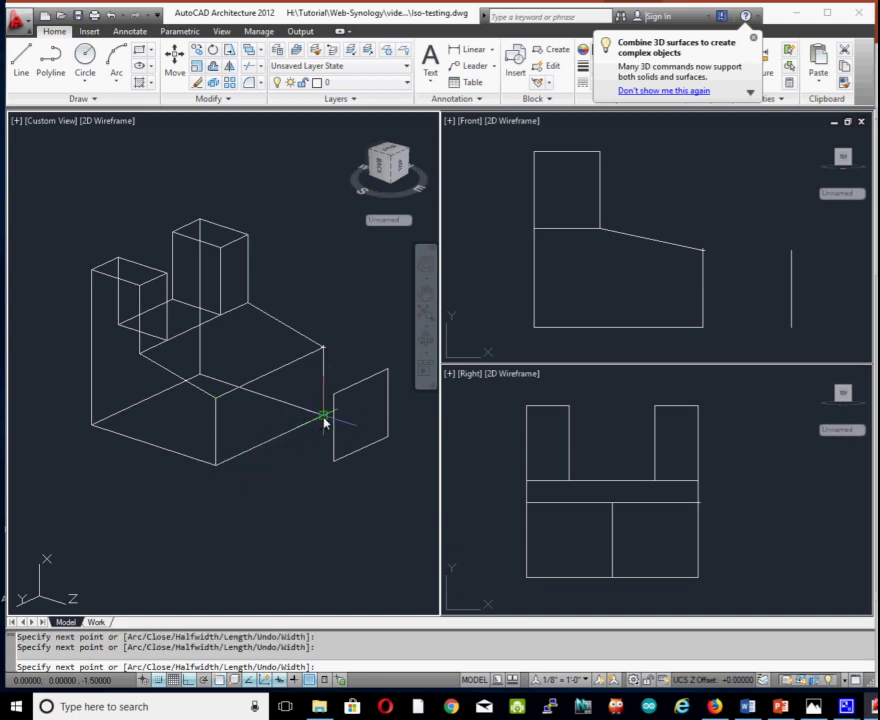
left_click(323, 349)
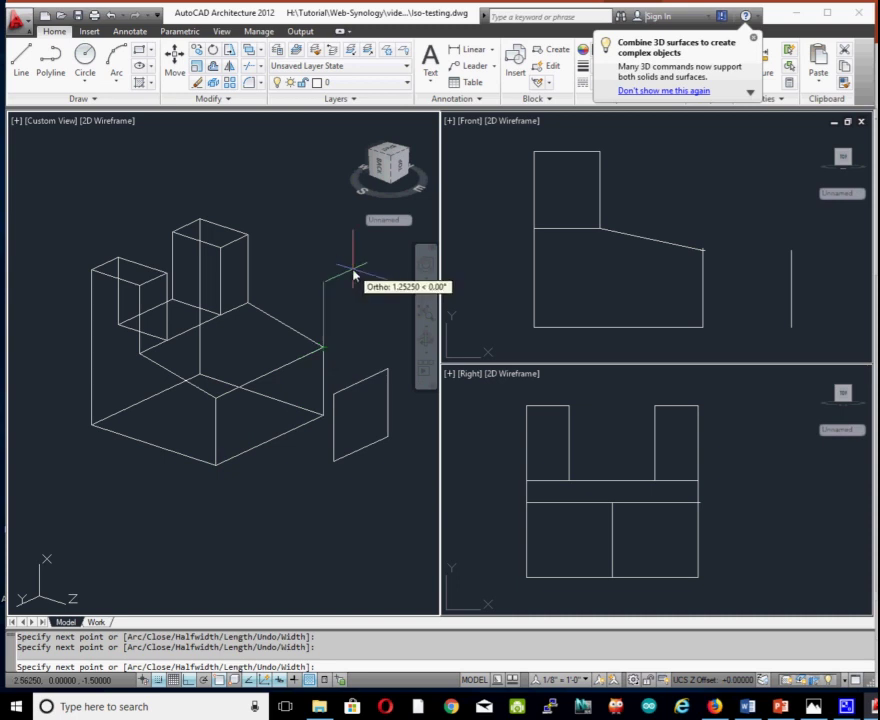
key("Escape")
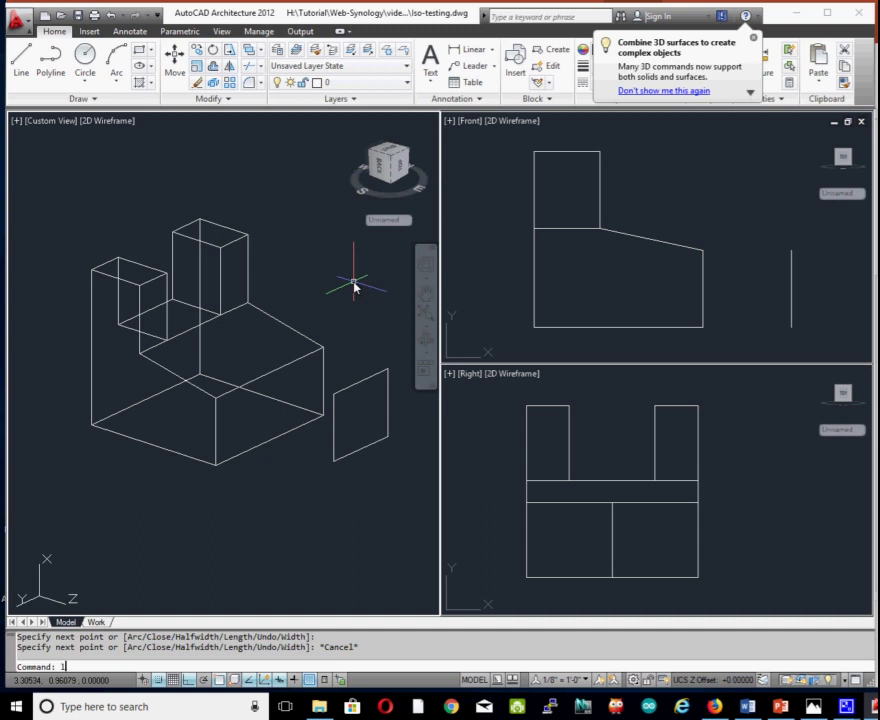
- In the Layer Properties Manager, add layer 'ISo-new' and give it colour 210 (magenta)
key("Return")
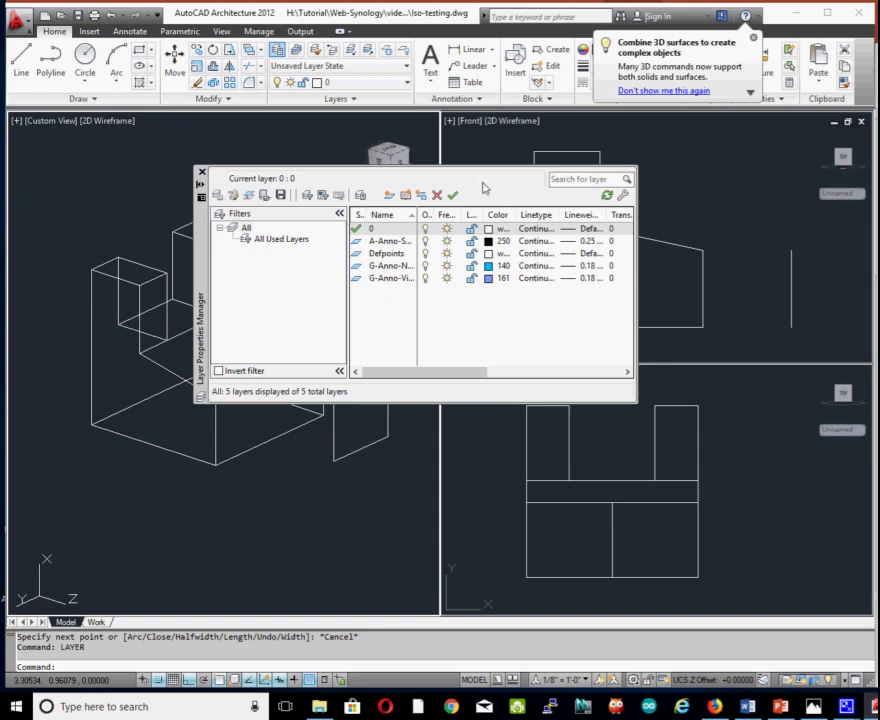
left_click_drag(210, 258, 341, 190)
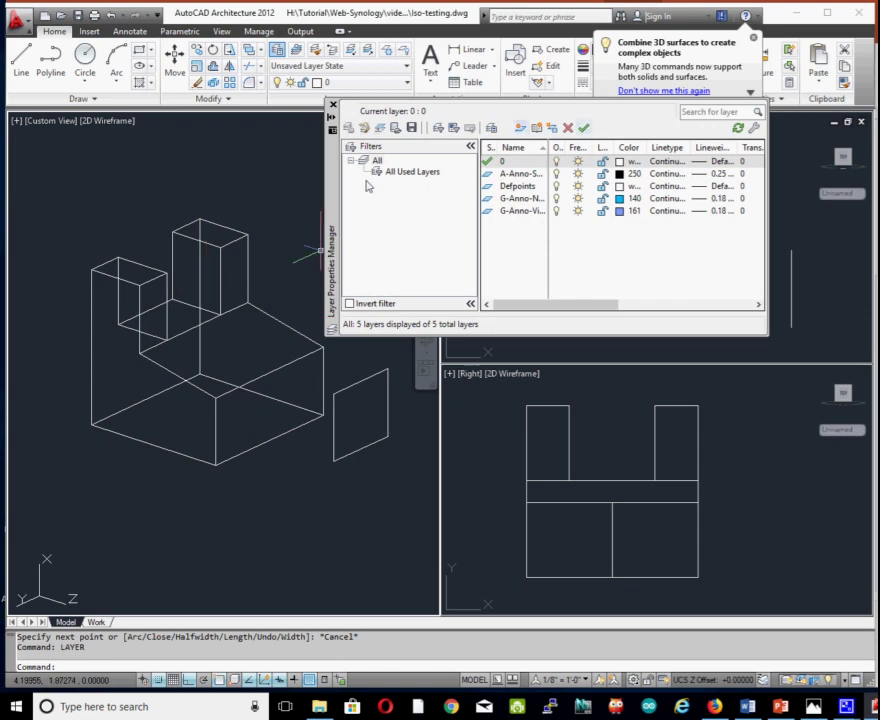
left_click_drag(331, 187, 304, 179)
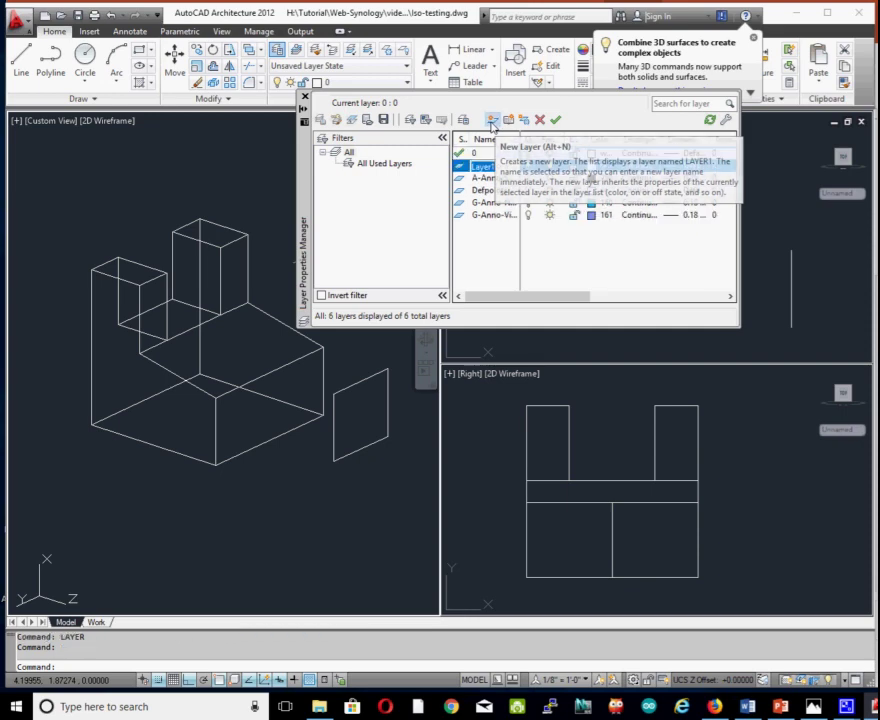
left_click(491, 120)
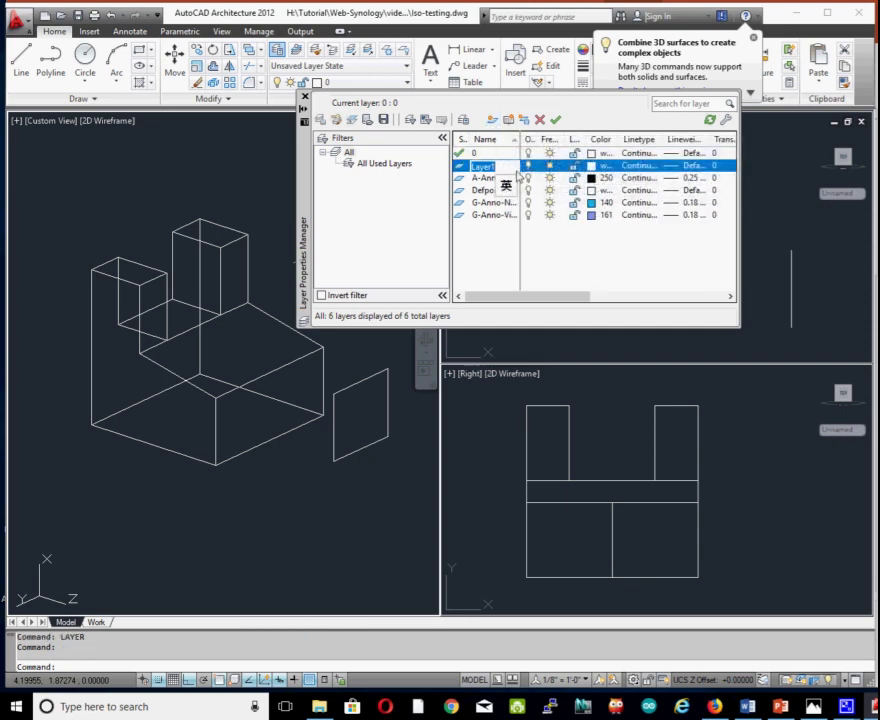
type("(")
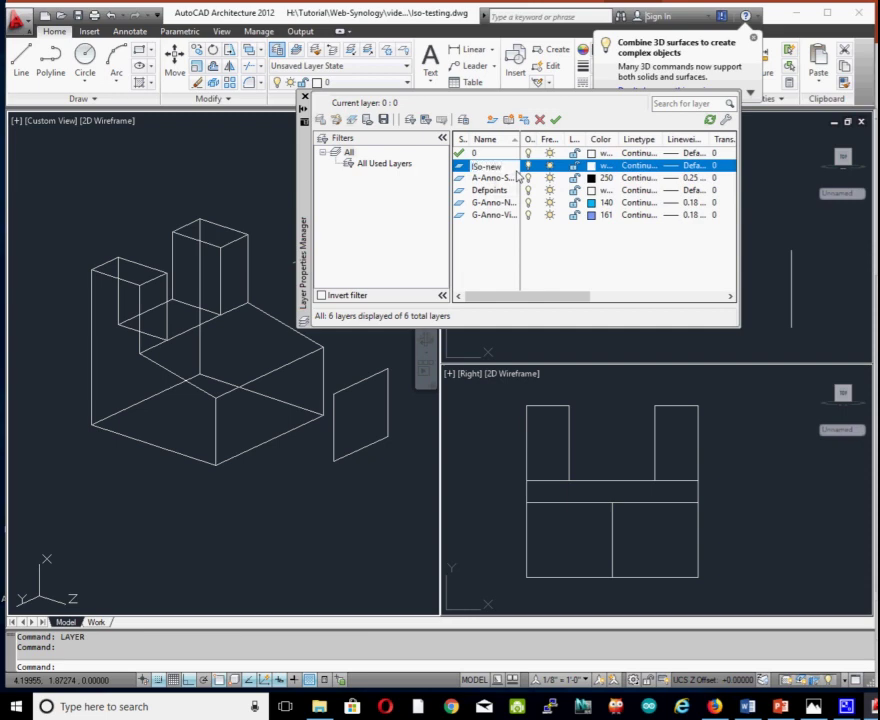
left_click(516, 168)
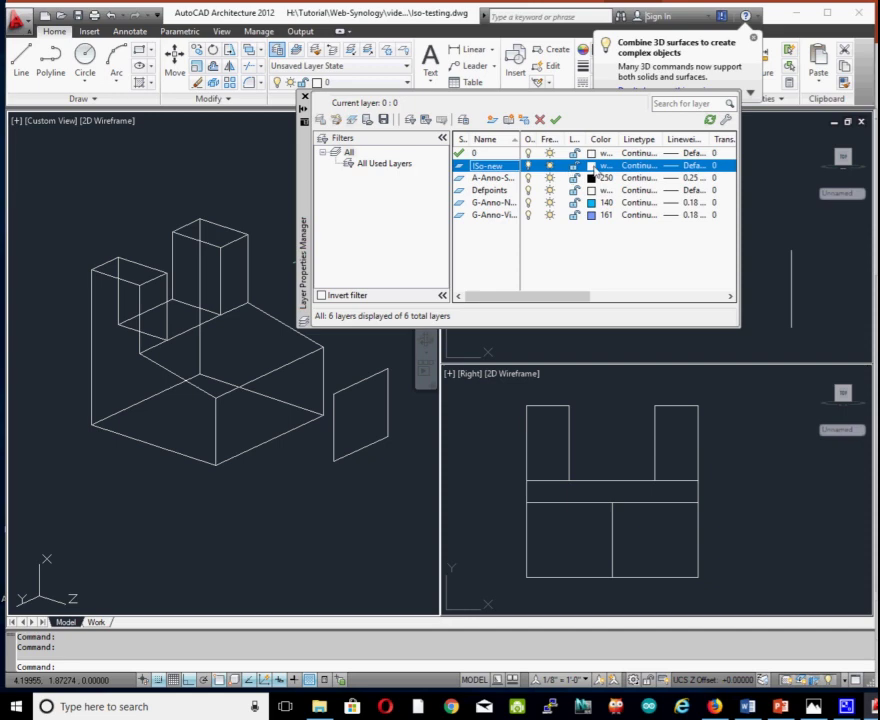
left_click(594, 167)
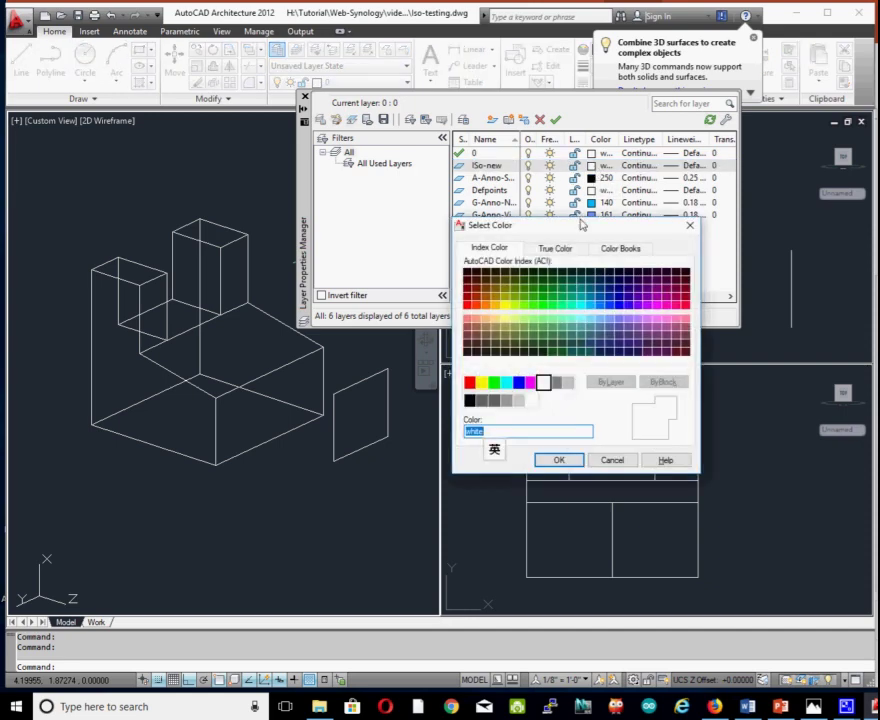
left_click_drag(577, 227, 513, 186)
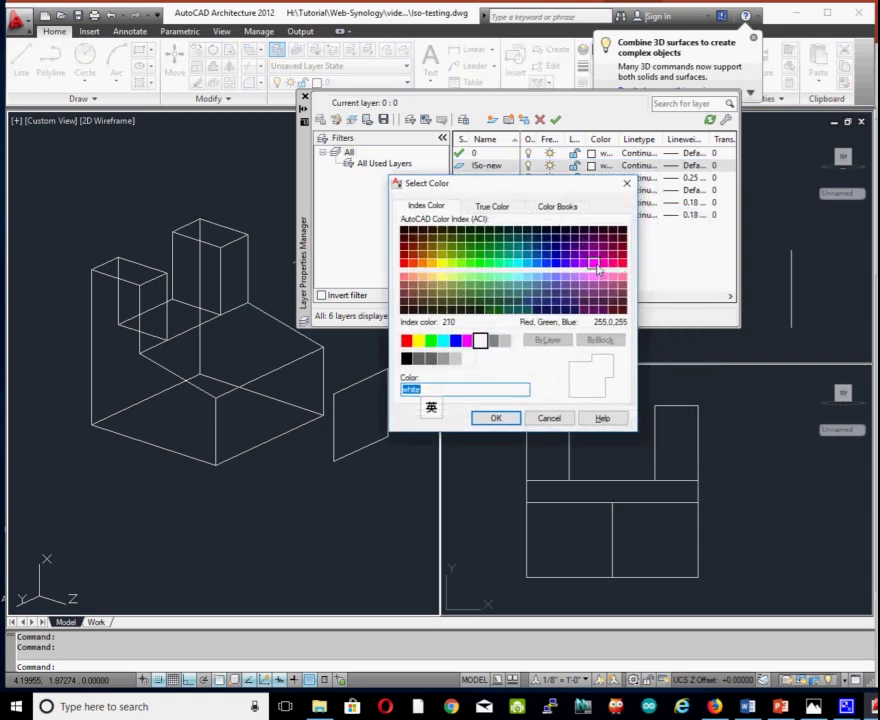
left_click(597, 269)
left_click_drag(583, 186, 529, 149)
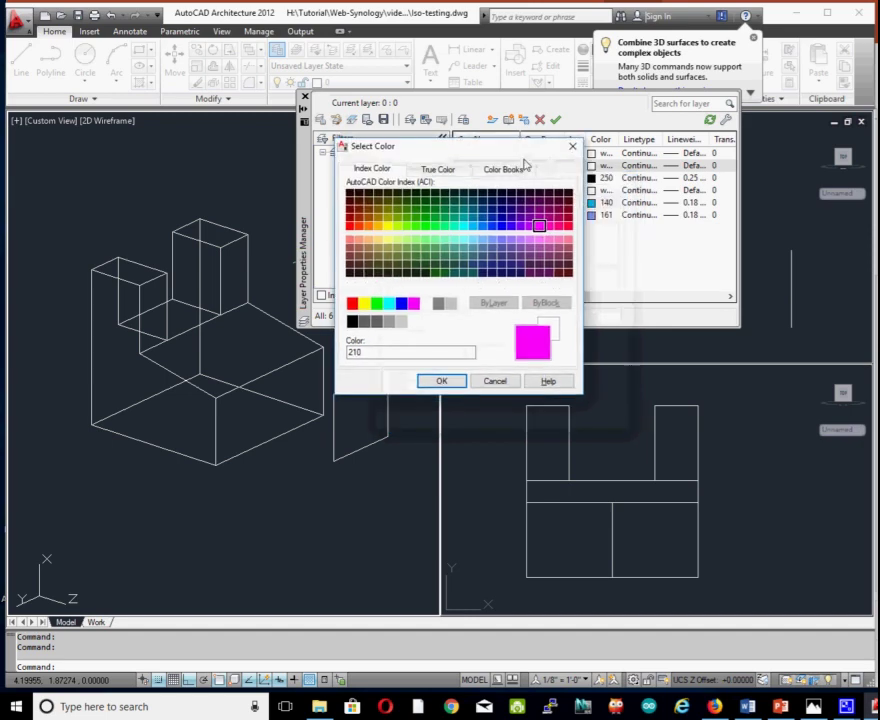
left_click(441, 381)
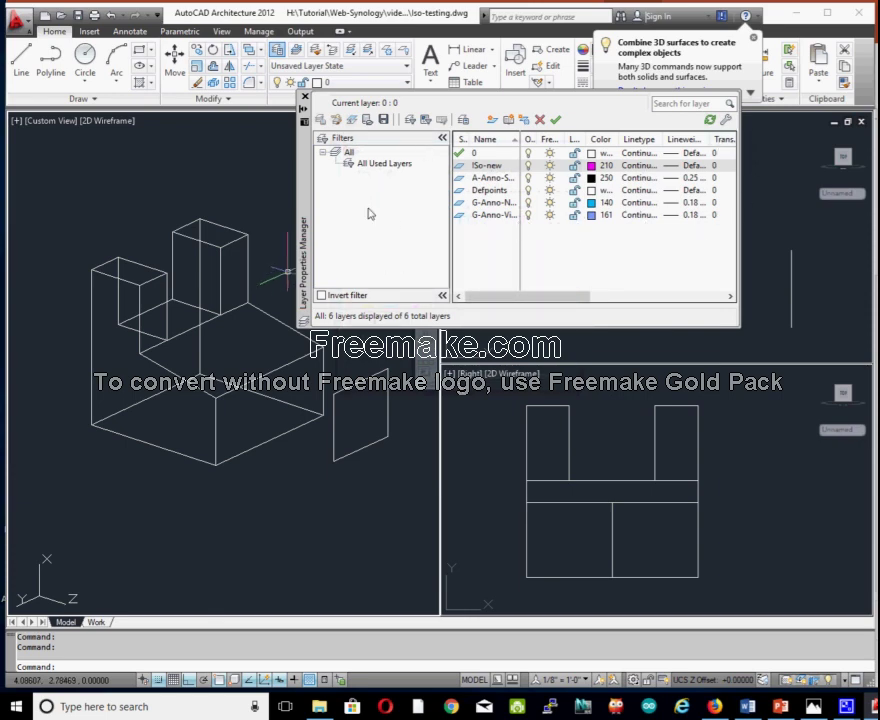
- Move the bracket wireframe onto layer ISo-new so its edges show magenta, then reselect it
left_click(305, 97)
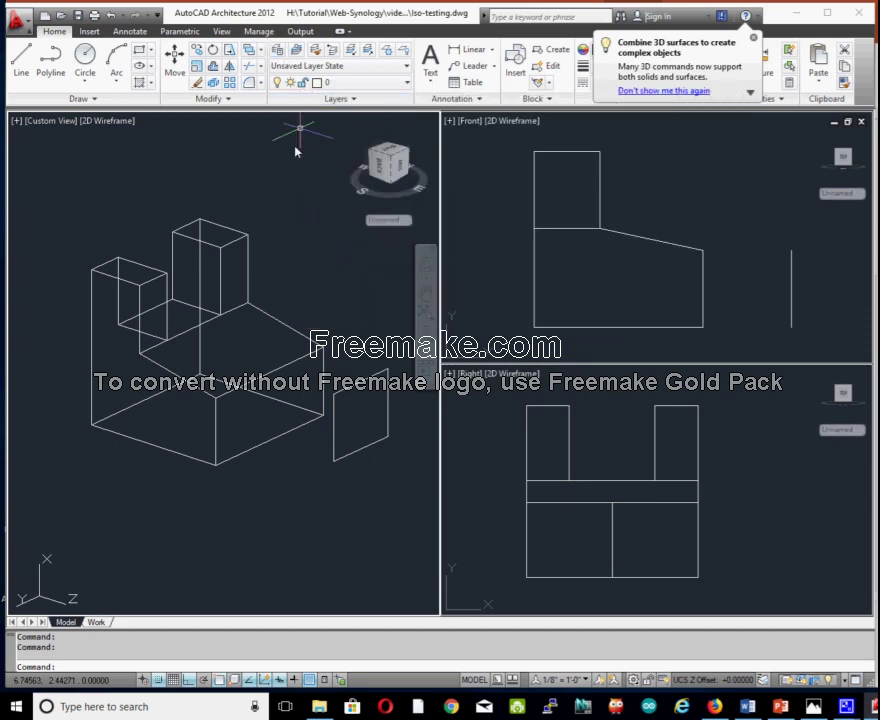
left_click(237, 244)
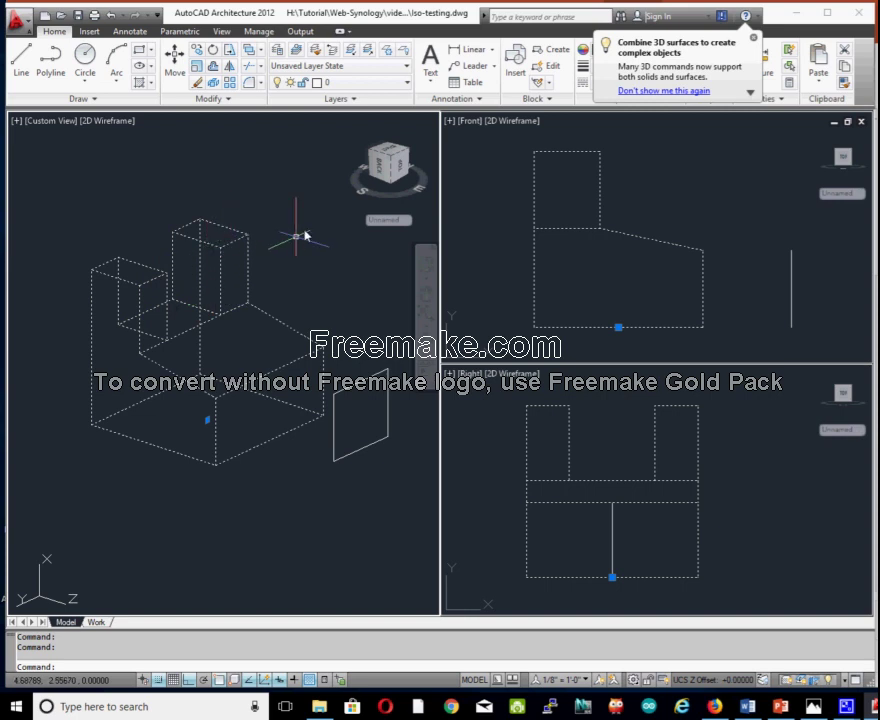
left_click(406, 83)
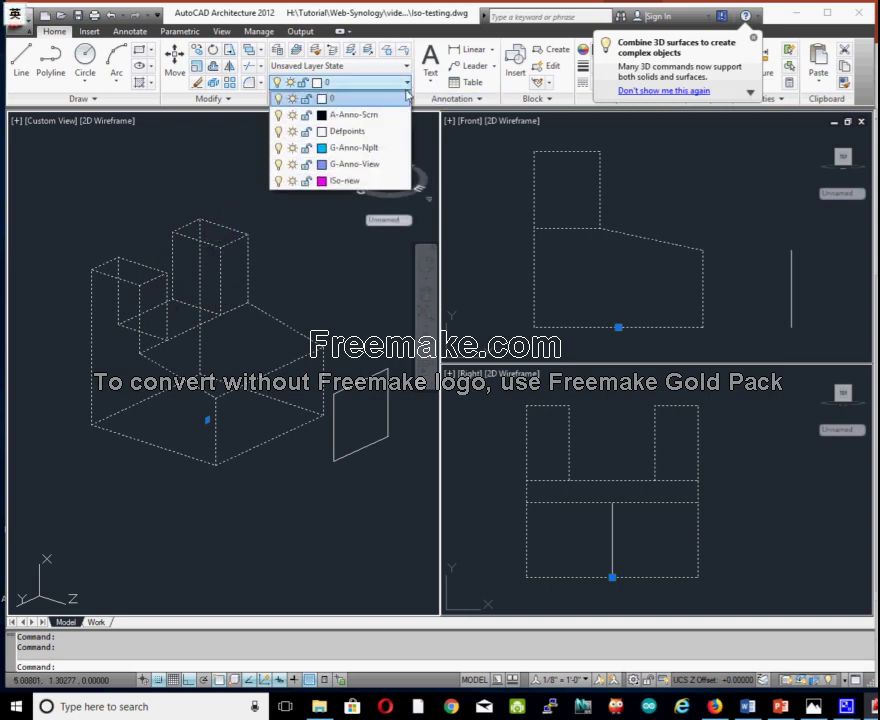
left_click(347, 184)
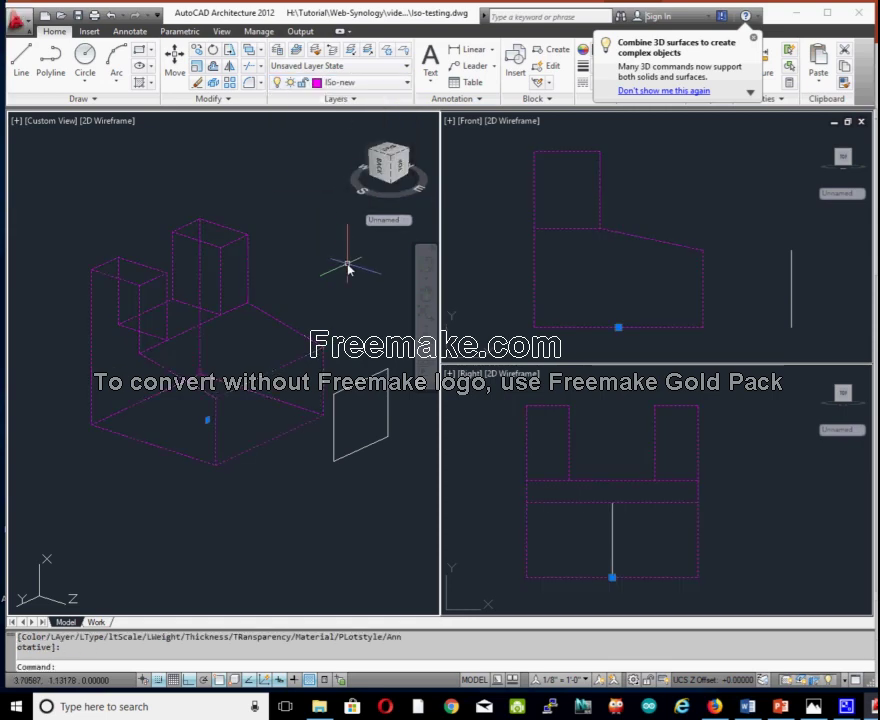
key("Escape")
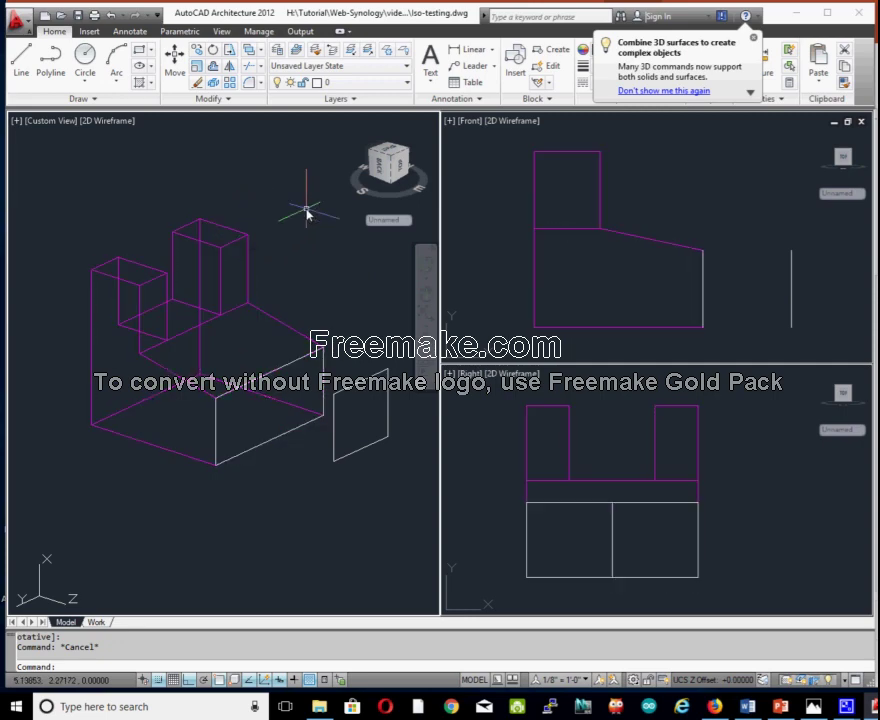
left_click(112, 293)
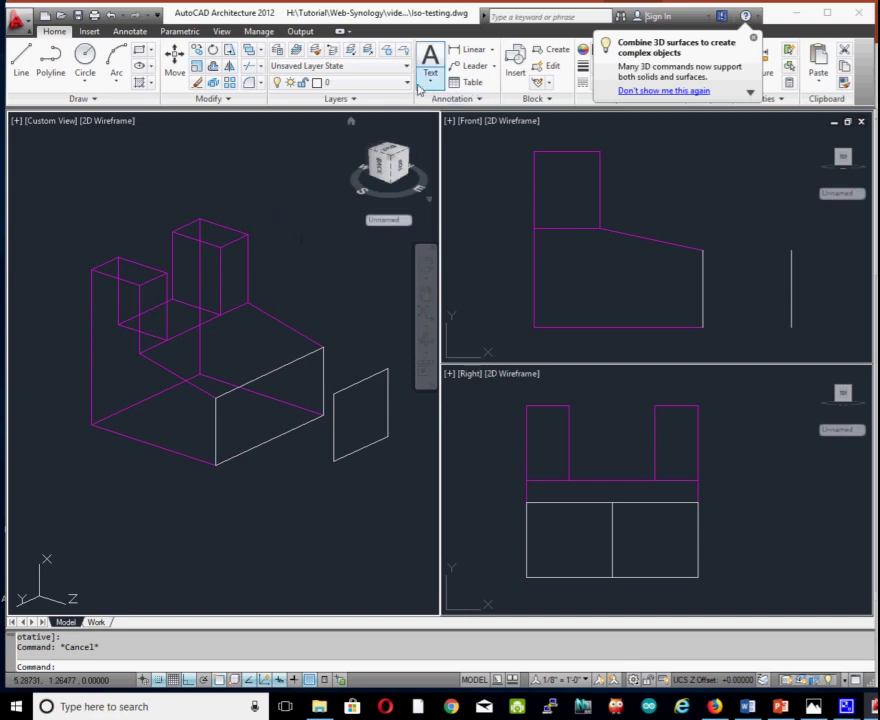
left_click(407, 86)
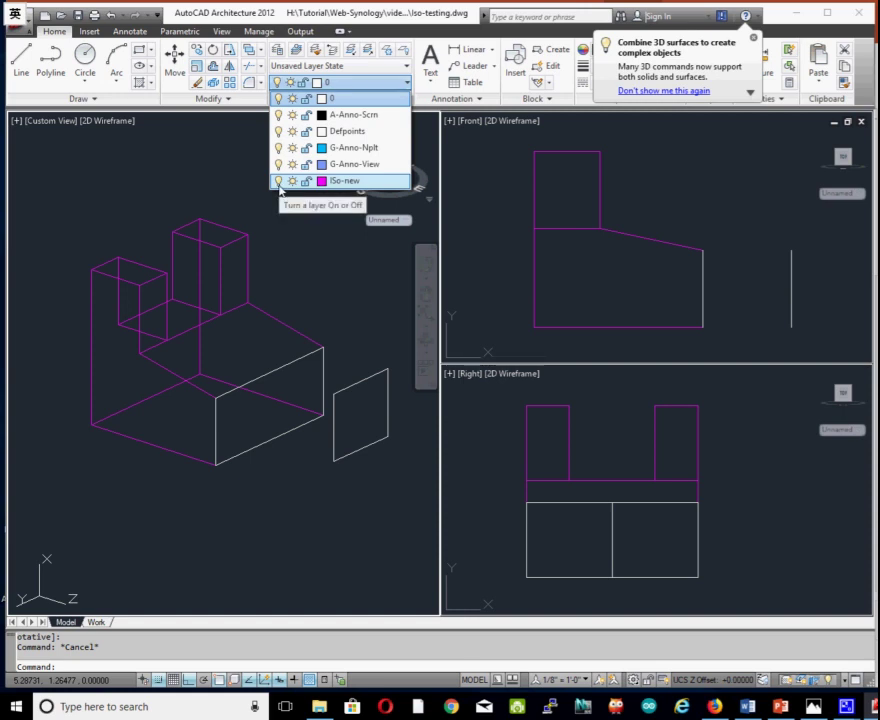
- Turn off layer ISo-new and orbit to view the two remaining white rectangles
left_click(278, 183)
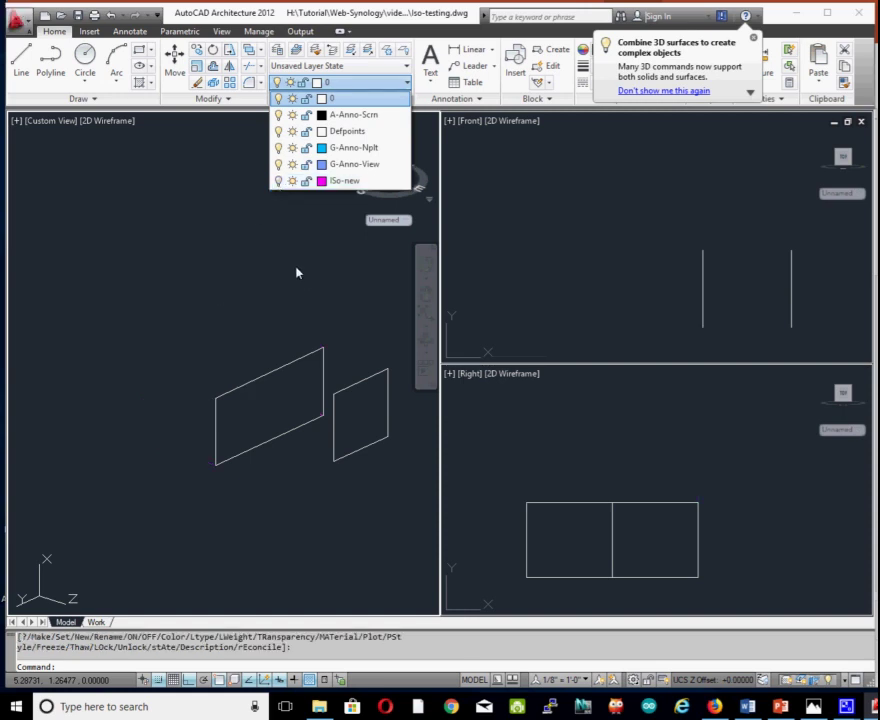
left_click(348, 99)
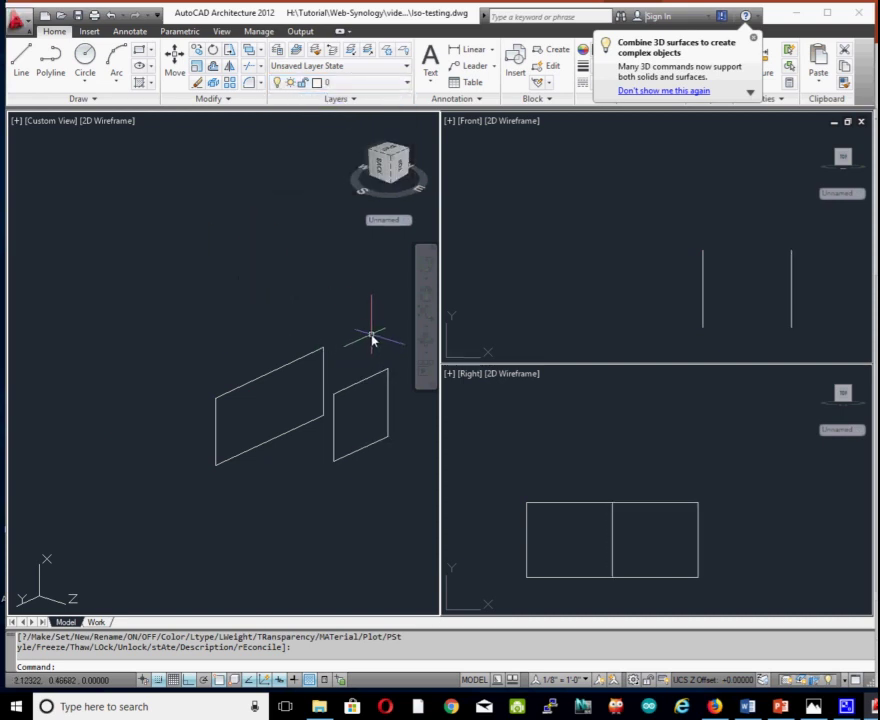
mouse_move(328, 310)
middle_mouse_down("shift")
mouse_move(310, 322)
mouse_move(255, 249)
middle_mouse_up("shift")
type("loft")
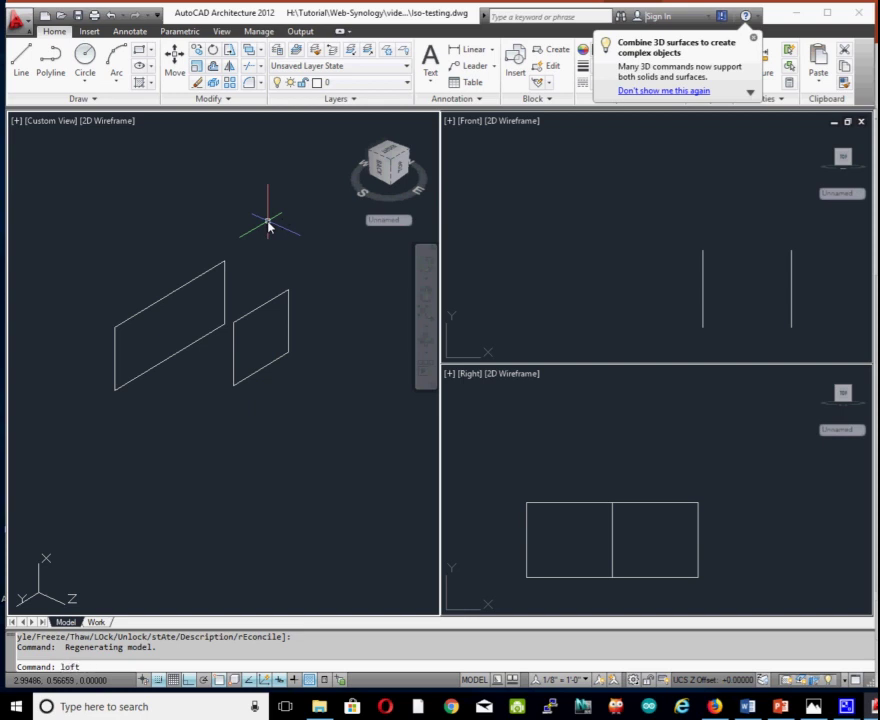
- Loft the left and right rectangles as cross sections into one solid
key("Return")
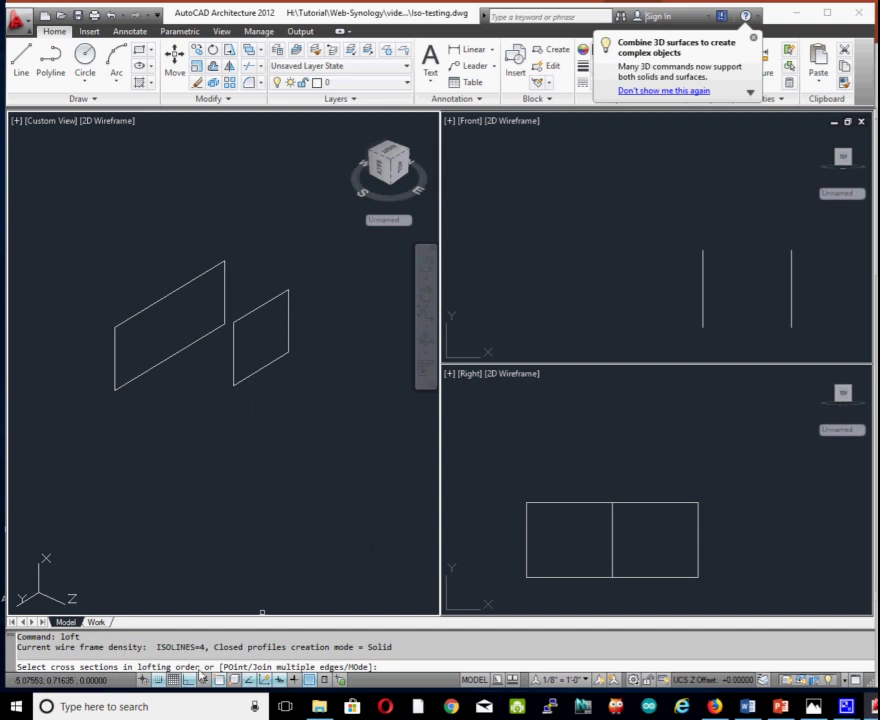
left_click(211, 272)
left_click(270, 304)
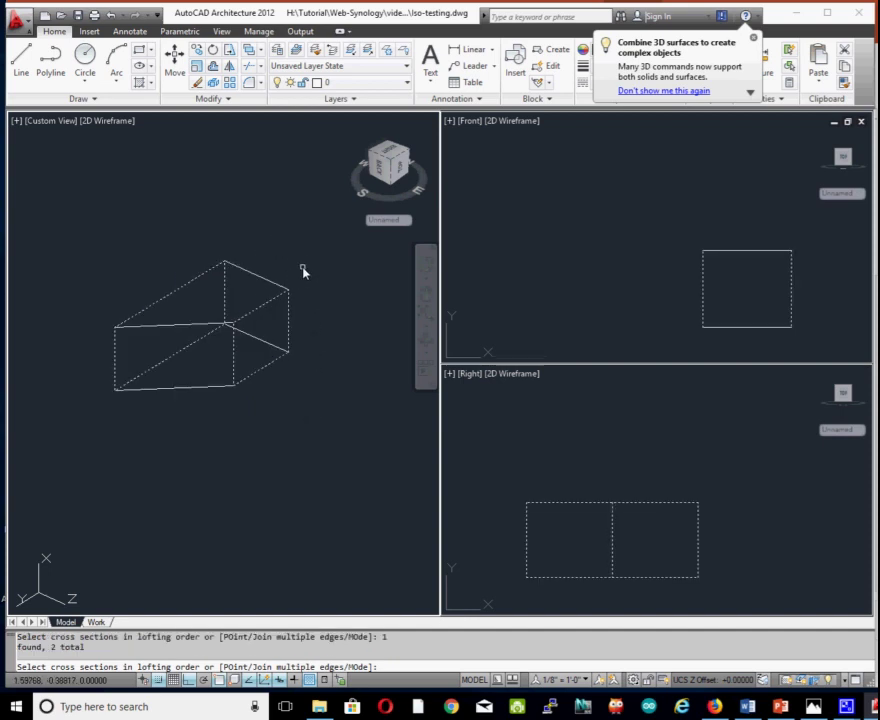
key("Return")
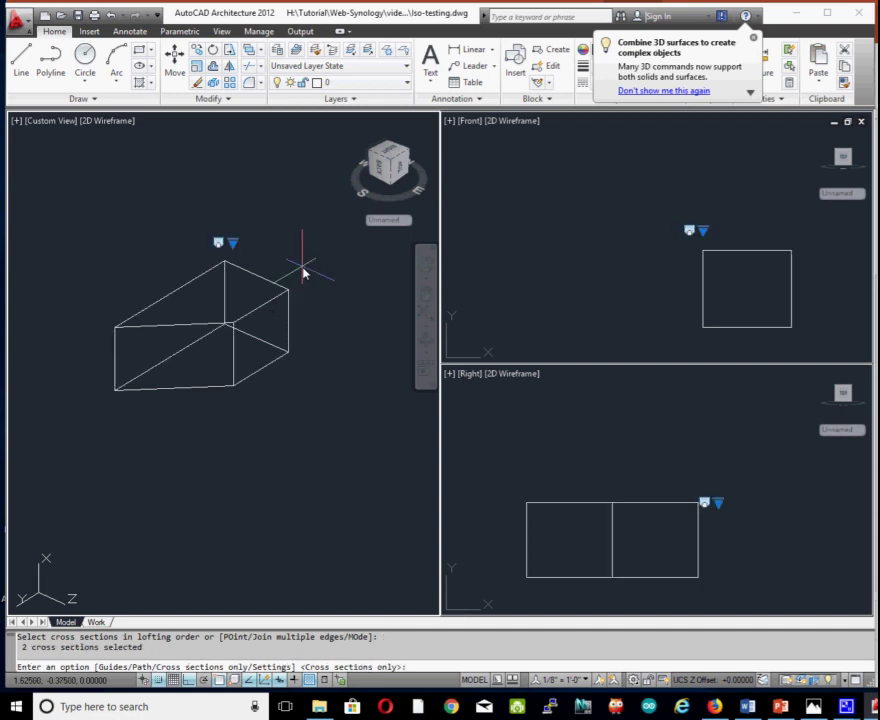
key("Return")
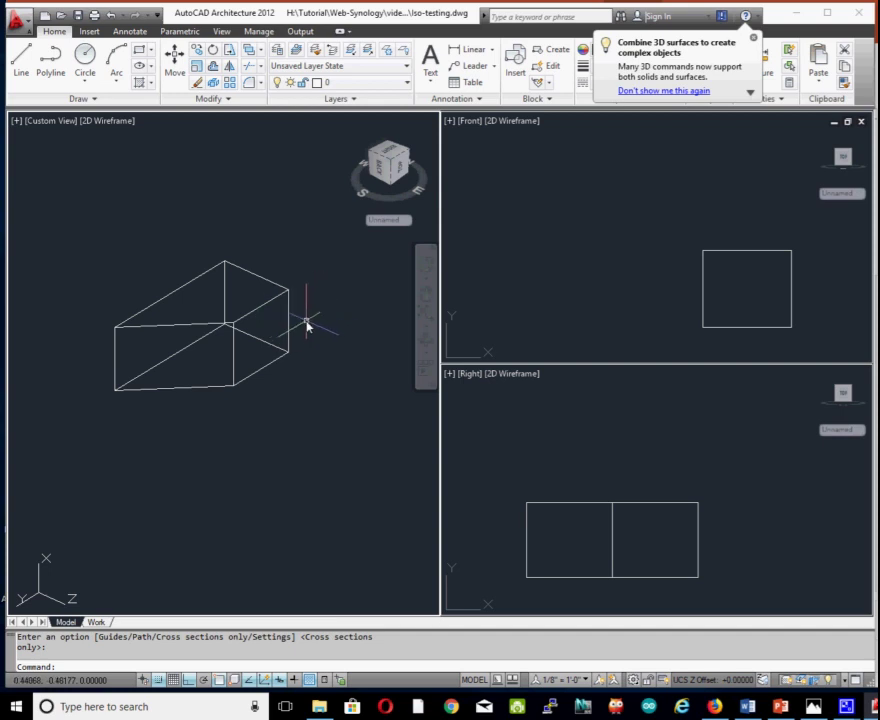
mouse_move(389, 162)
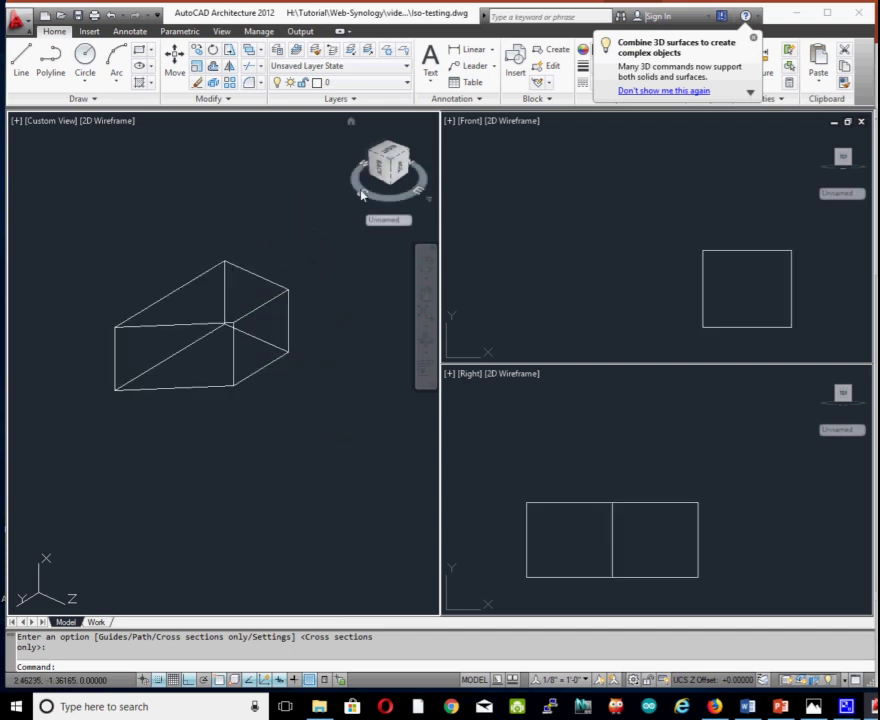
- Turn the ISo-new layer back on from the Layer dropdown
left_click(407, 84)
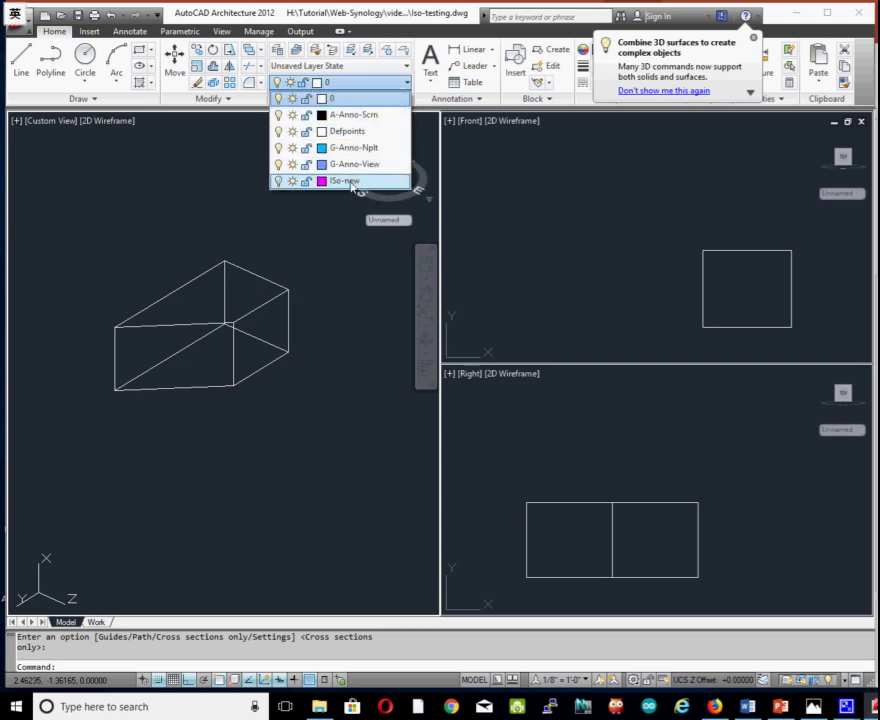
left_click(278, 181)
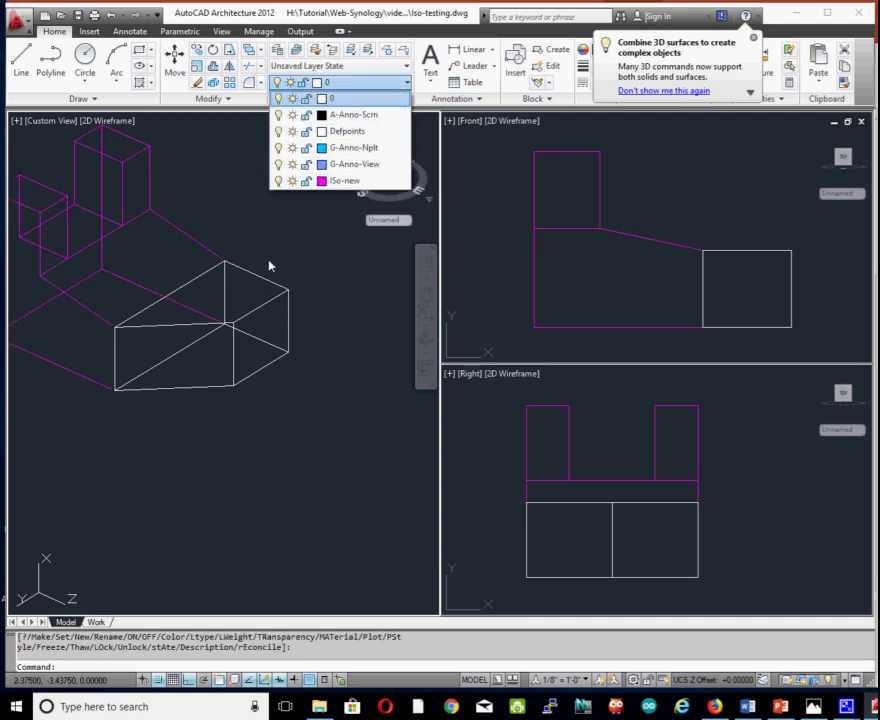
left_click(270, 363)
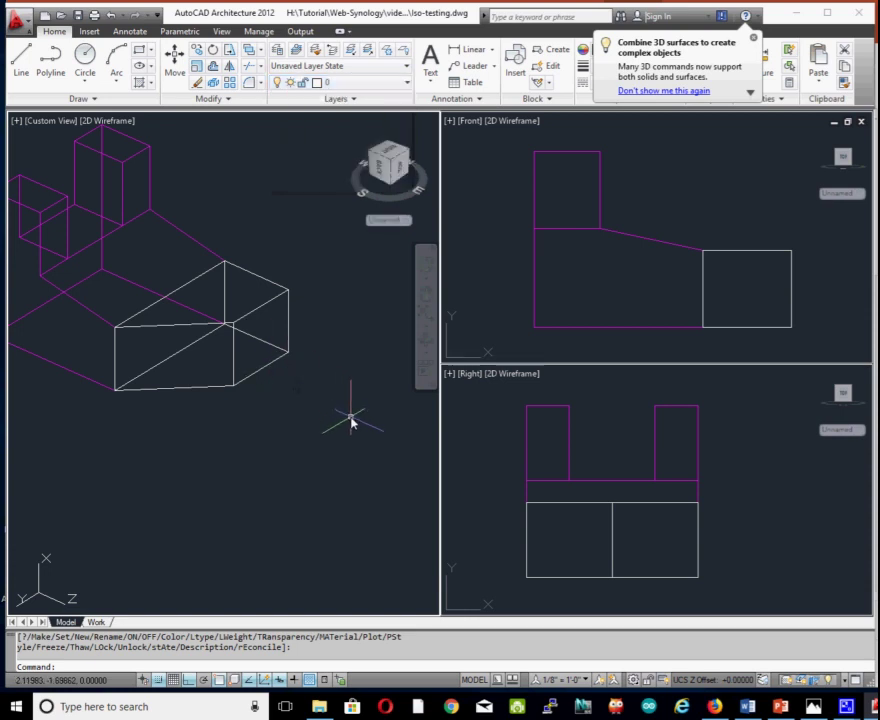
- Move the lofted wedge onto the ISo-new layer so it turns magenta
middle_click_drag(291, 245, 372, 300)
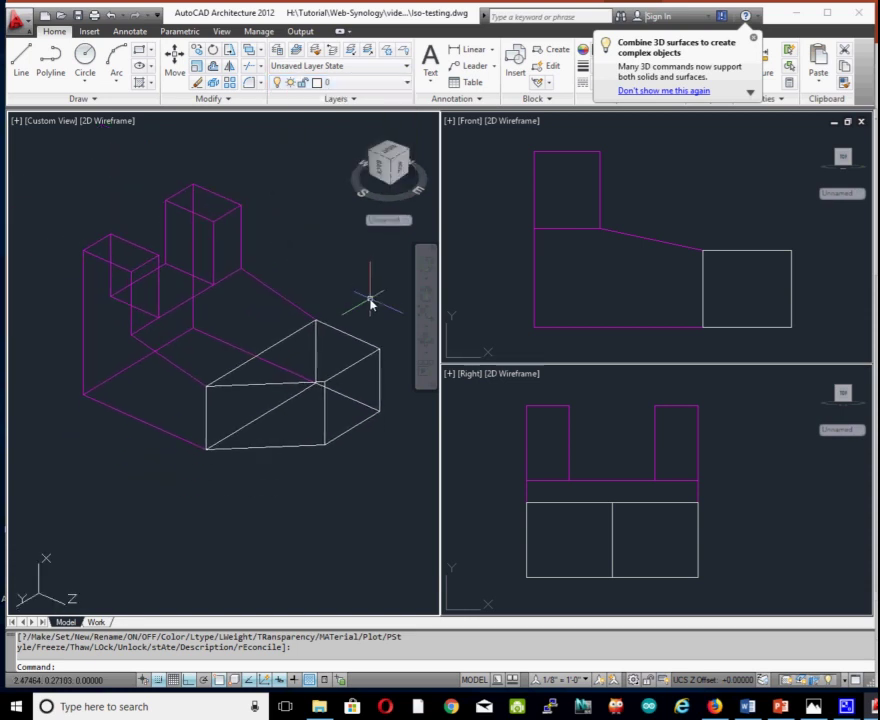
middle_click_drag(363, 298, 339, 288)
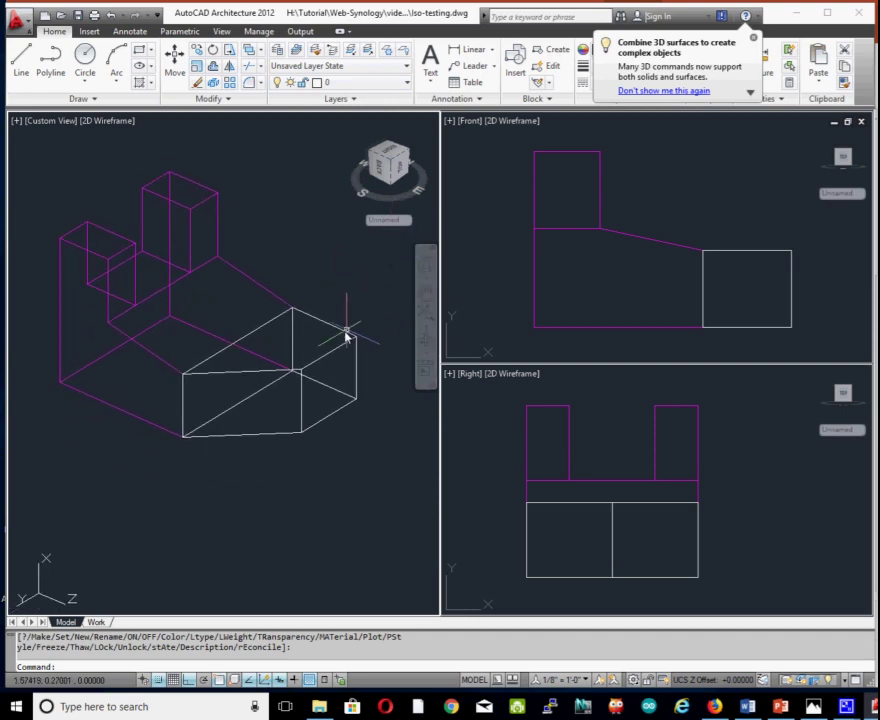
left_click(343, 337)
left_click(343, 337)
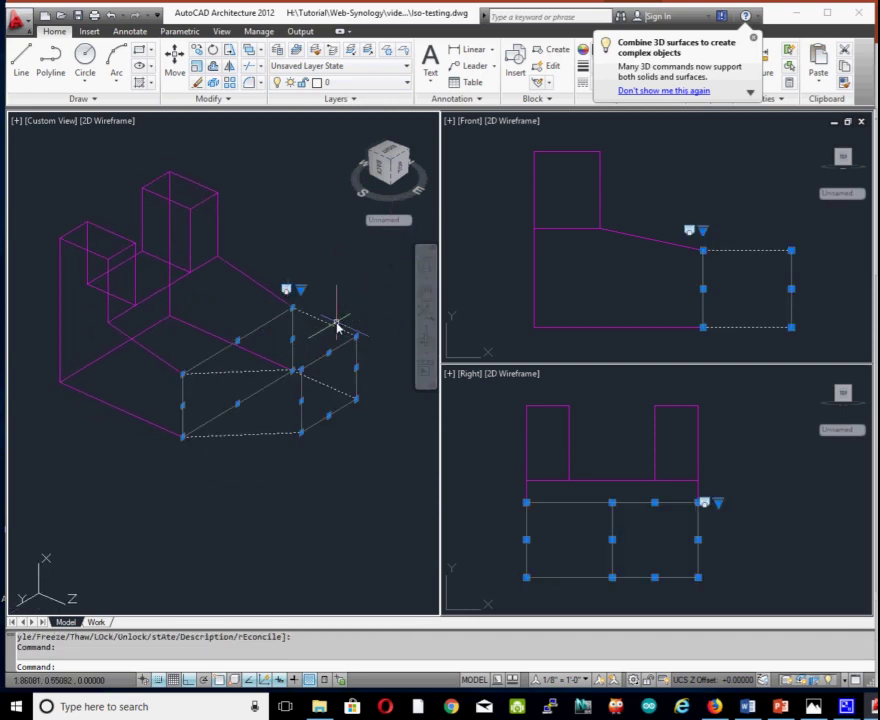
left_click(408, 84)
left_click(410, 90)
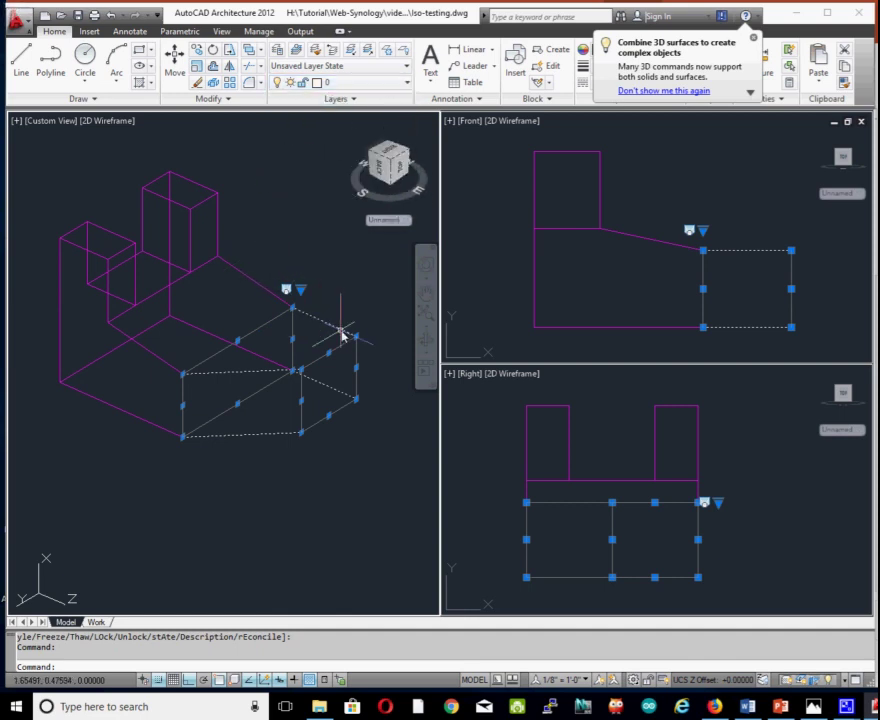
left_click(410, 90)
left_click(365, 181)
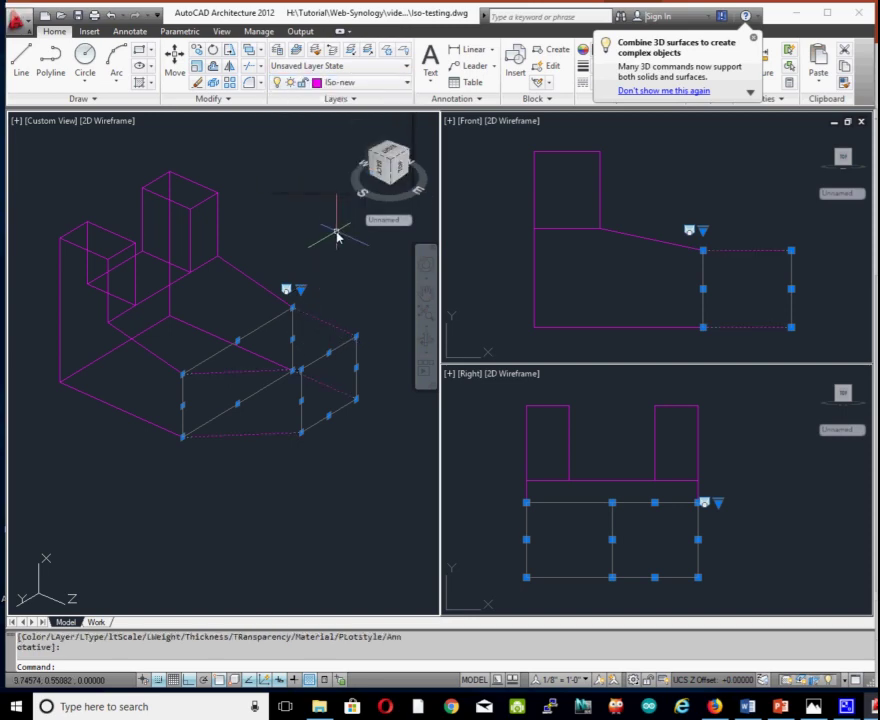
key("Escape")
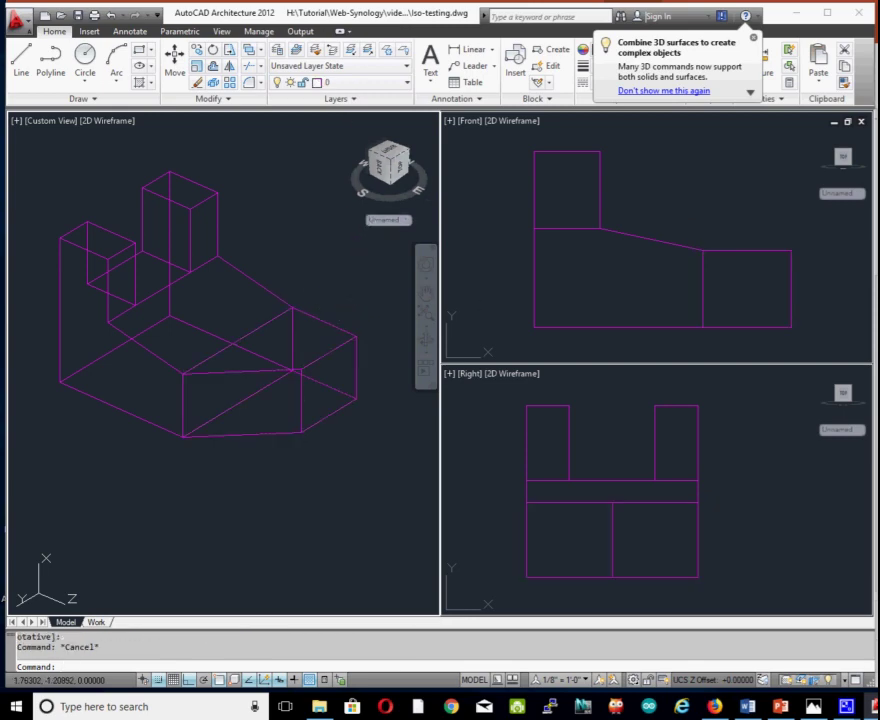
- Compare the dimensioned isometric reference picture against the bracket model, then minimize Photos
key("alt+Tab")
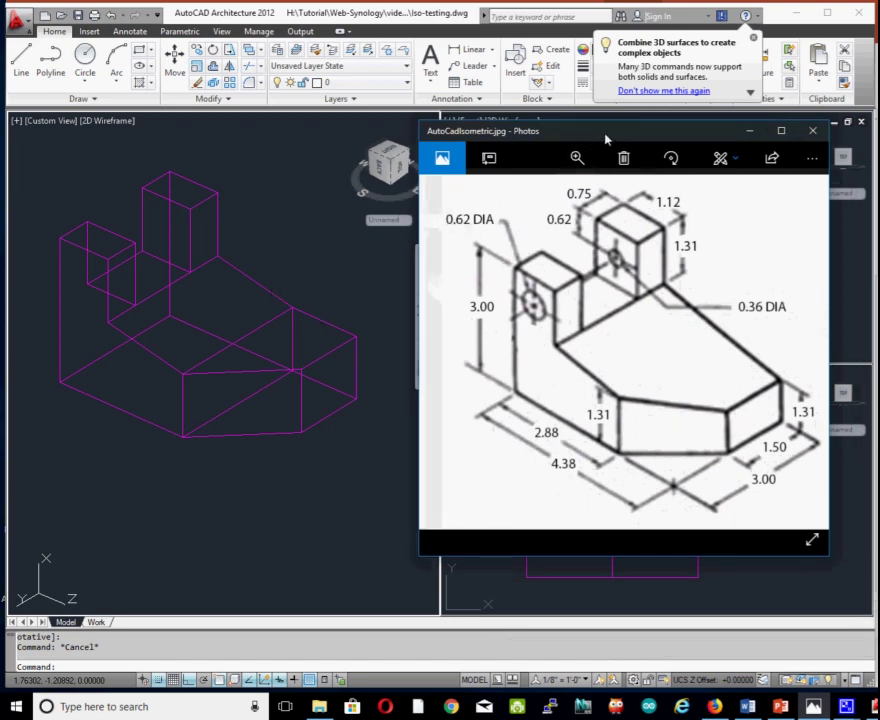
left_click_drag(605, 138, 550, 145)
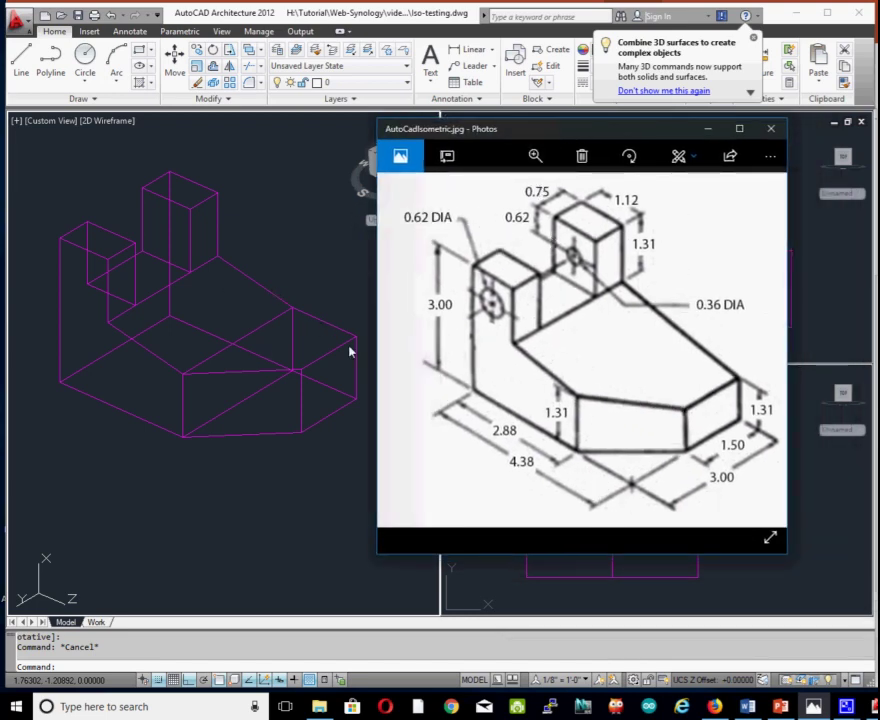
left_click_drag(616, 137, 612, 143)
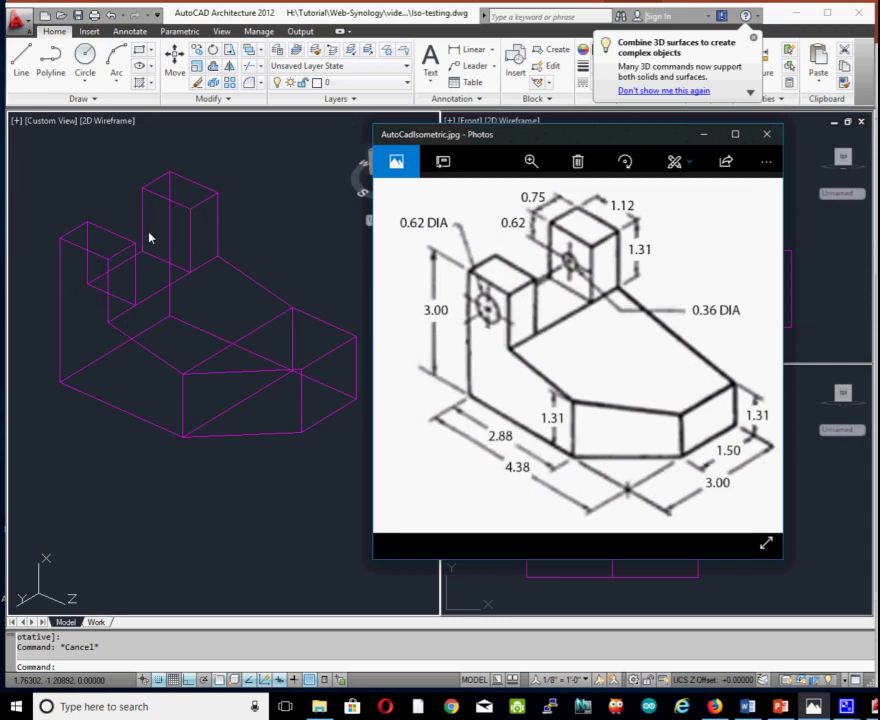
mouse_move(629, 141)
left_mouse_down()
mouse_move(654, 145)
mouse_move(641, 145)
left_mouse_up()
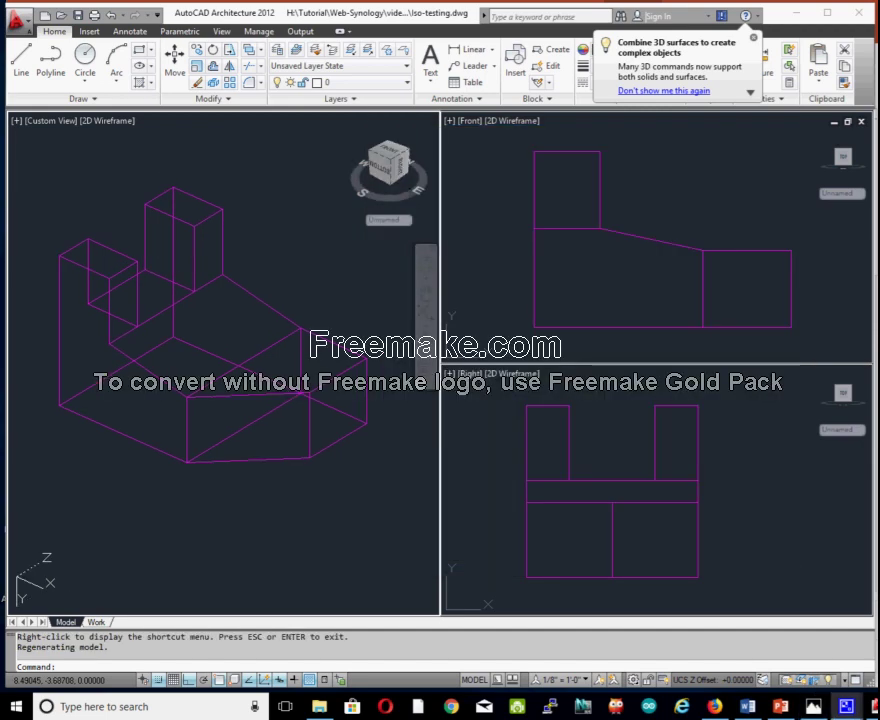
key("alt+Tab")
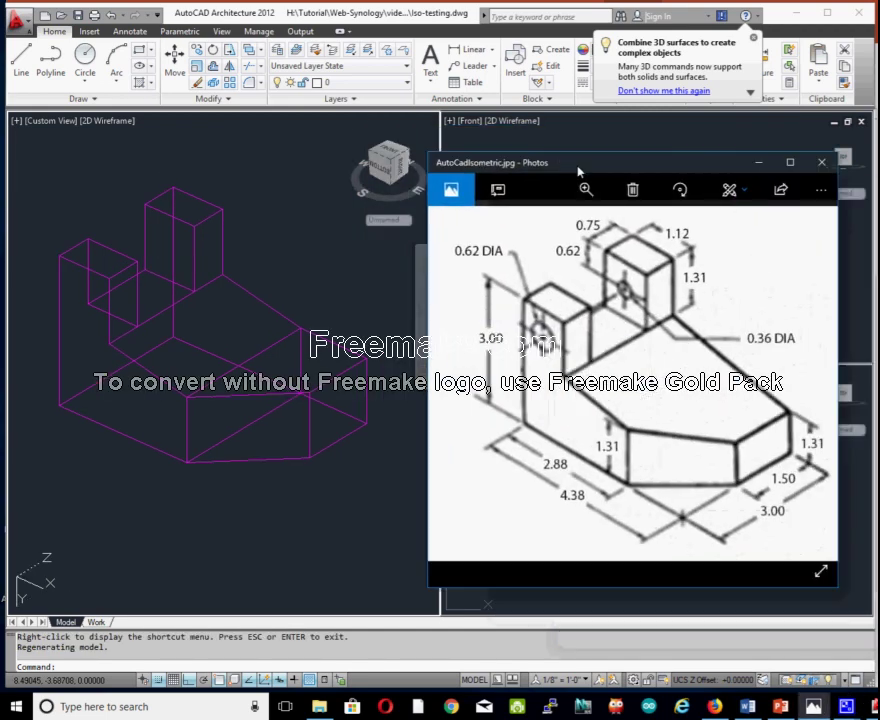
left_click_drag(581, 172, 527, 176)
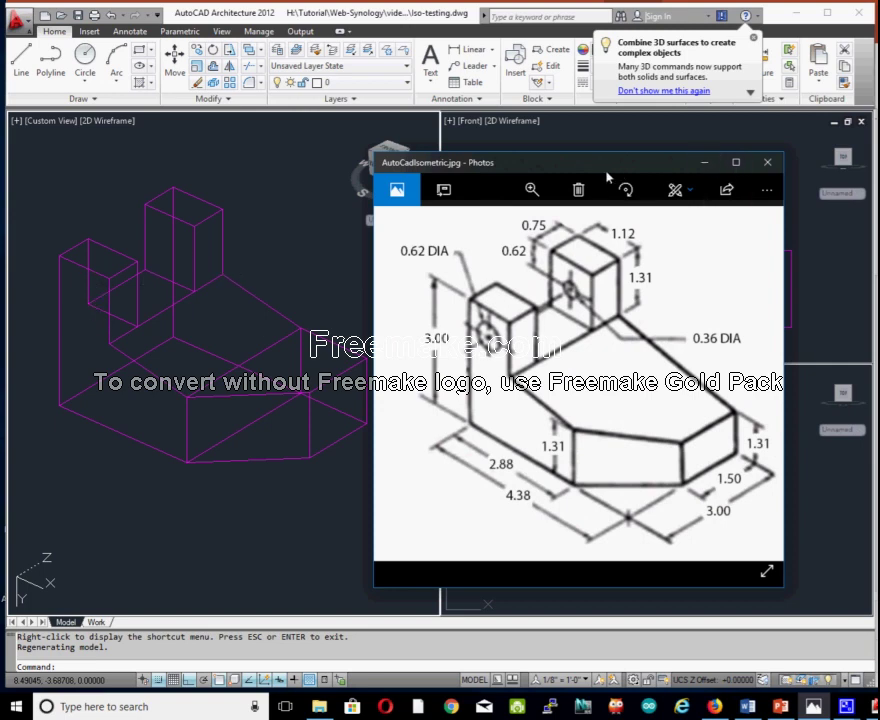
left_click(705, 163)
type("ucs")
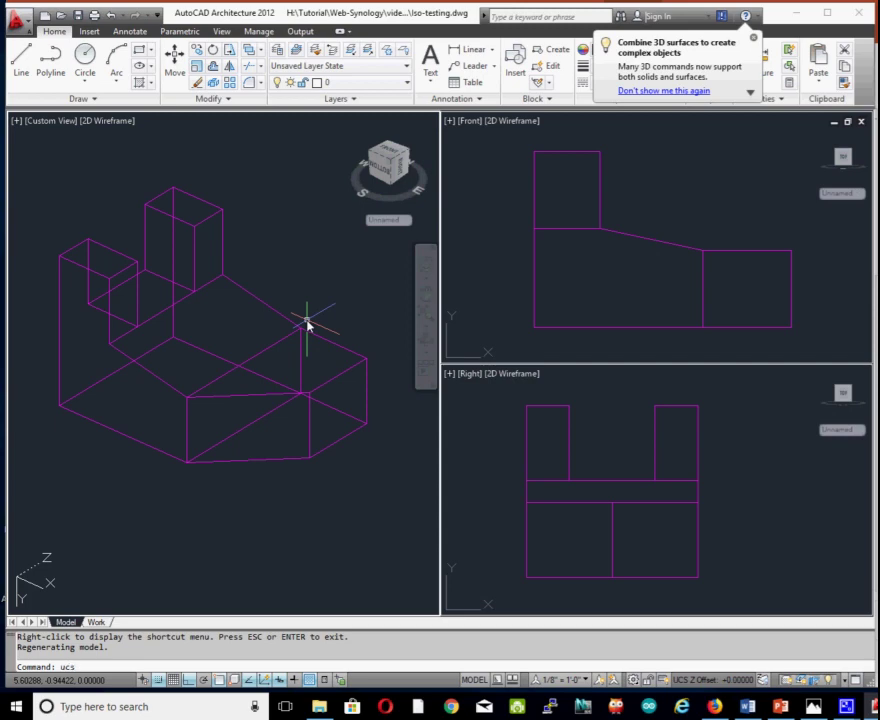
- Align the UCS with the left upright block's face, origin at its corner
key("Return")
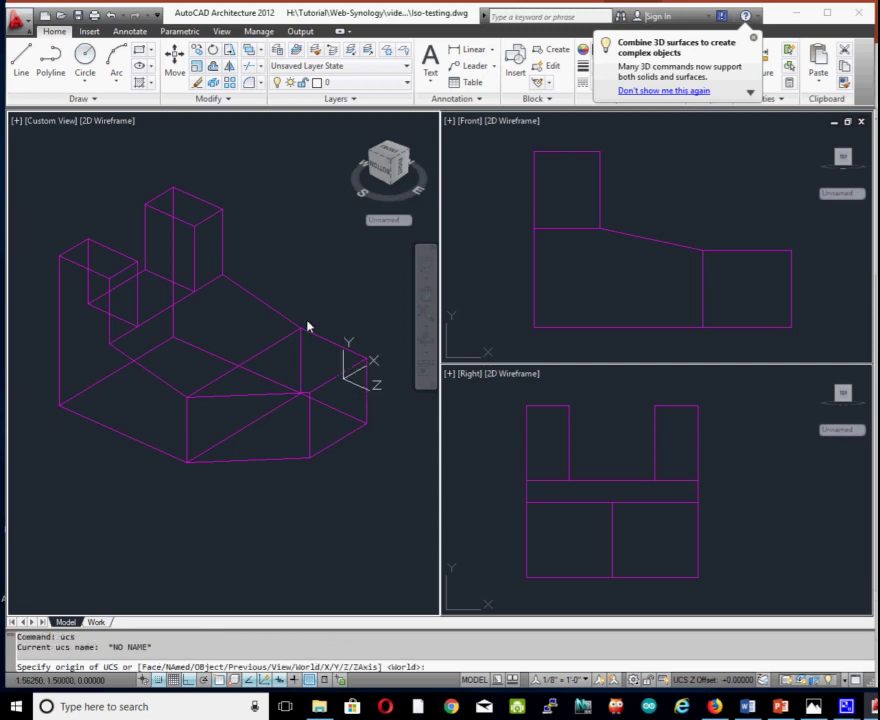
left_click(62, 259)
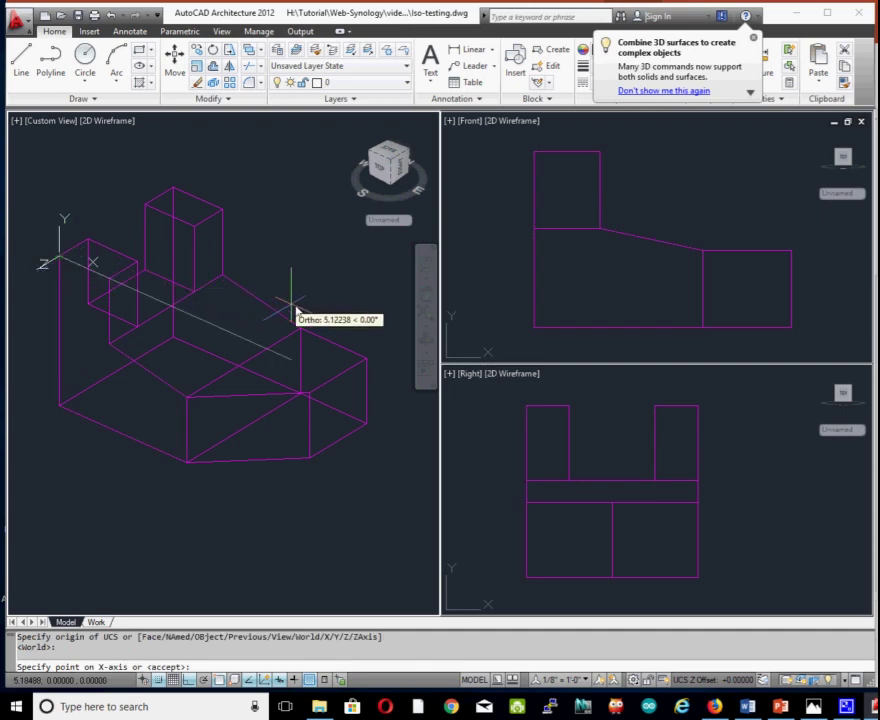
left_click(352, 293)
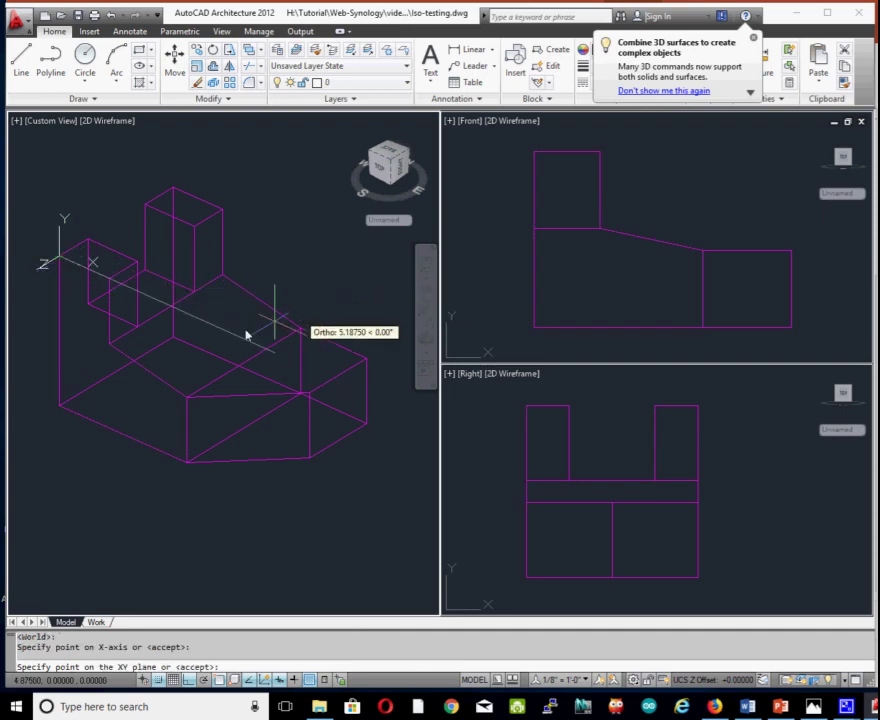
left_click(72, 506)
type("pline")
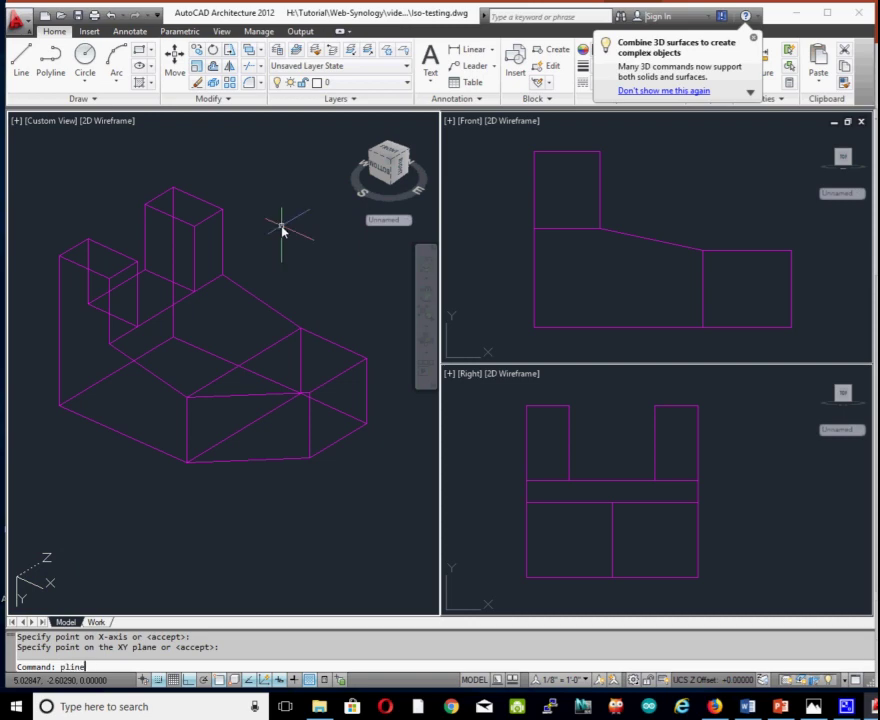
- Draw a guide polyline from the block's corner with segments of 0.62 and 0.56
key("Return")
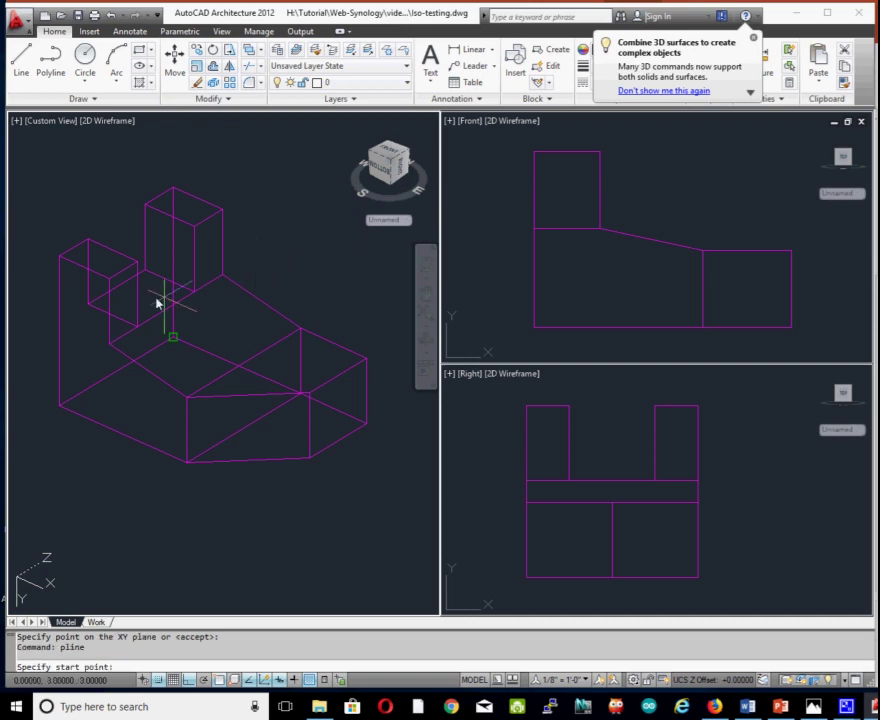
left_click(60, 257)
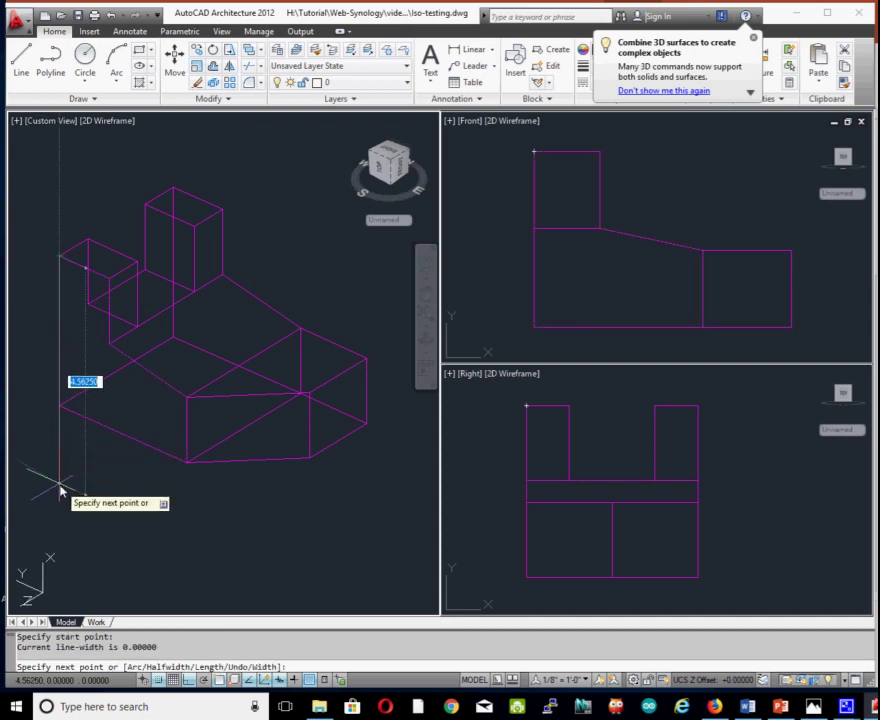
type("0.")
key("Return")
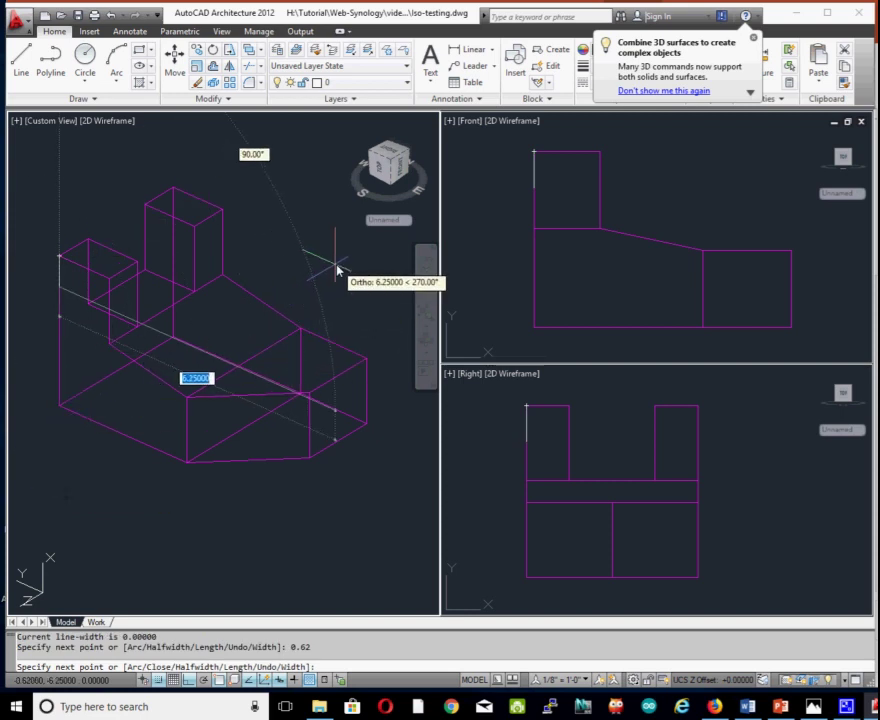
type("0.56")
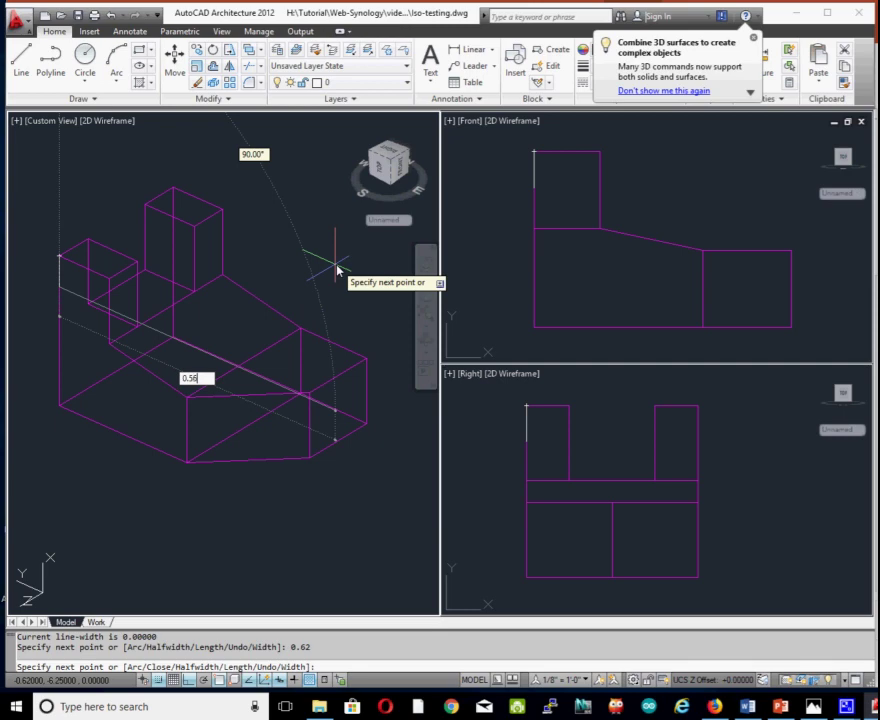
key("Return")
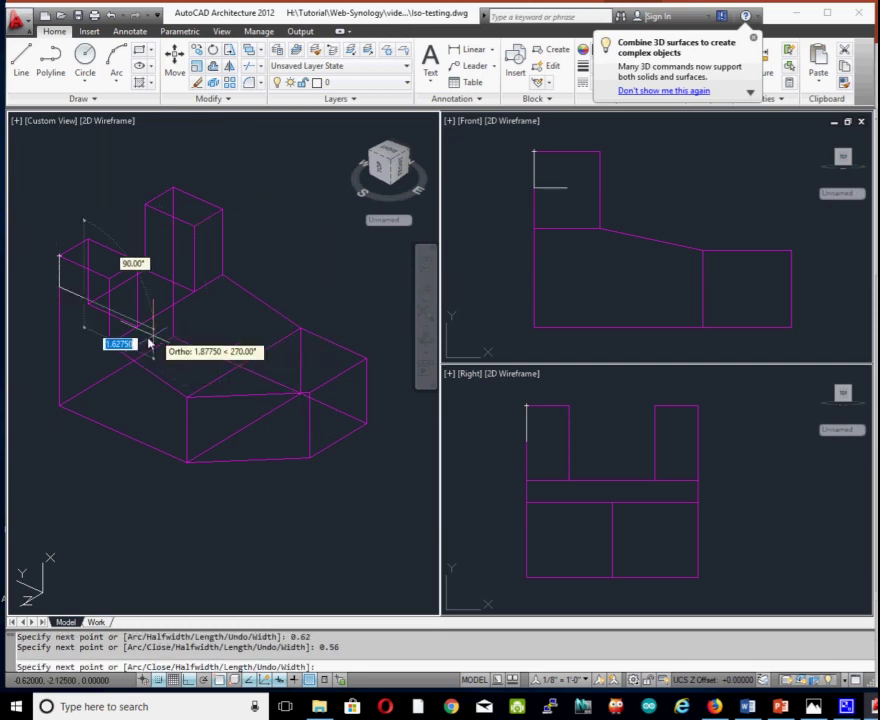
key("Escape")
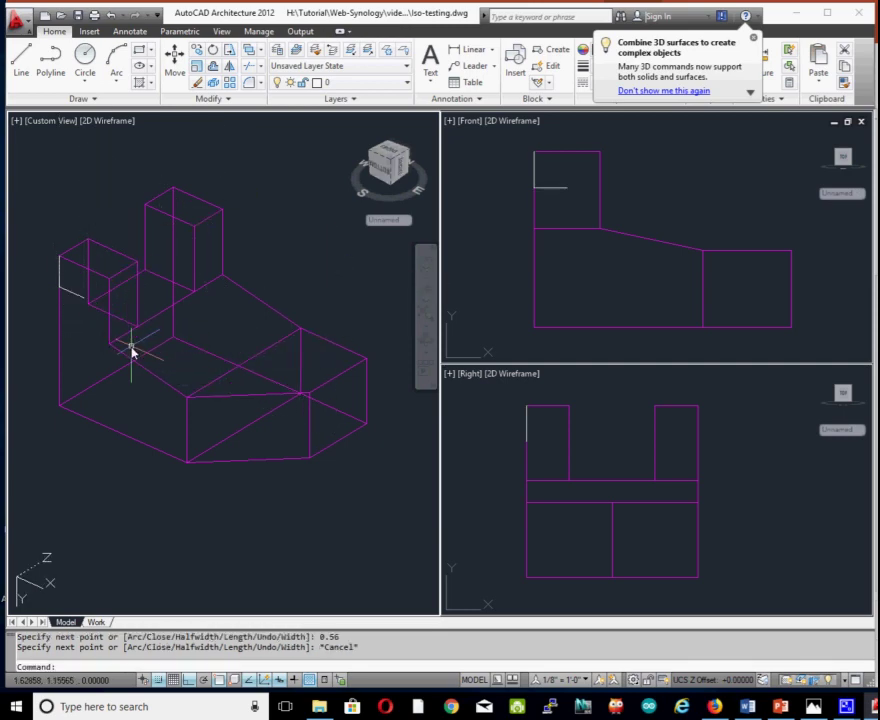
- Zoom in and pan onto the left upright block, then start the CIRCLE command
key("Escape")
middle_click_drag(122, 326, 230, 387)
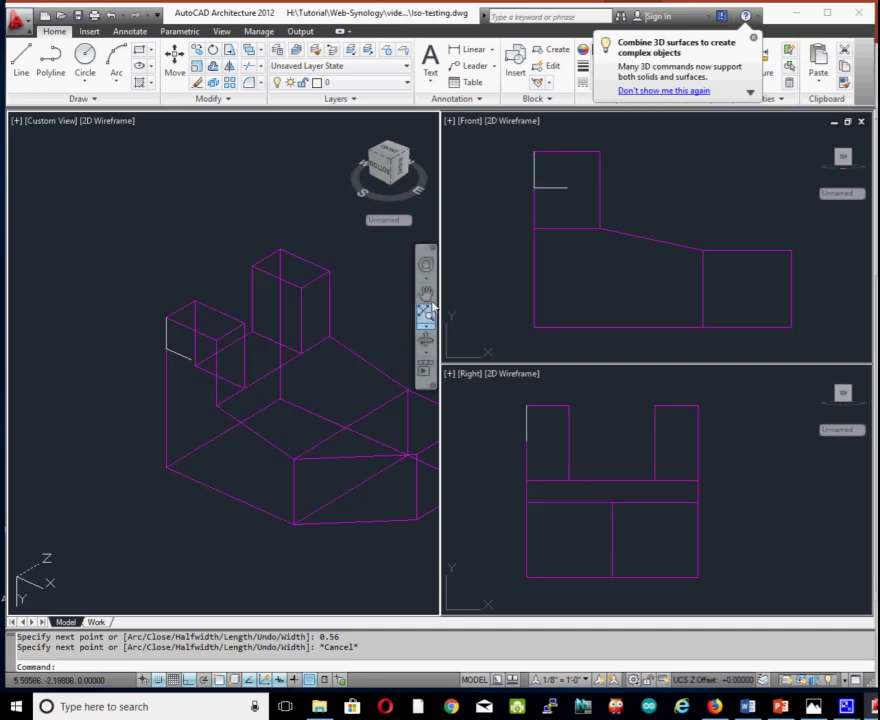
left_click(427, 265)
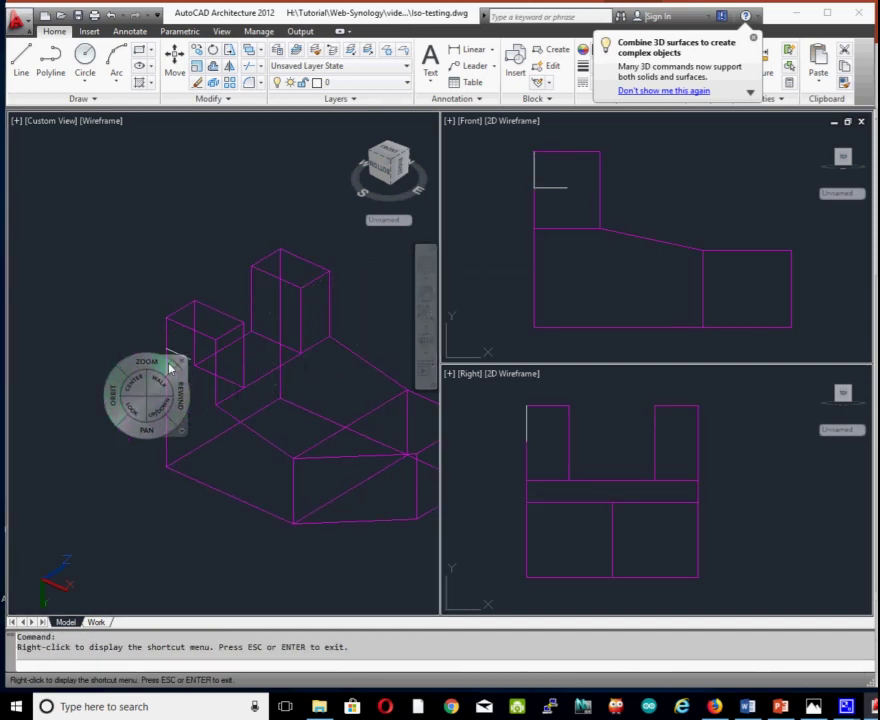
left_click(145, 368)
left_click_drag(145, 368, 177, 352)
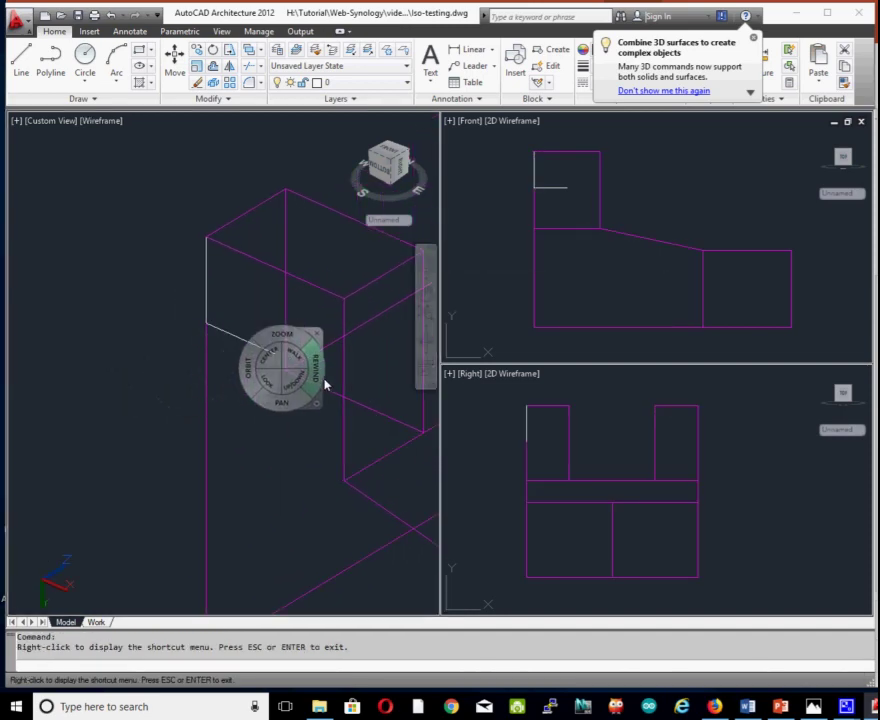
left_click(320, 338)
middle_click_drag(336, 387, 166, 385)
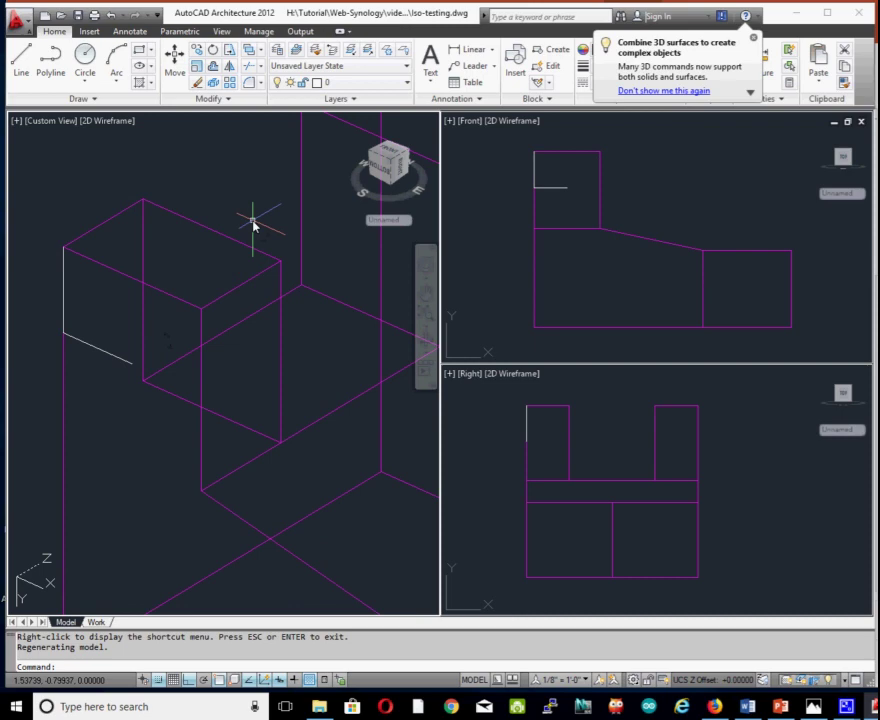
type("circle")
key("Return")
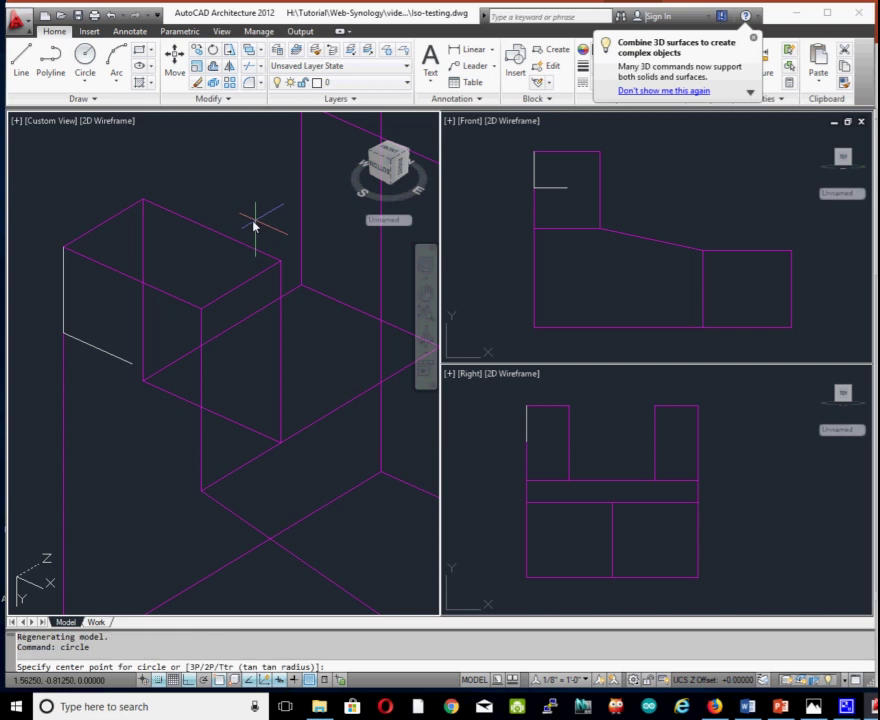
- Draw a 0.31-radius circle centred at the guide polyline's end, checking the reference hole size
left_click(131, 371)
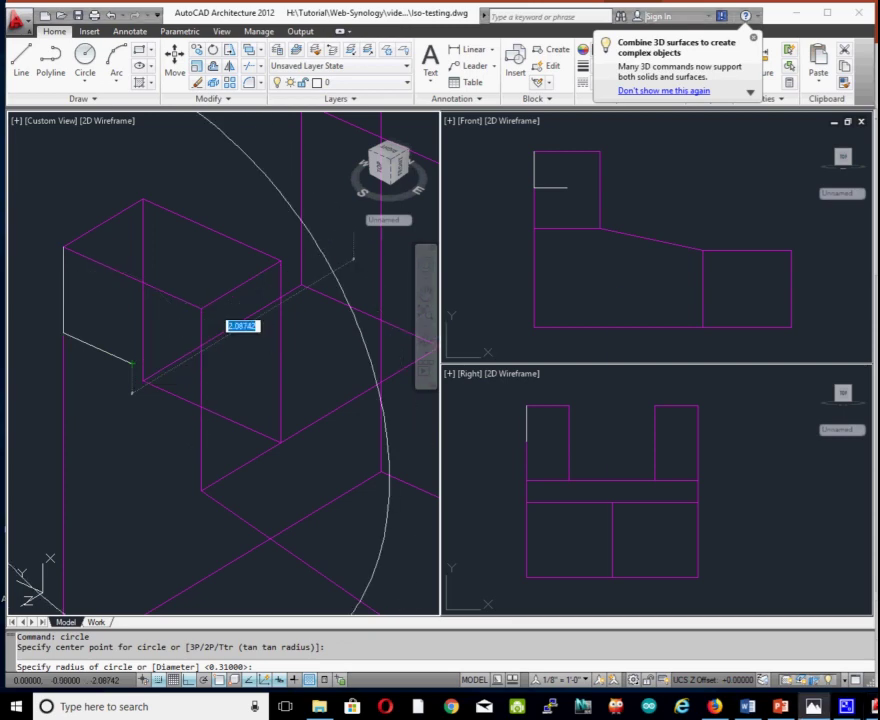
key("alt+Tab")
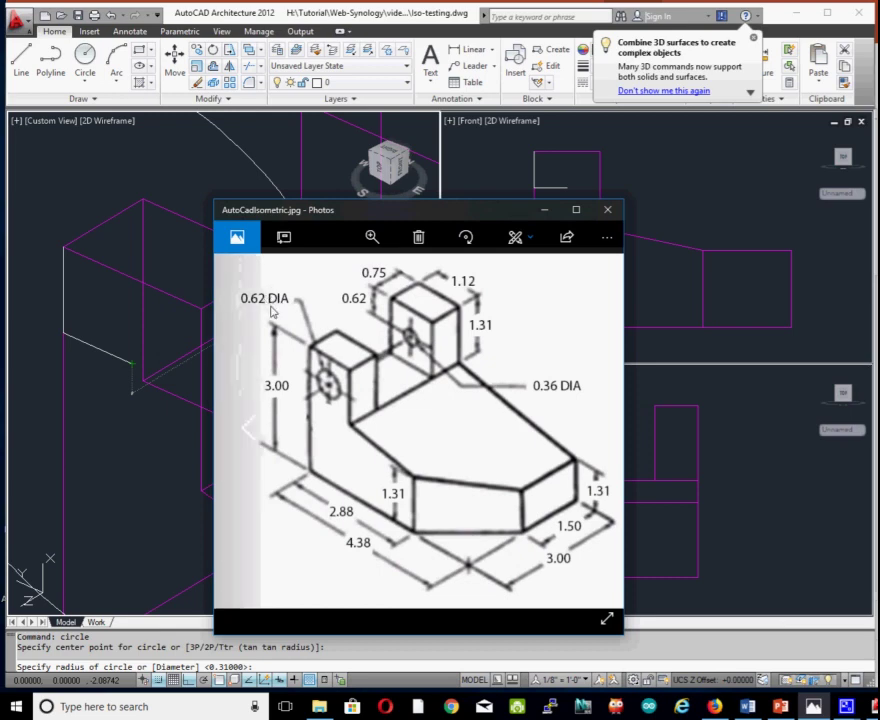
left_click_drag(450, 214, 878, 254)
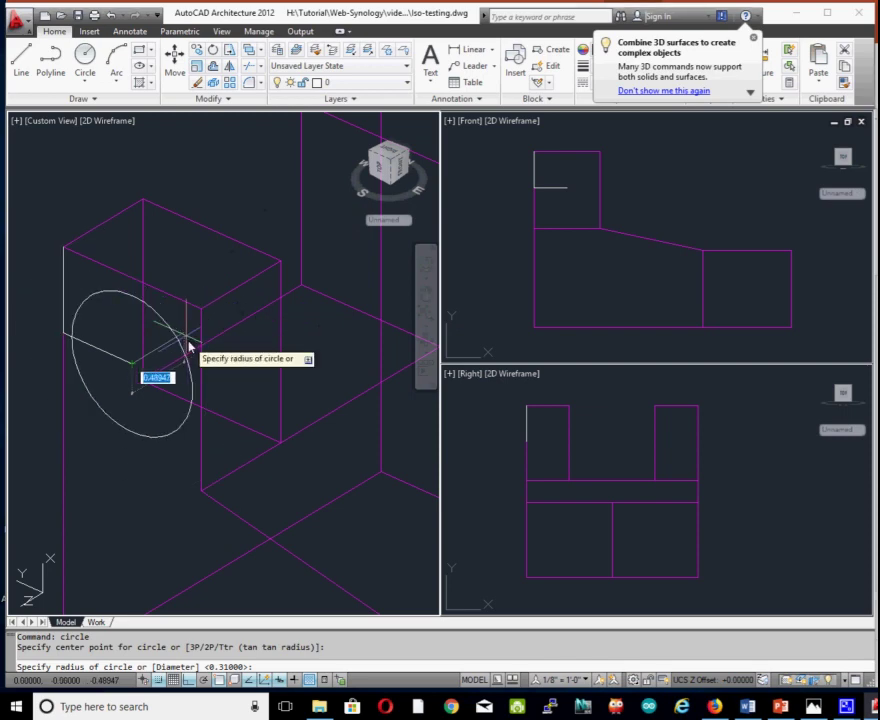
type("0")
key("Return")
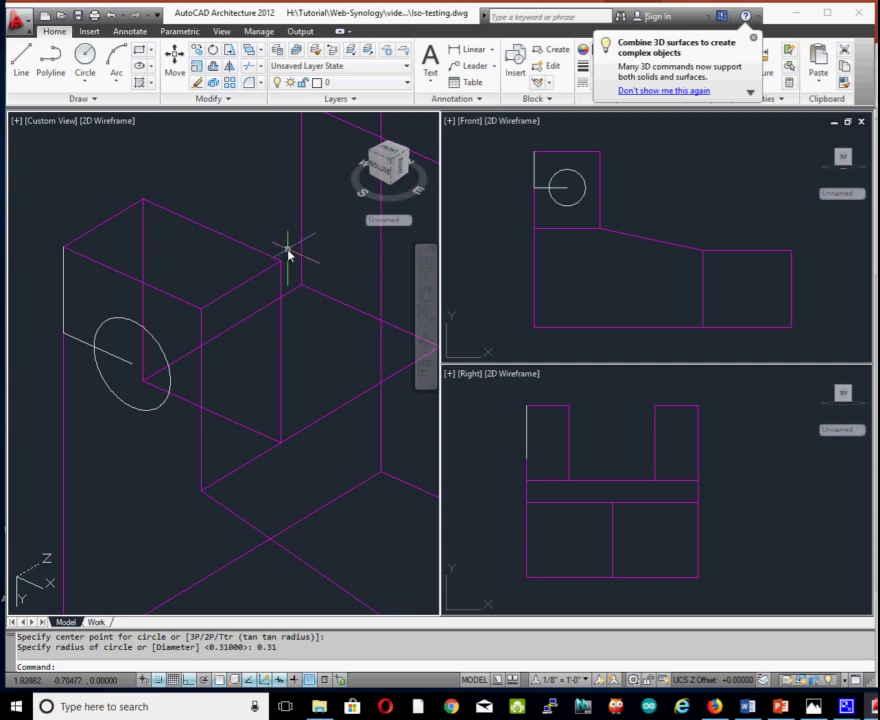
middle_click_drag(289, 251, 238, 305)
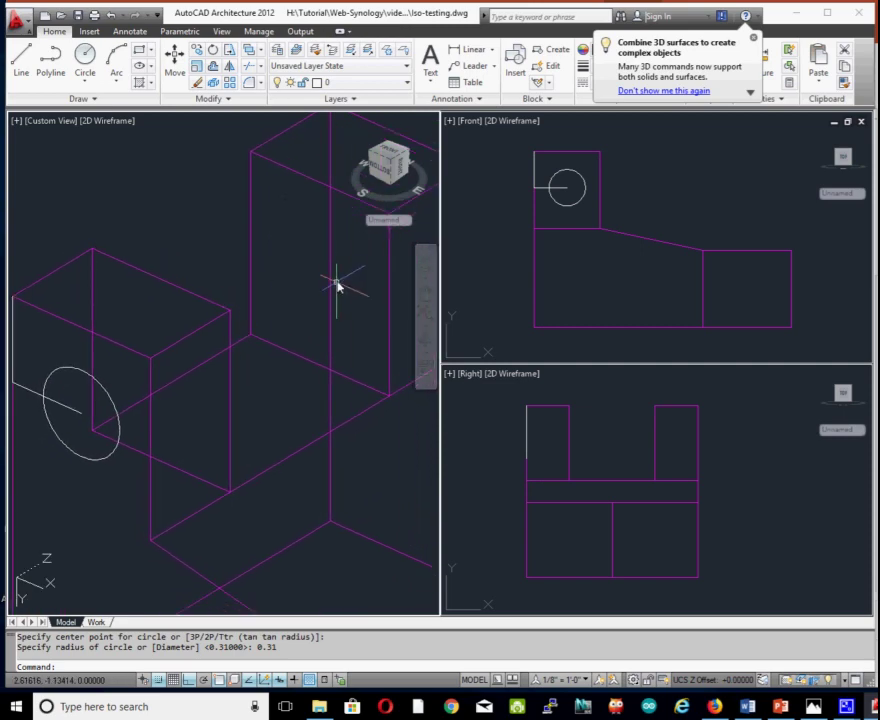
key("alt+Tab")
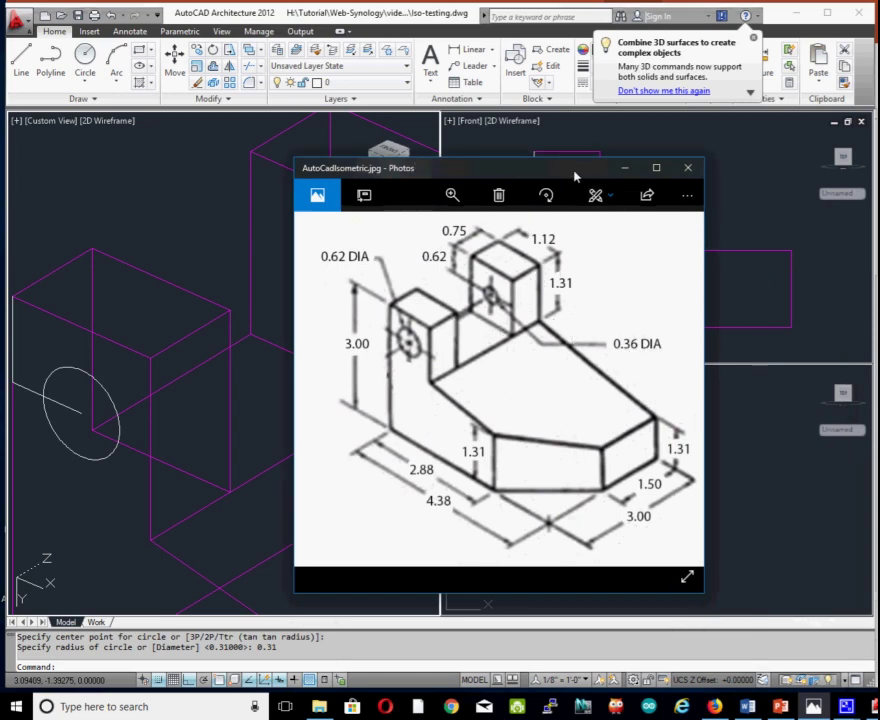
left_click_drag(575, 176, 513, 168)
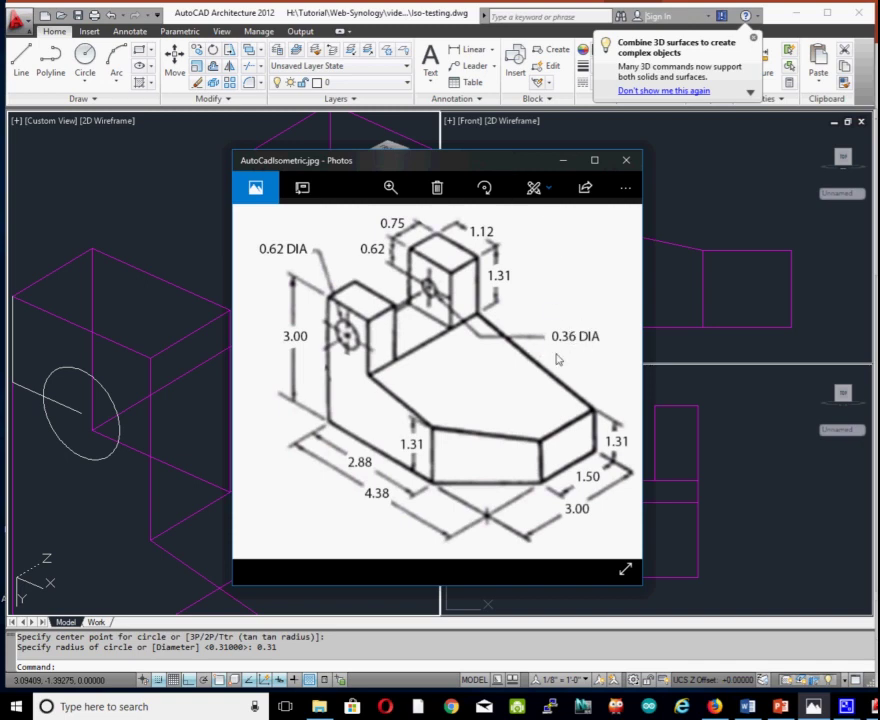
left_click(626, 160)
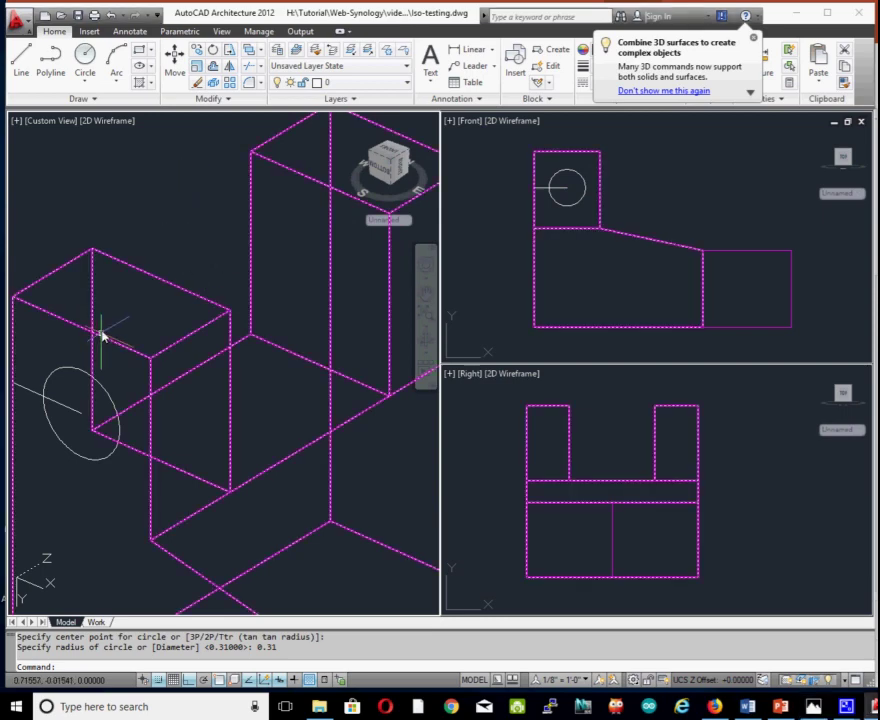
- Copy the L-shaped guide polyline from the left block's top corner to the tall block's top corner
mouse_move(206, 236)
middle_mouse_down()
mouse_move(248, 221)
mouse_move(232, 218)
middle_mouse_up()
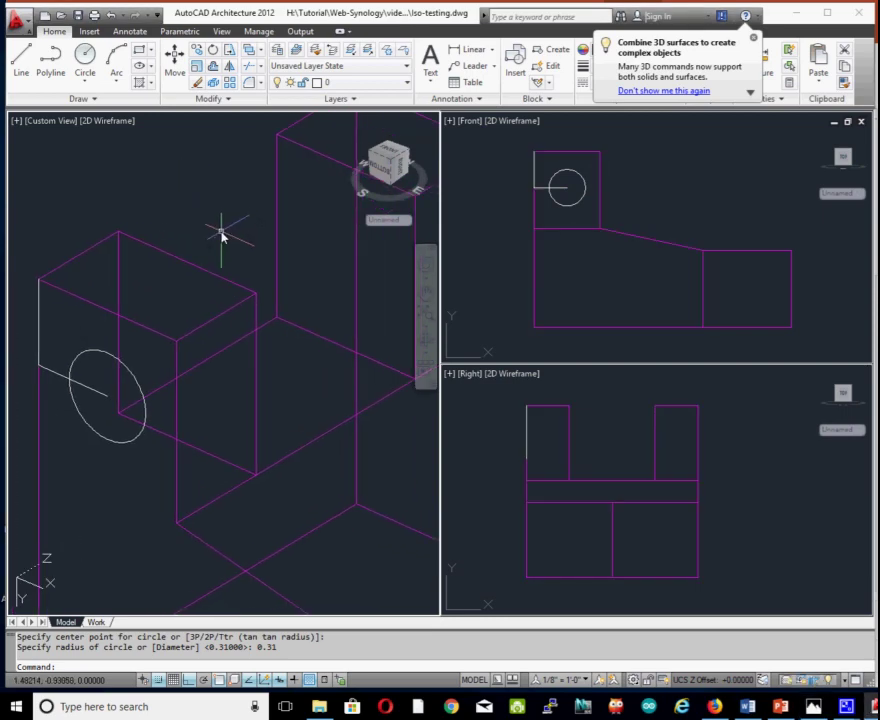
type("copy")
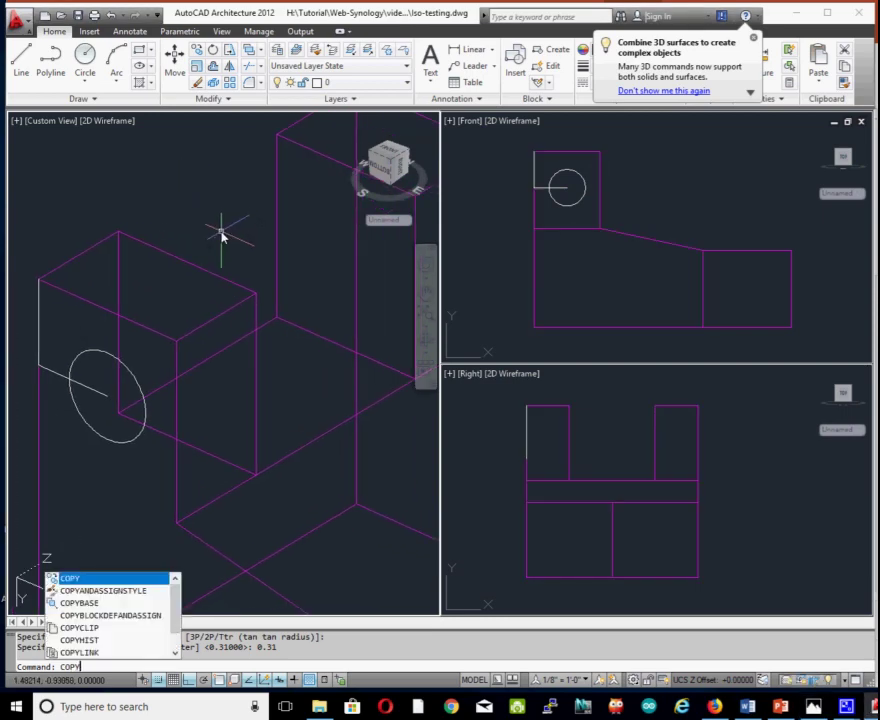
key("Return")
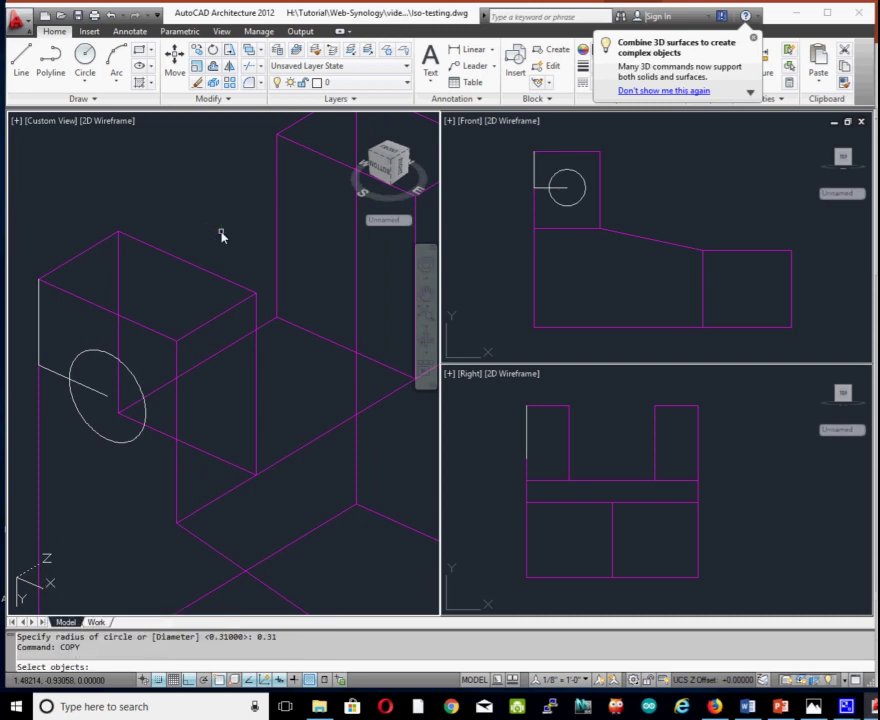
left_click(62, 382)
left_click(62, 382)
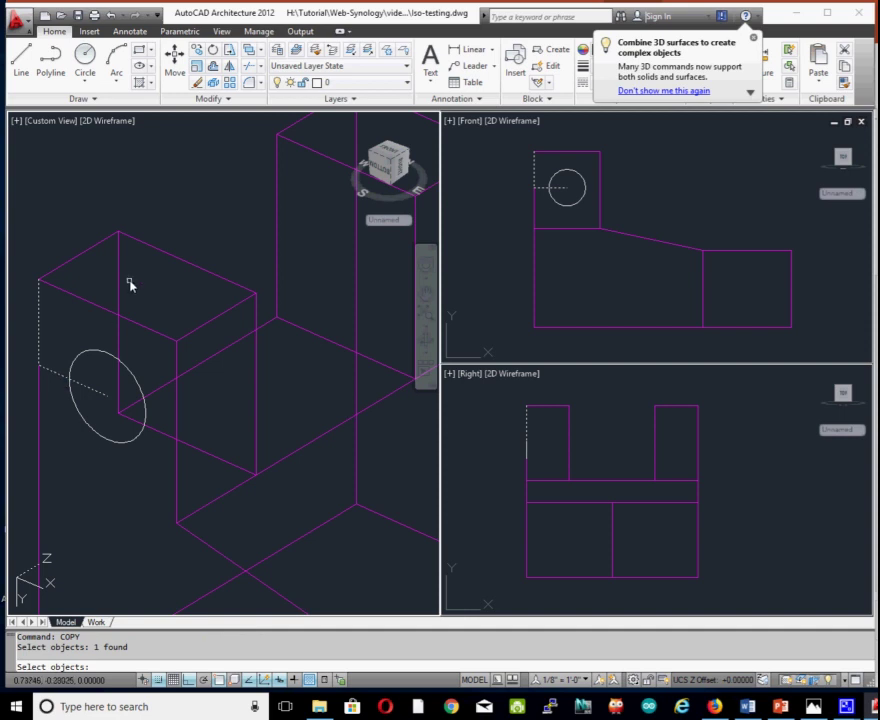
key("Return")
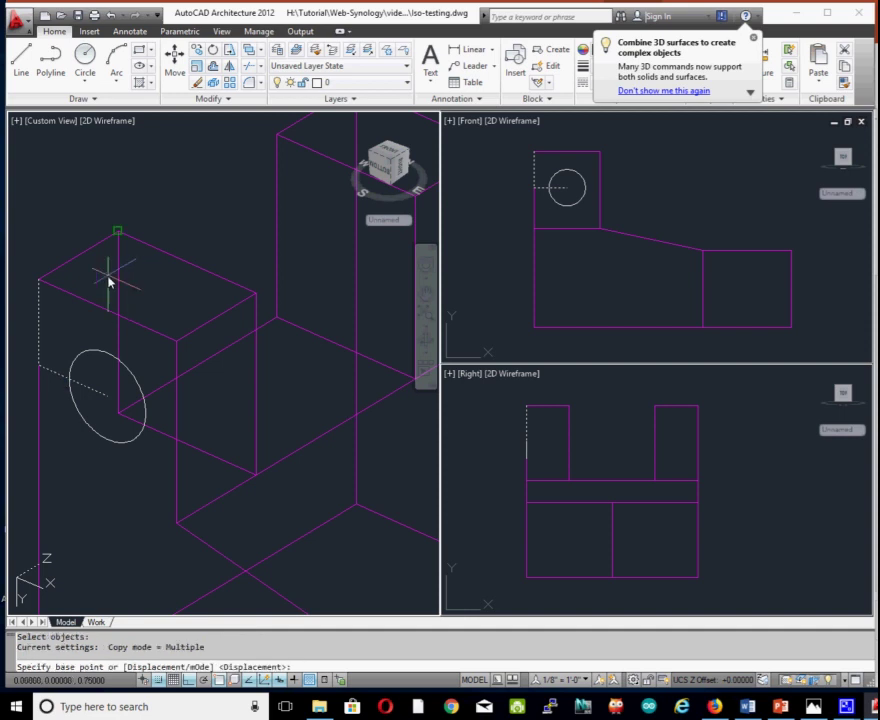
left_click(38, 280)
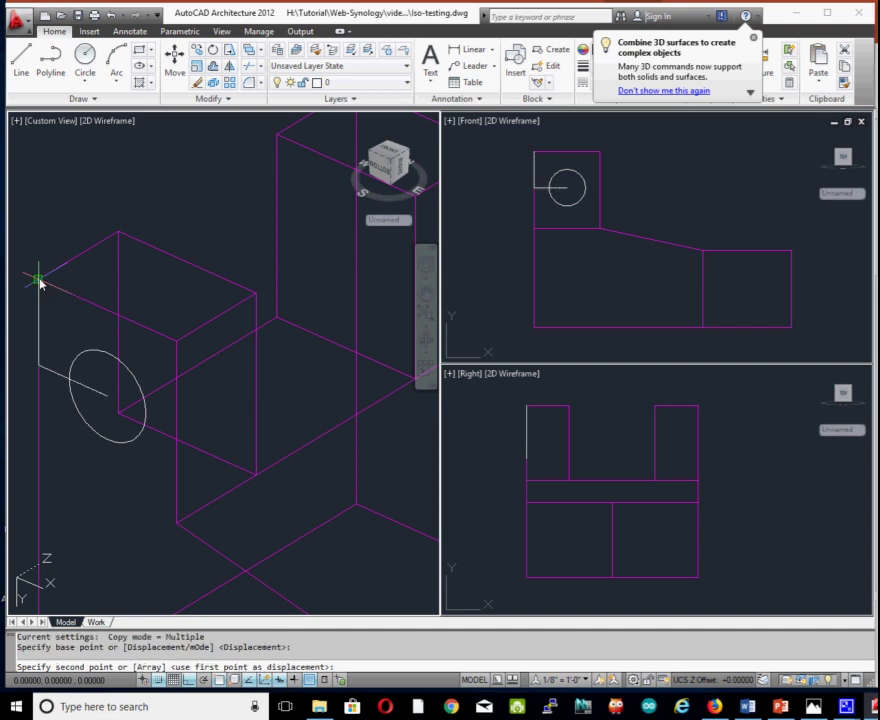
left_click(278, 134)
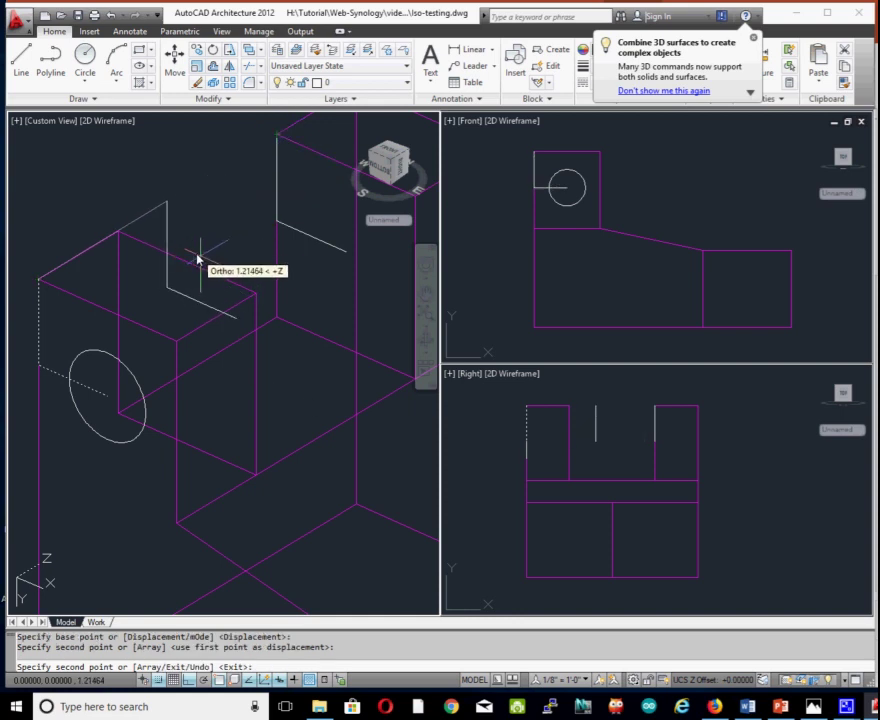
key("Escape")
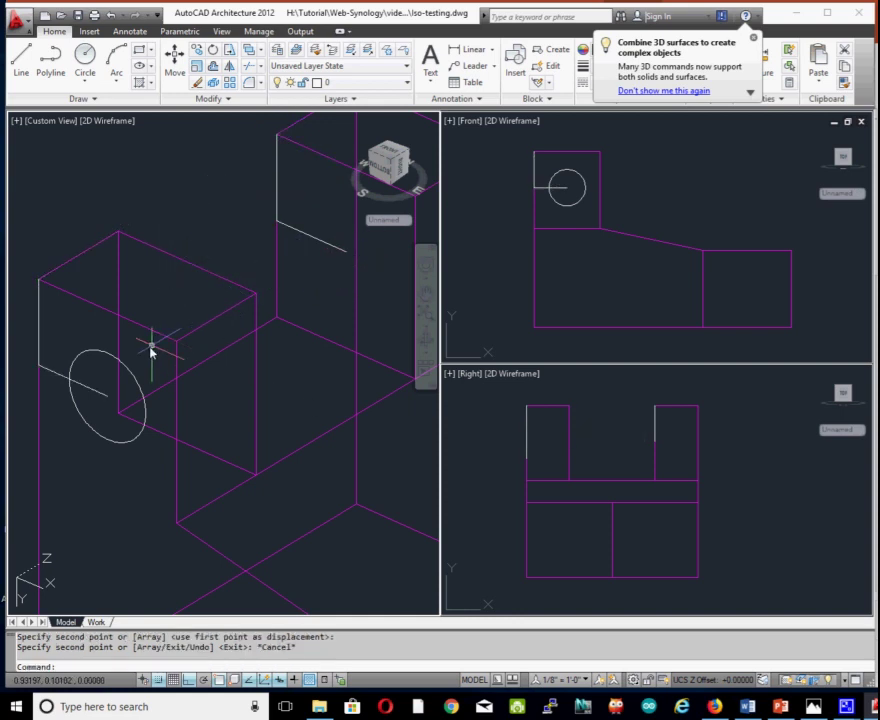
mouse_move(346, 289)
middle_mouse_down()
mouse_move(302, 314)
mouse_move(298, 304)
middle_mouse_up()
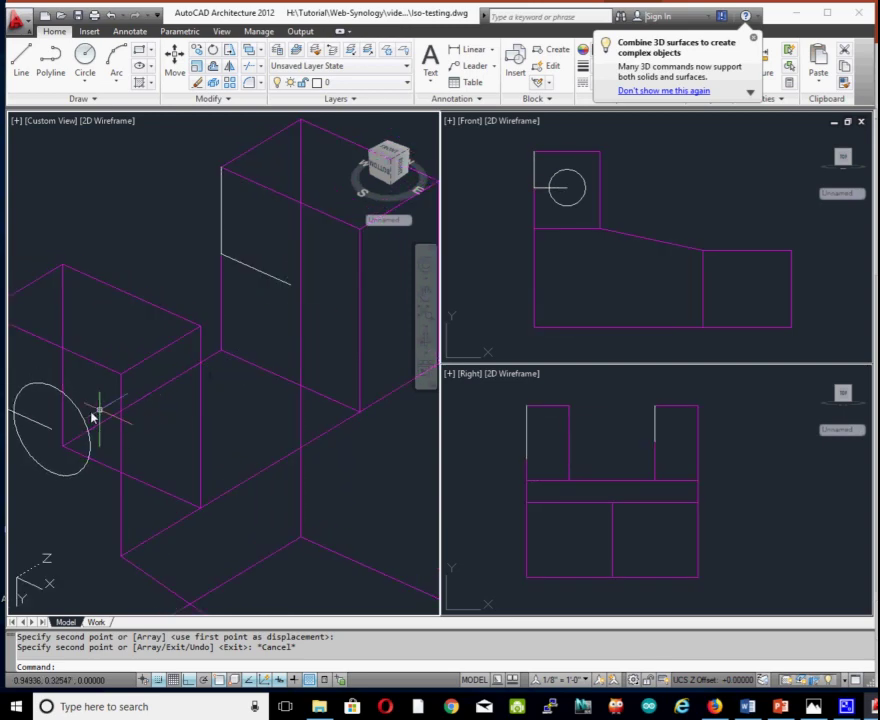
mouse_move(251, 349)
middle_mouse_down()
mouse_move(320, 322)
mouse_move(304, 326)
middle_mouse_up()
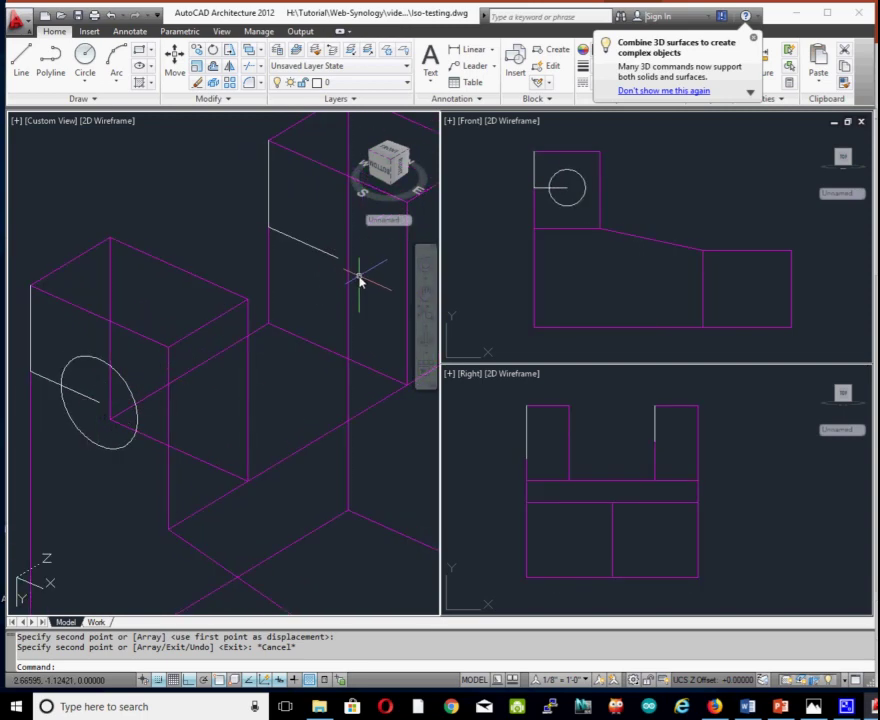
middle_click_drag(360, 282, 281, 304)
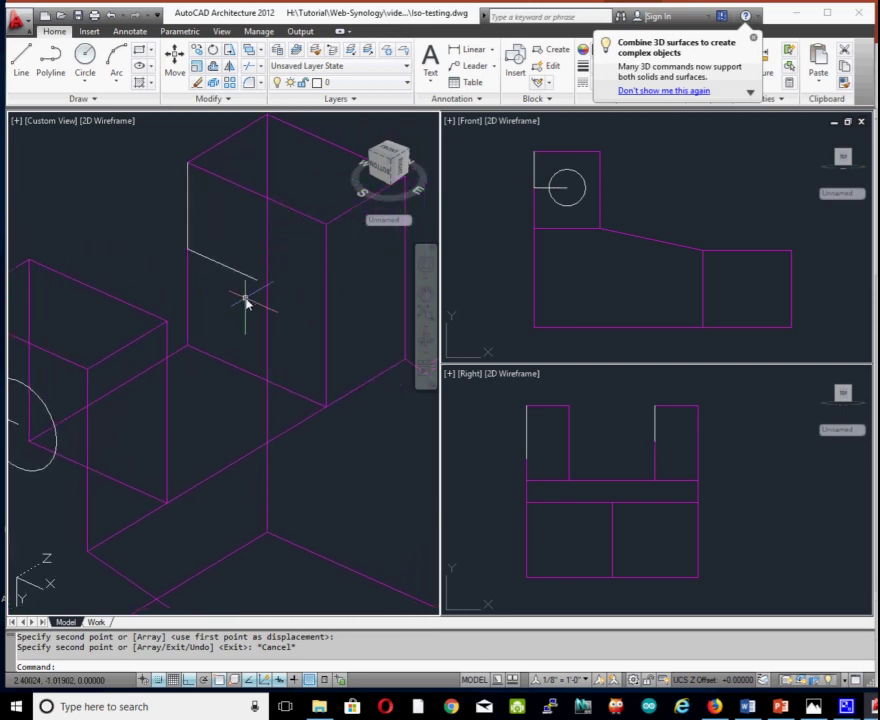
middle_click_drag(246, 302, 268, 302)
type("ucs")
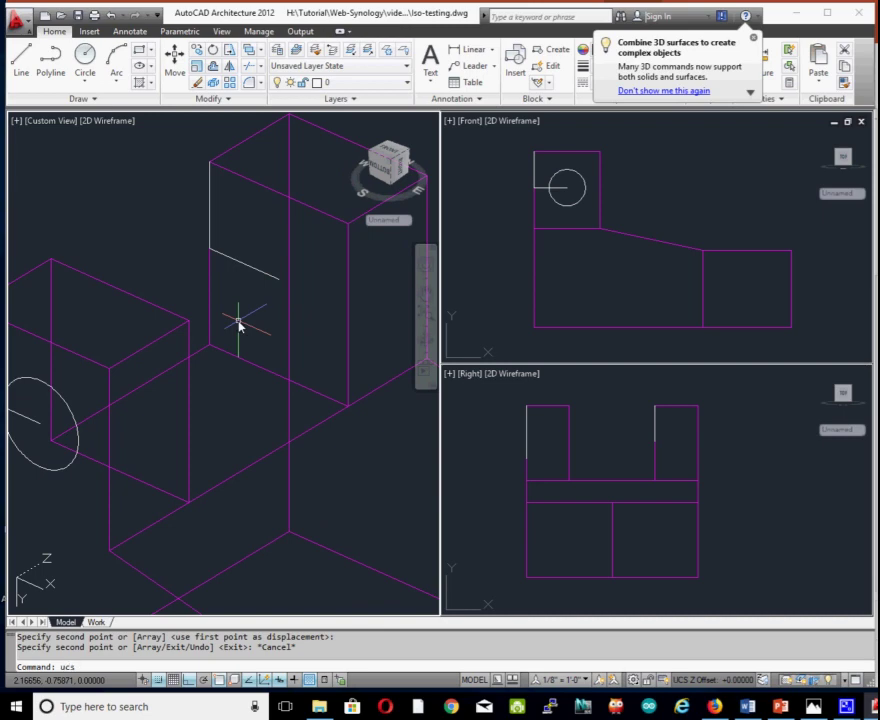
- Set a new UCS with origin at the tall block's top corner and X along its top edge
key("Return")
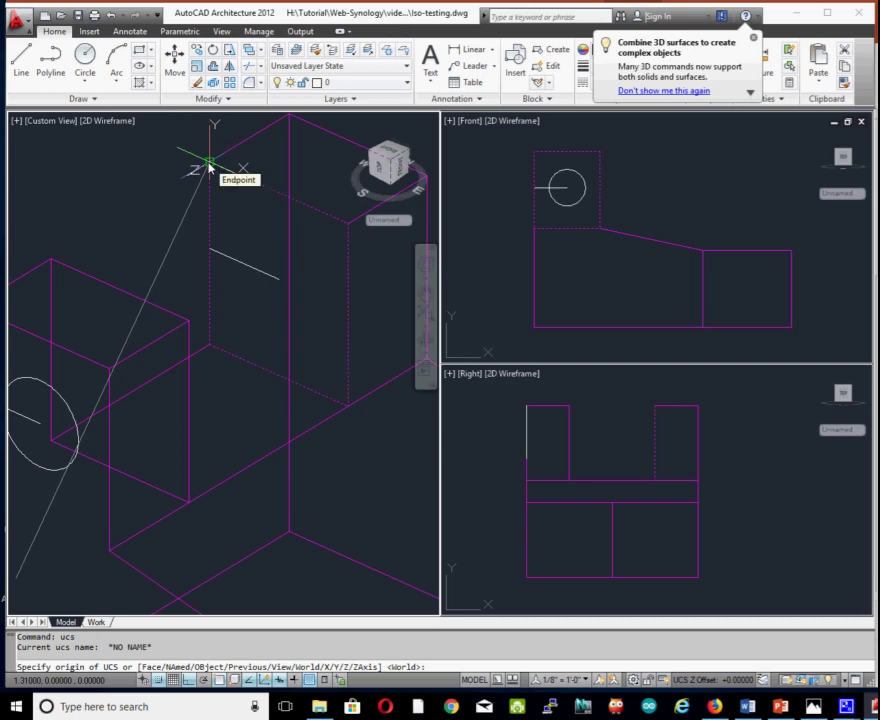
left_click(209, 168)
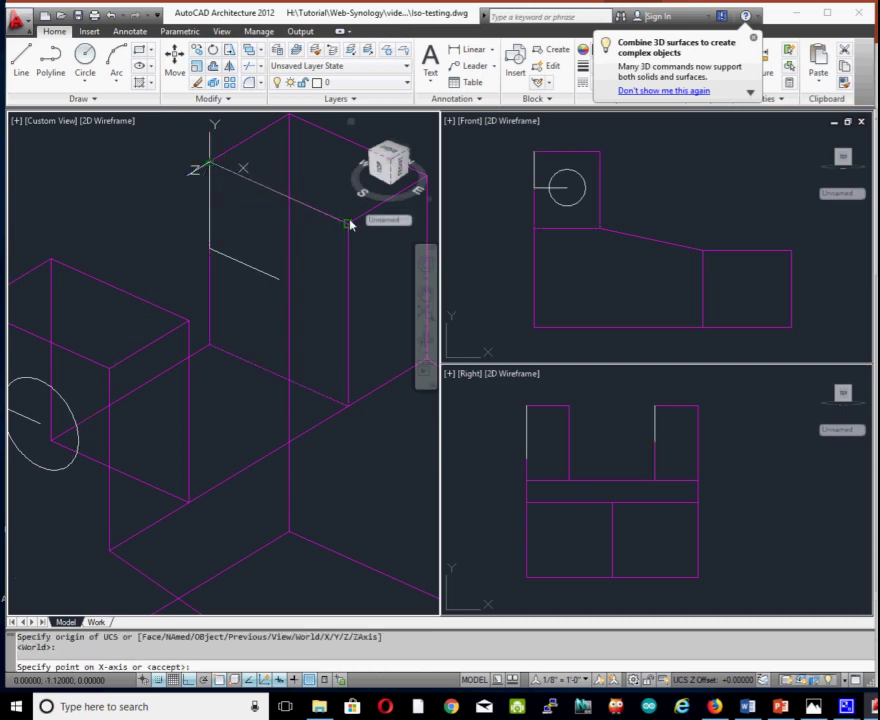
left_click(395, 220)
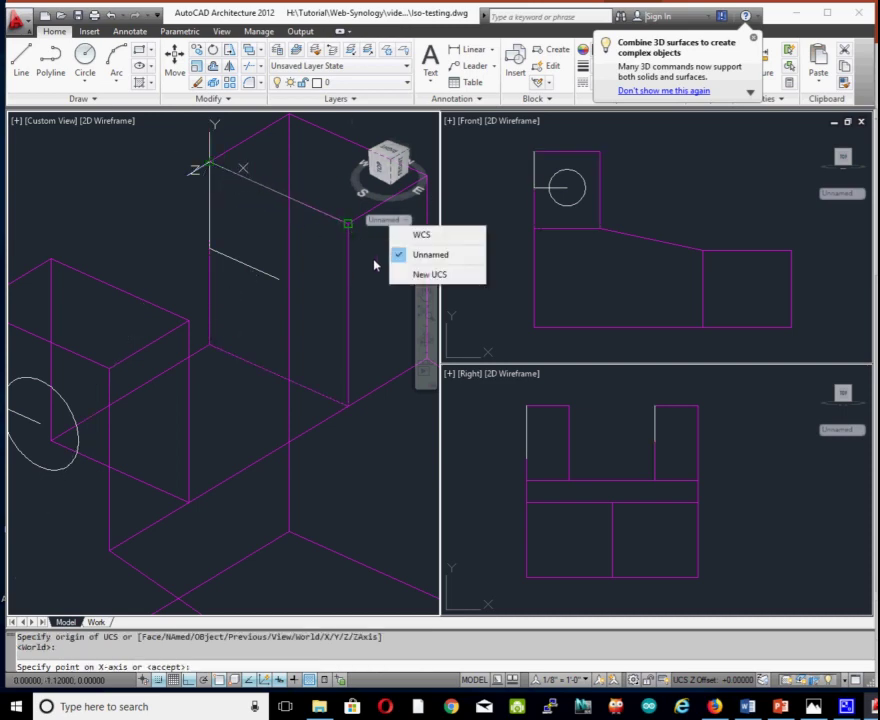
left_click(350, 240)
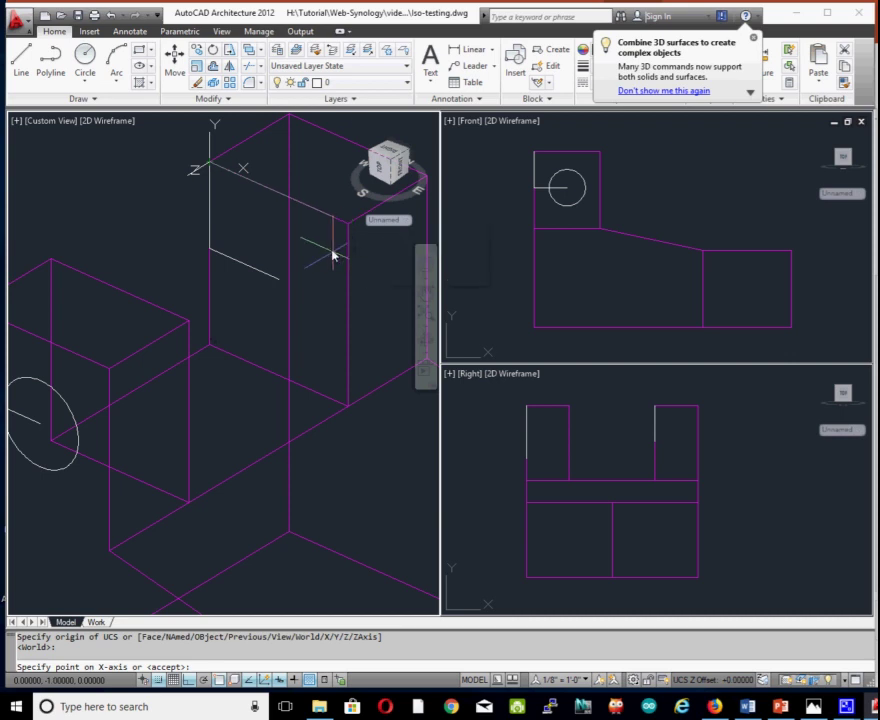
left_click(372, 263)
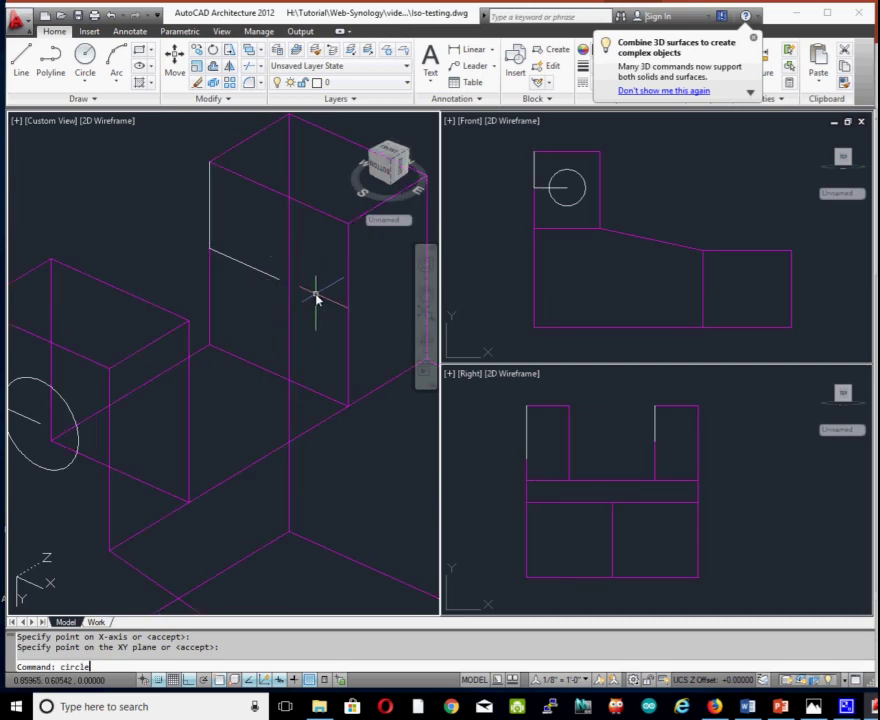
- Start a circle centred at the copied guide line's end with radius 0.18
key("Return")
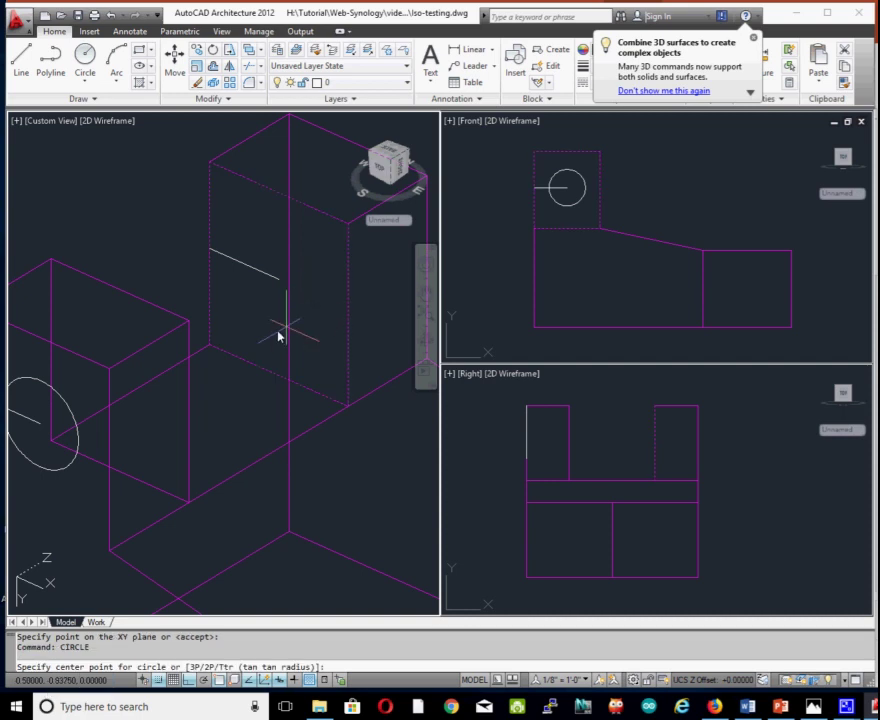
left_click(279, 279)
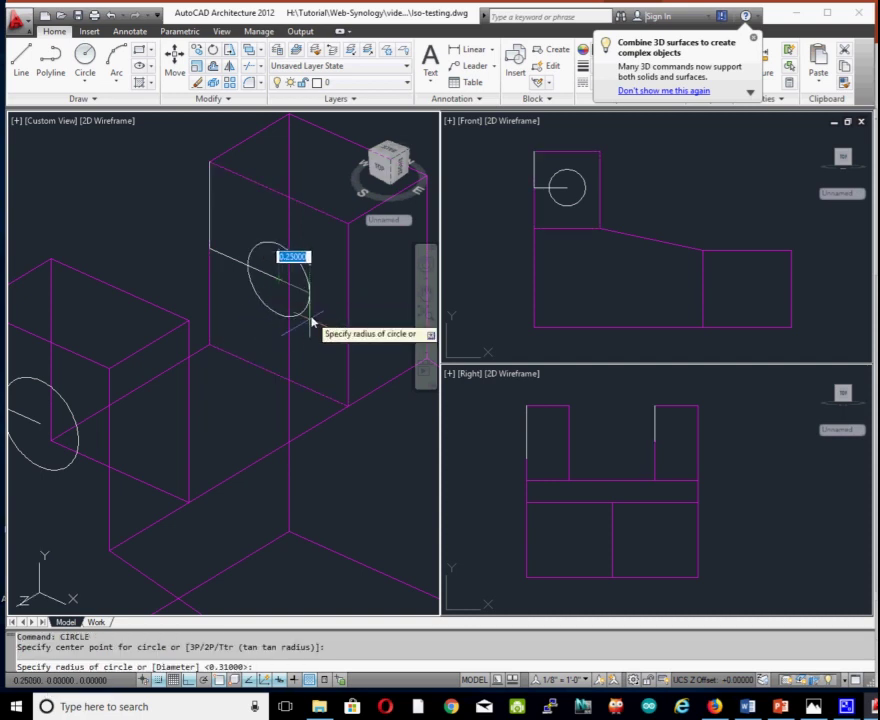
type("0")
- Complete the 0.18-radius circle and erase both L-shaped guide polylines
key("Return")
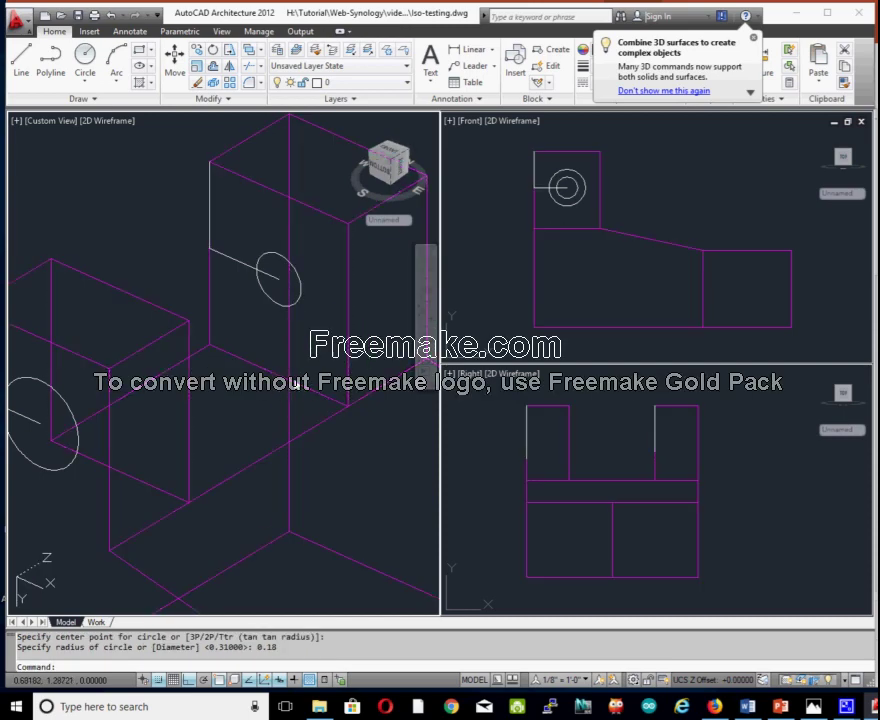
middle_click_drag(165, 420, 255, 405)
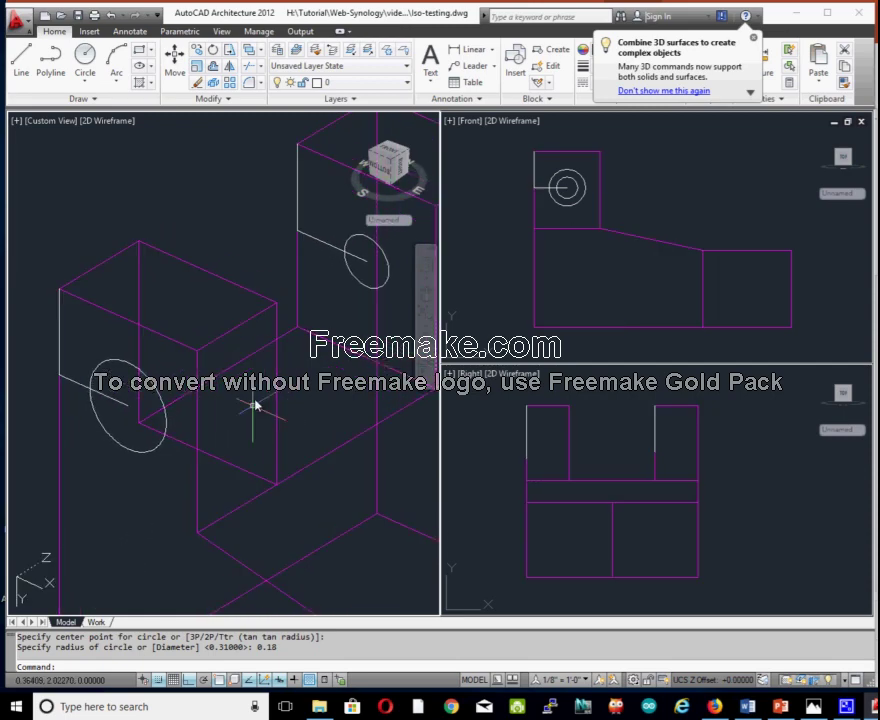
left_click(323, 248)
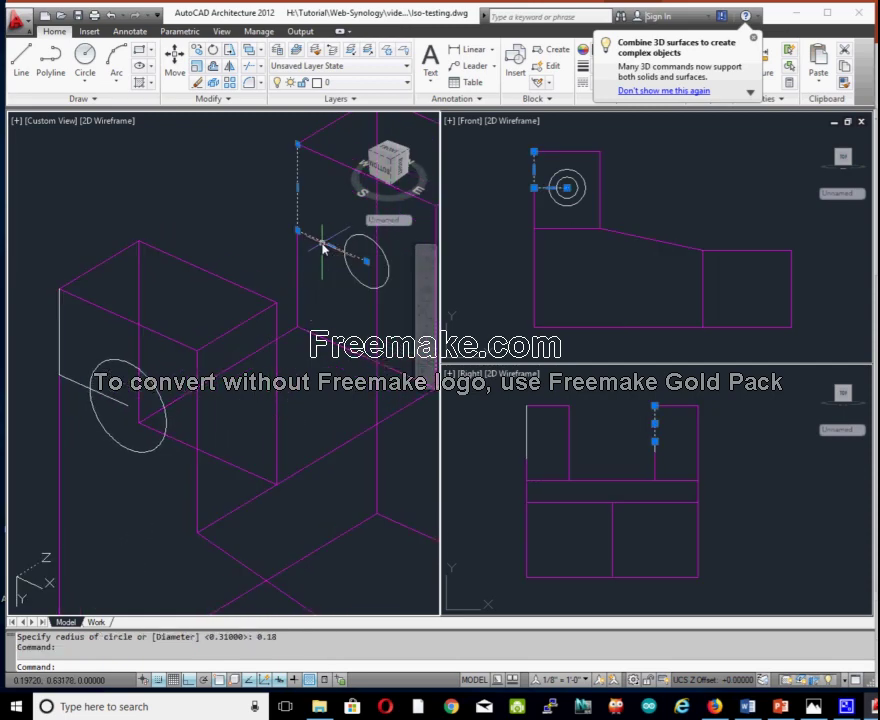
key("Delete")
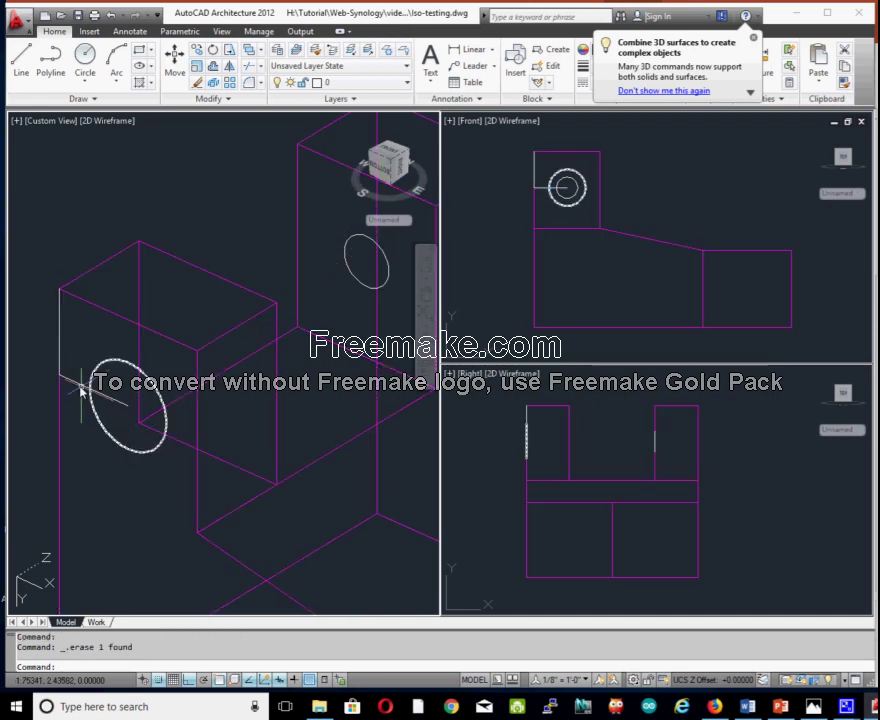
left_click(77, 385)
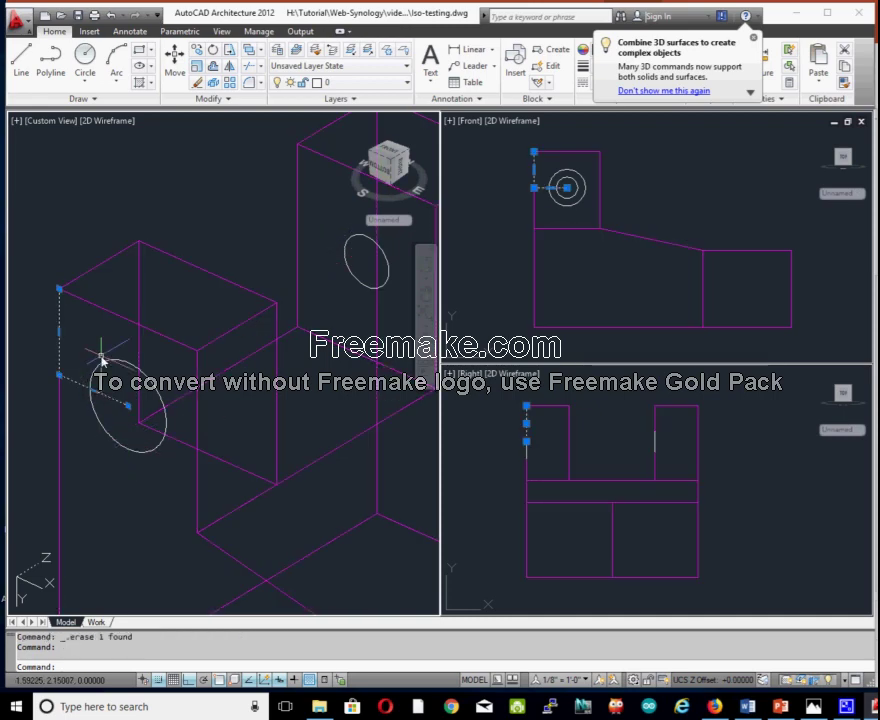
key("Escape")
mouse_move(275, 386)
middle_mouse_down()
mouse_move(275, 343)
mouse_move(265, 357)
middle_mouse_up()
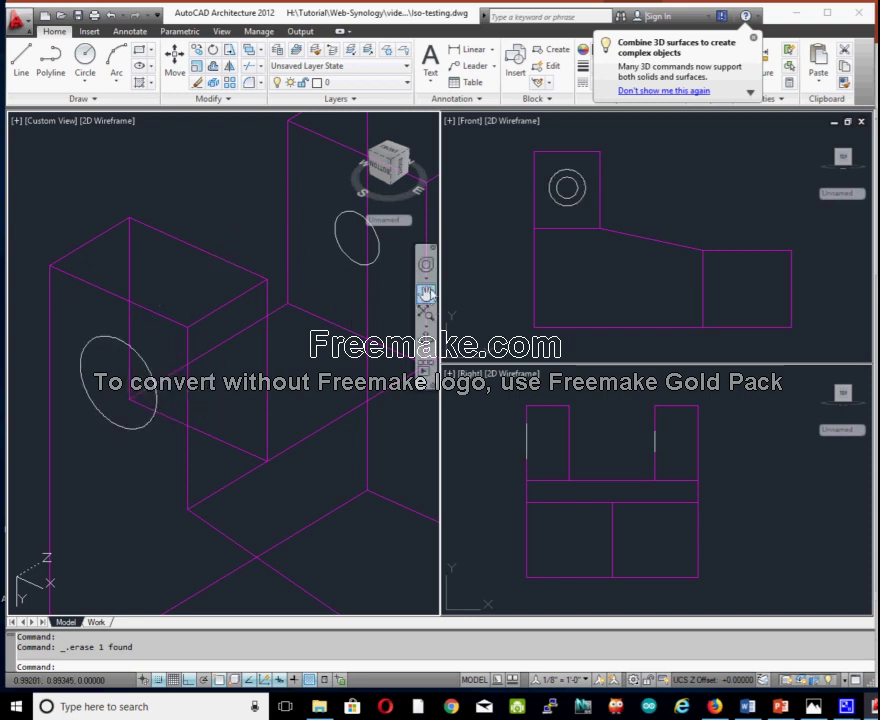
- Zoom out and orbit to show the whole magenta bracket with both hole circles
left_click(426, 265)
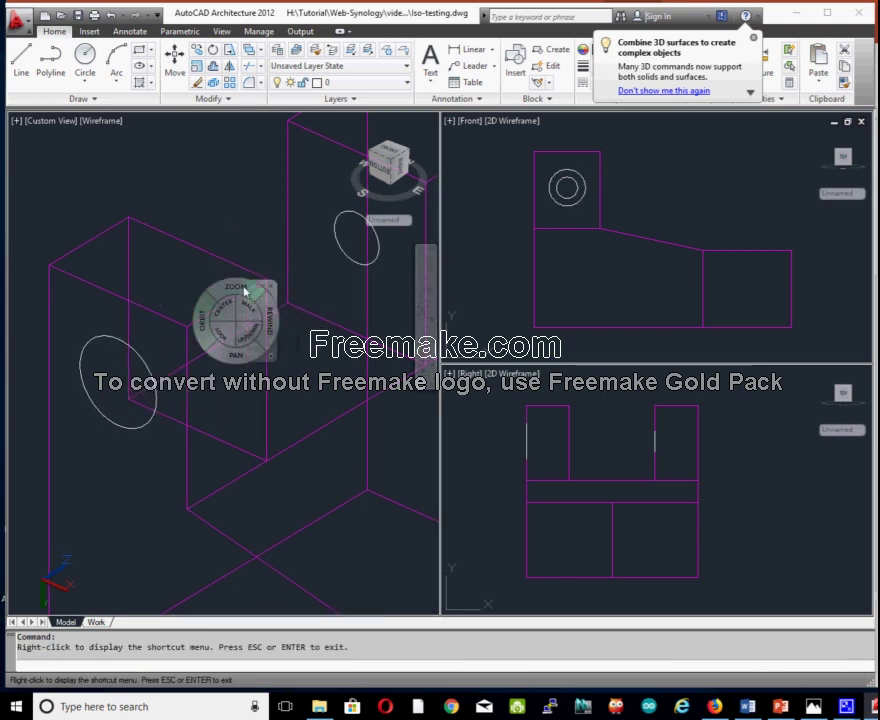
left_click_drag(243, 291, 250, 305)
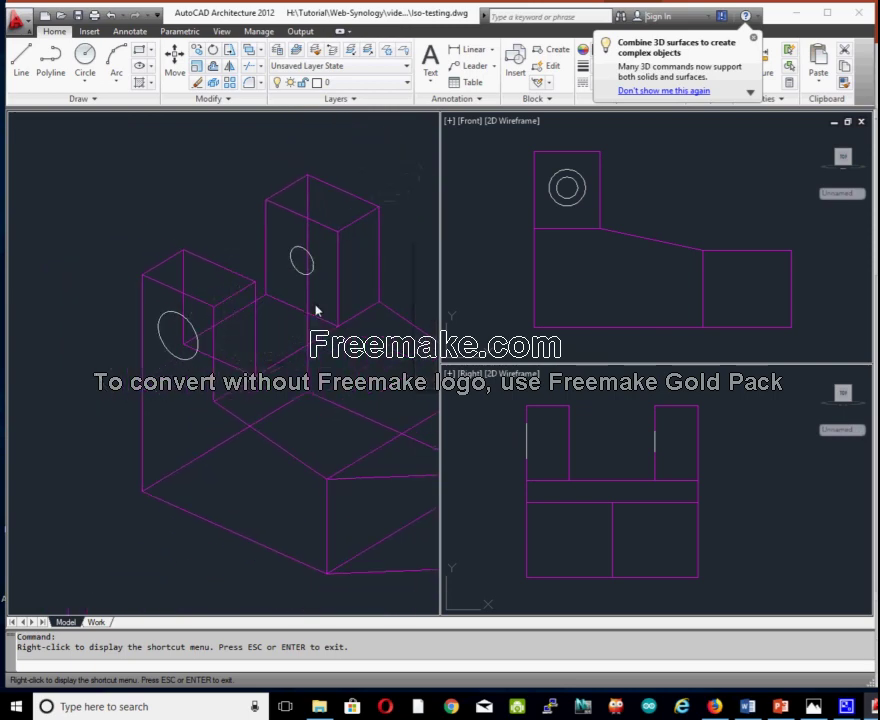
left_click_drag(316, 311, 261, 350)
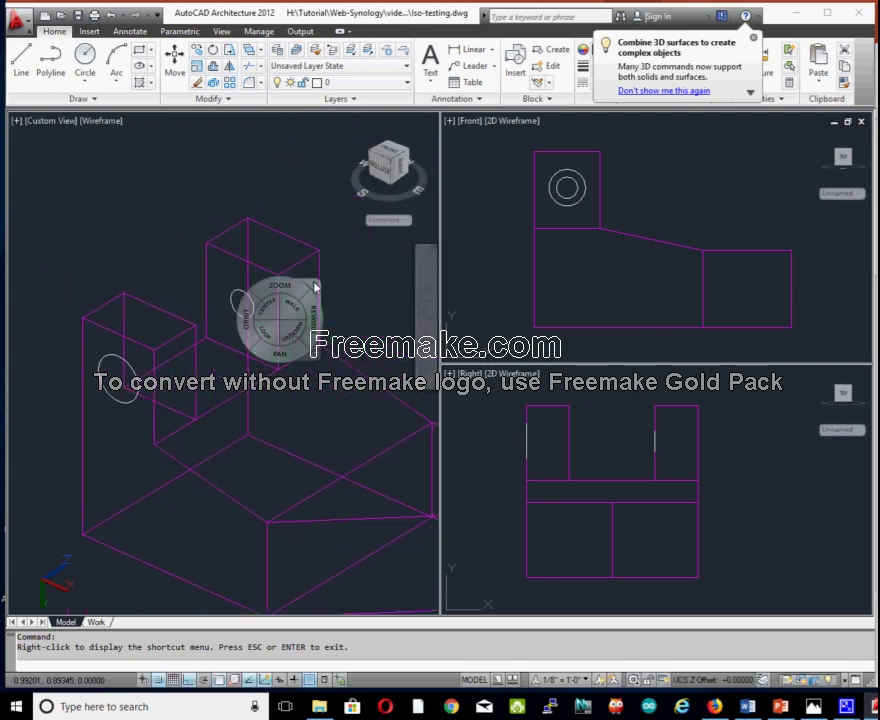
left_click(316, 289)
type("extru")
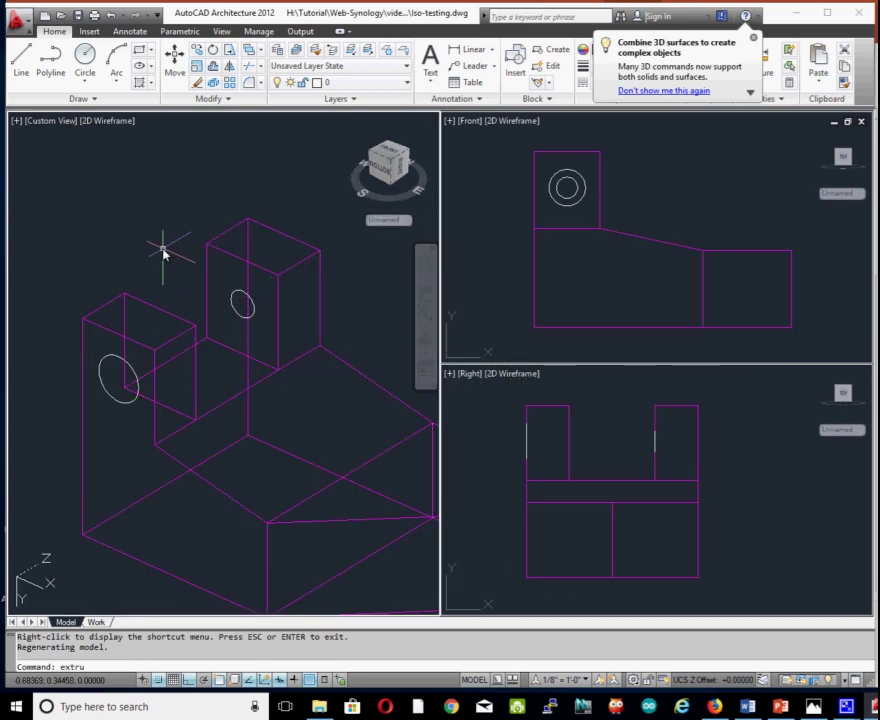
- Extrude the left block's hole circle by 1
type("de")
key("Return")
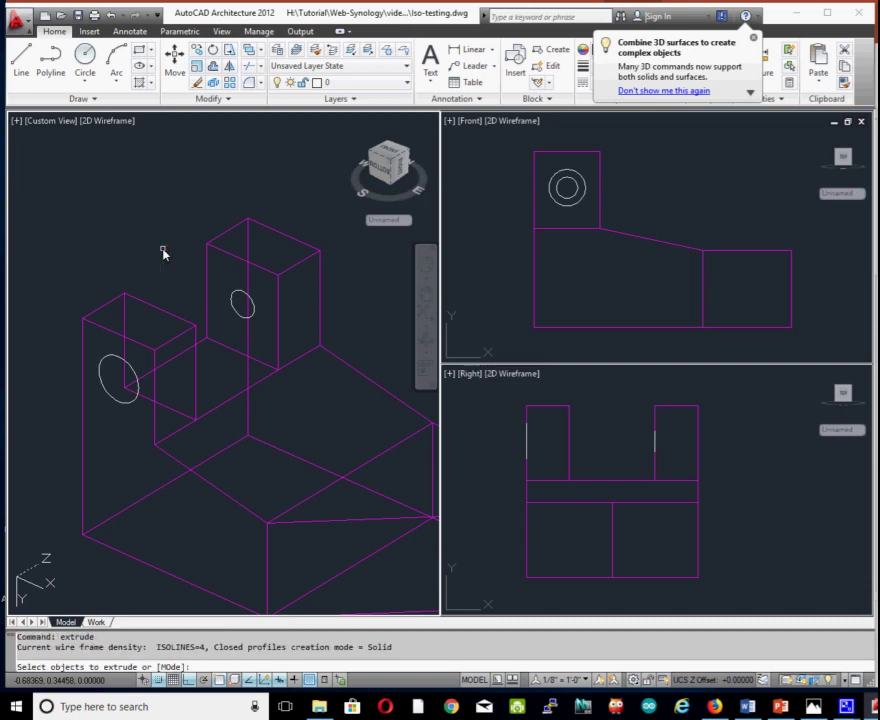
left_click(131, 372)
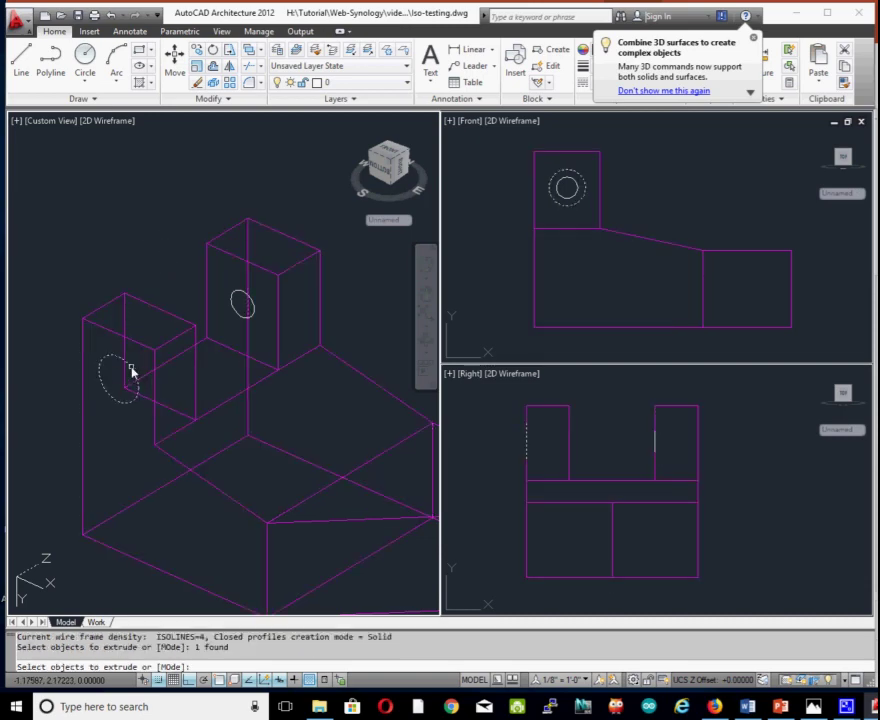
key("Return")
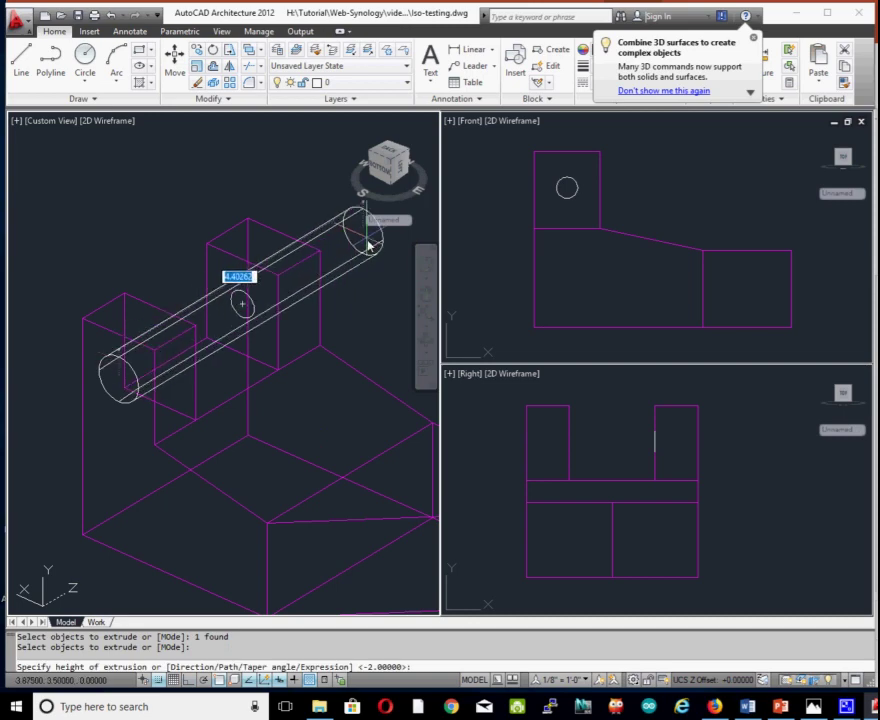
type("1")
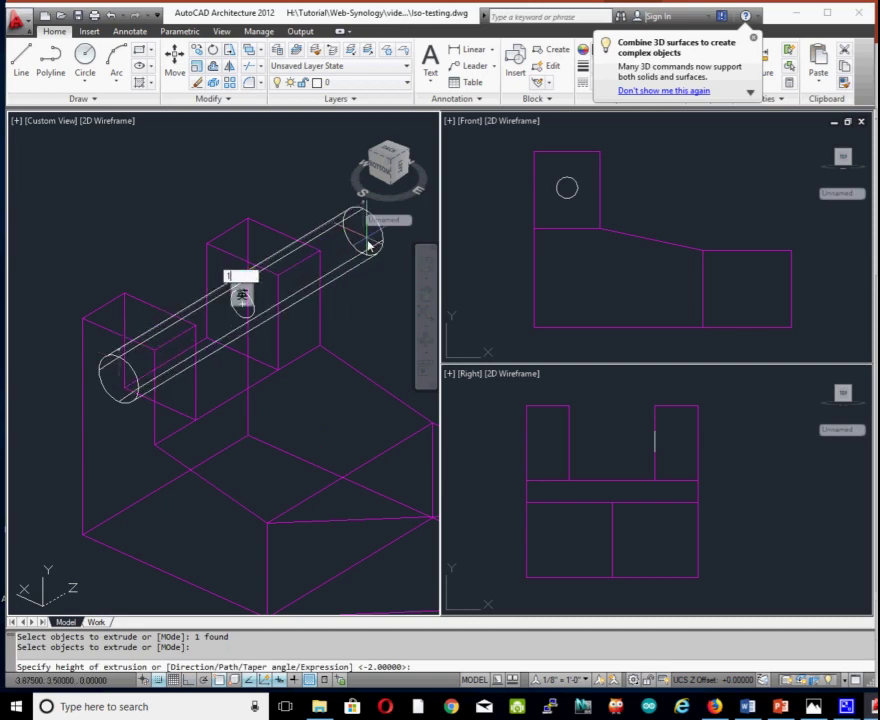
key("Return")
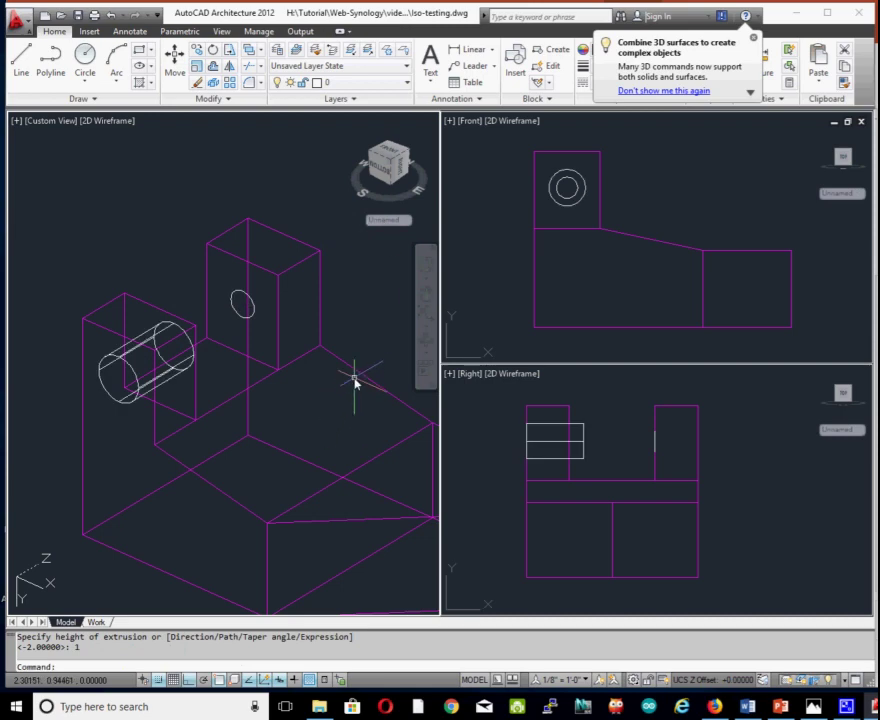
- Extrude the small circle on the right upright block by 1
mouse_move(346, 405)
middle_mouse_down("shift")
mouse_move(259, 412)
mouse_move(313, 392)
middle_mouse_up("shift")
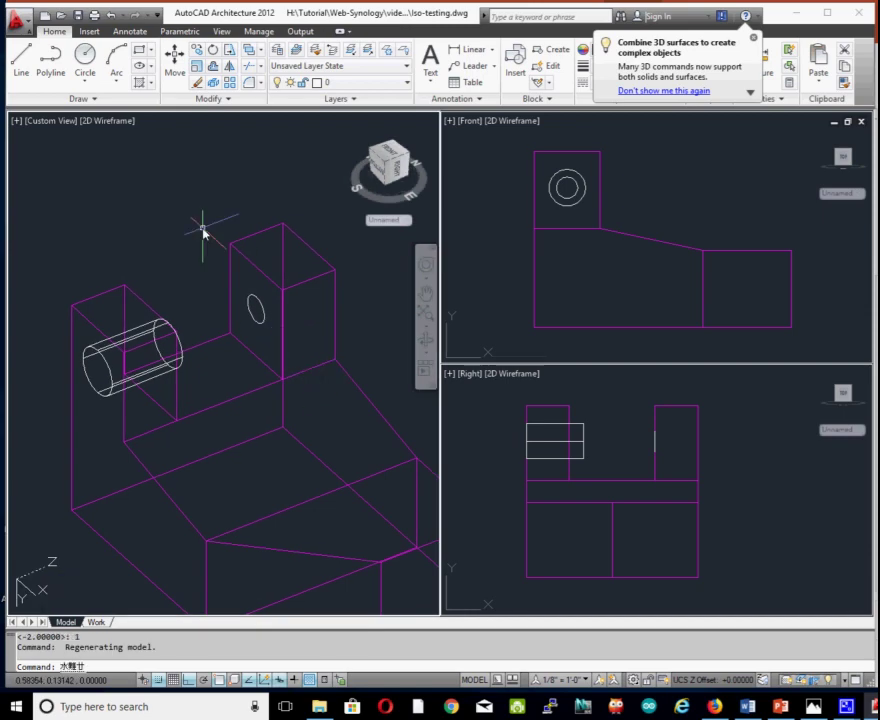
key("Escape")
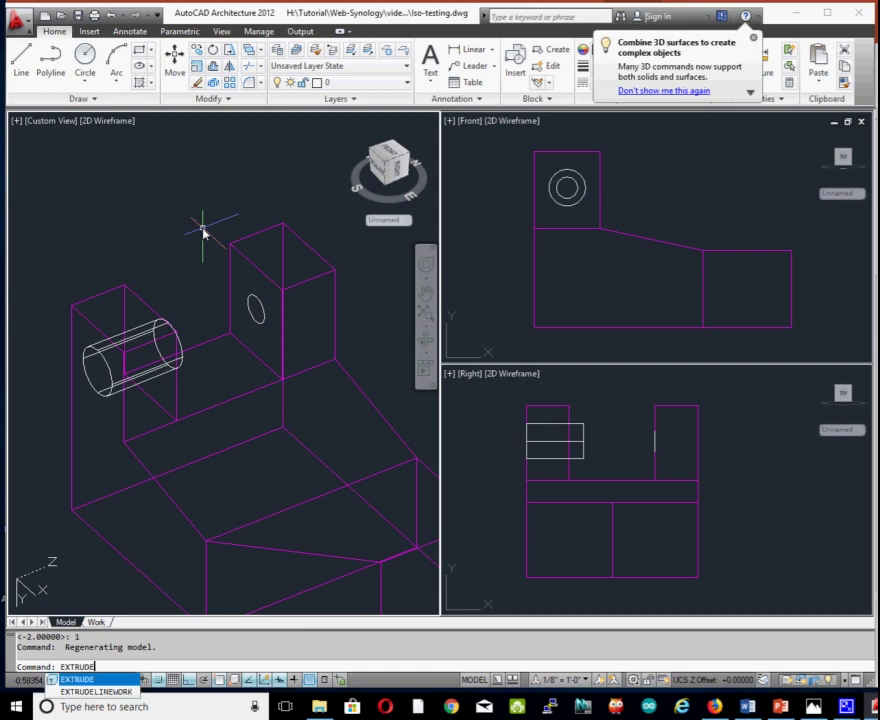
key("Return")
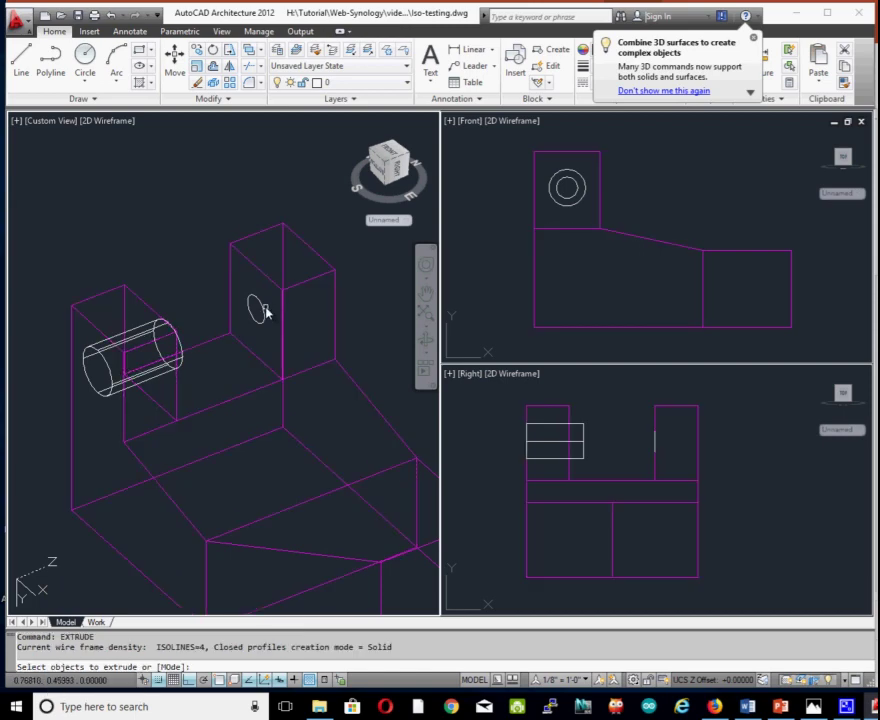
left_click(259, 311)
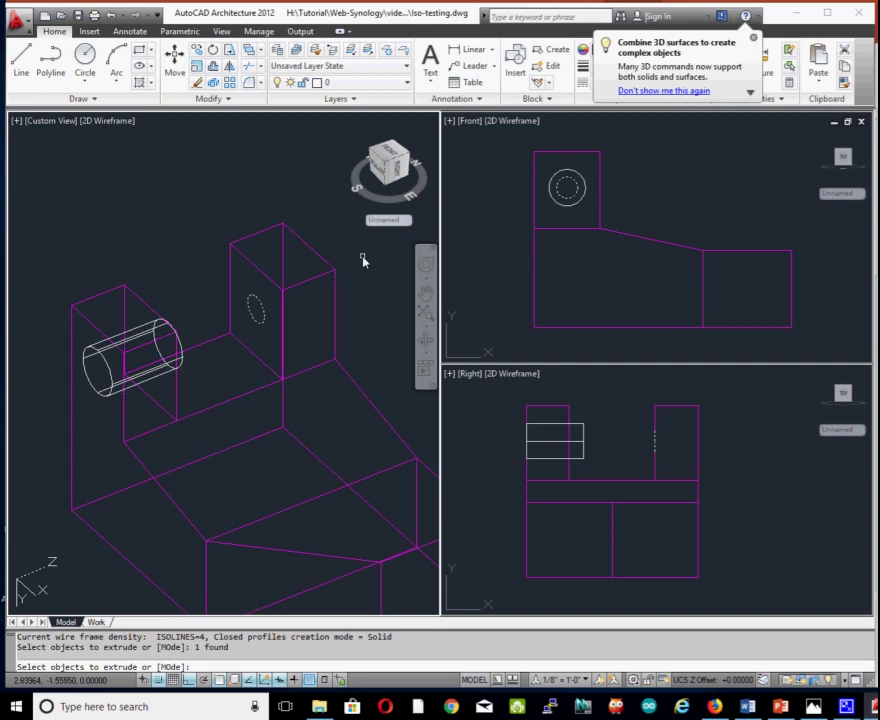
key("Return")
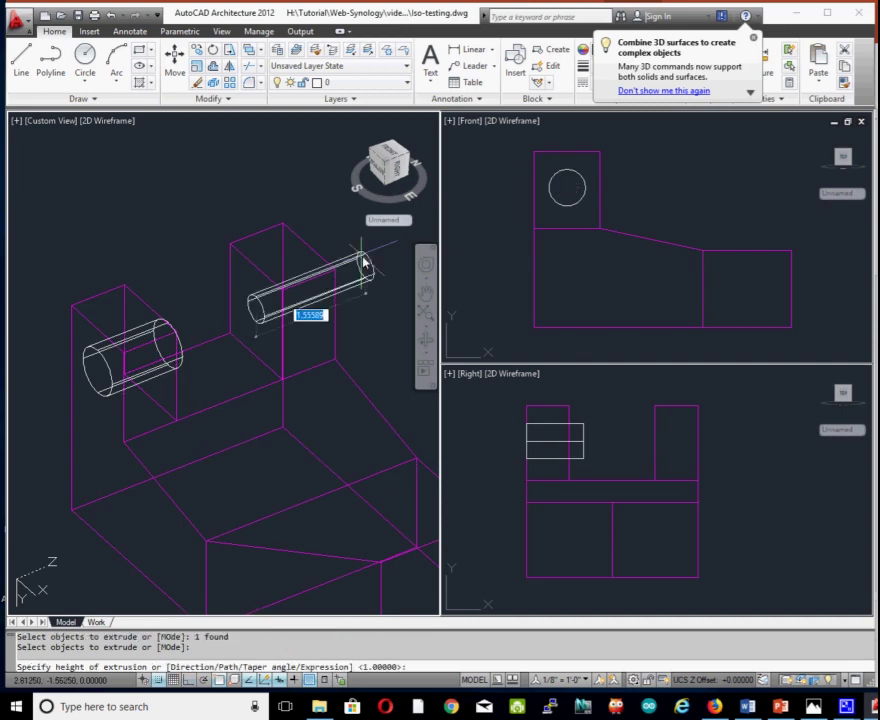
type("1")
key("Return")
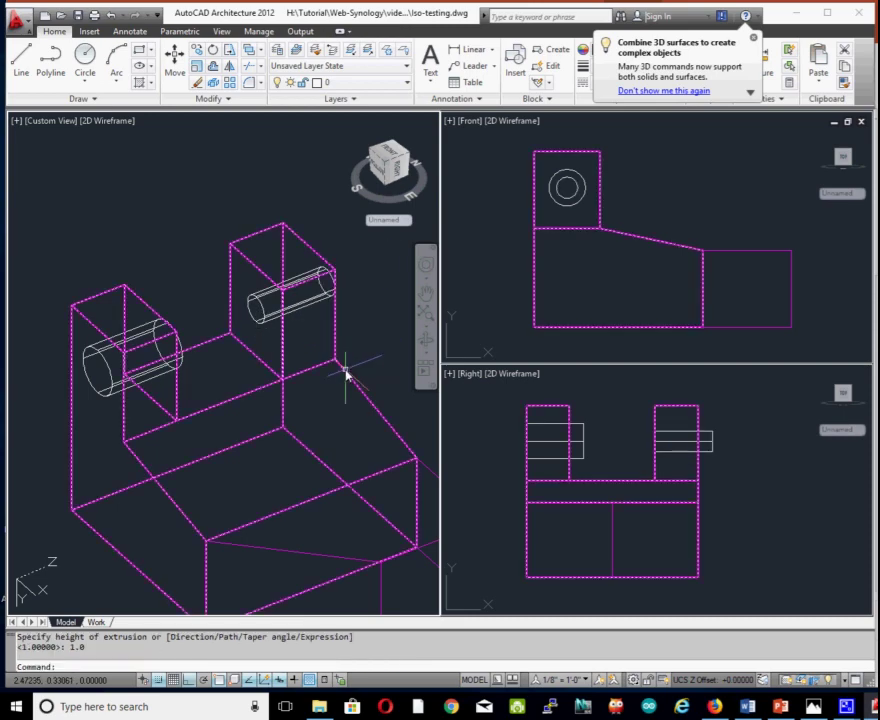
middle_click_drag(345, 373, 362, 369, "shift")
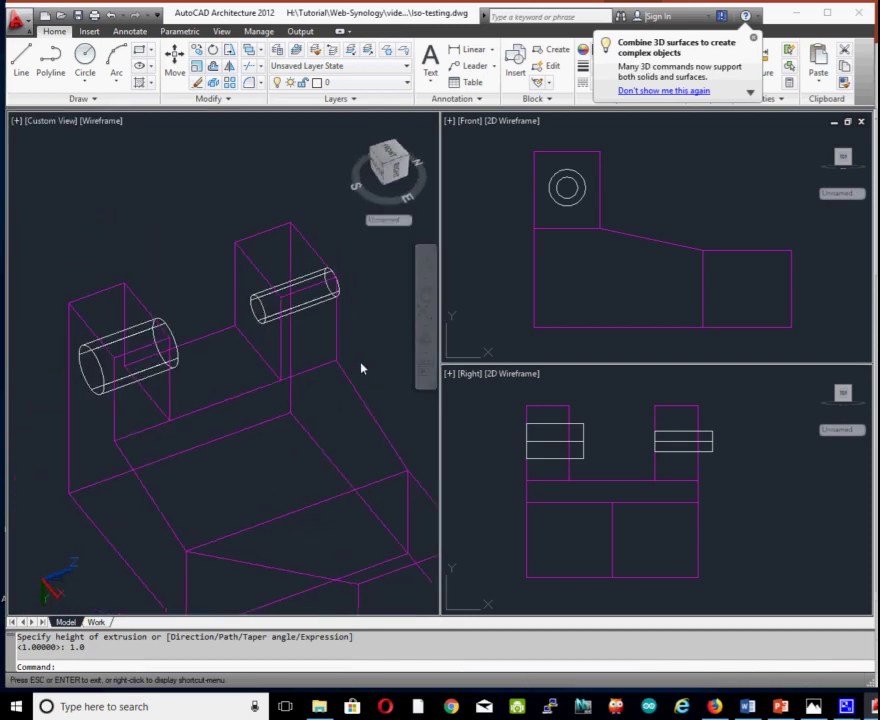
middle_click_drag(365, 355, 313, 310, "shift")
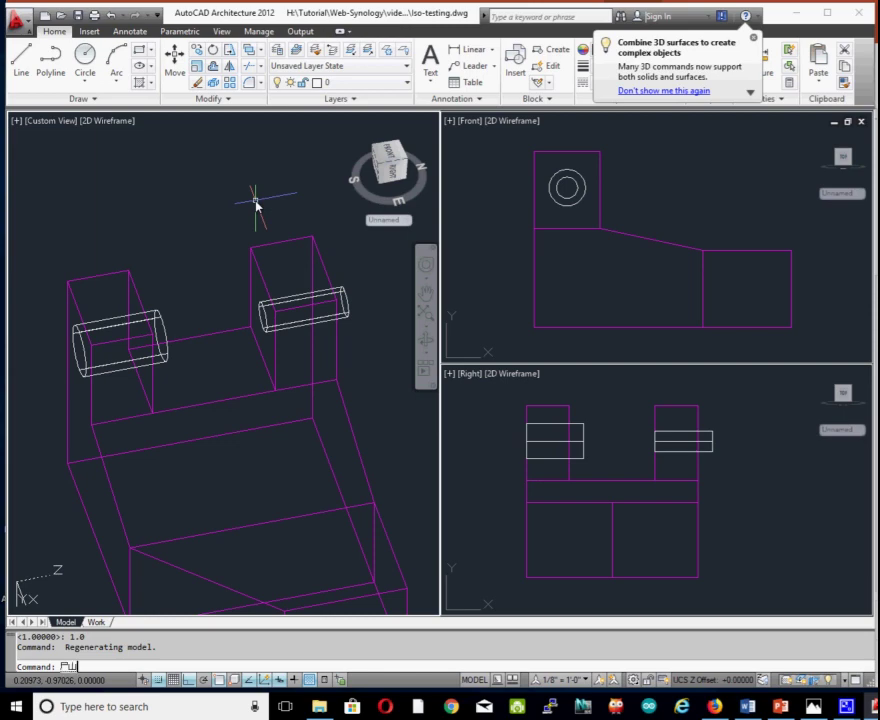
- Subtract the left cylinder from the bracket solid to bore a hole through the left upright
type("subtract")
key("Return")
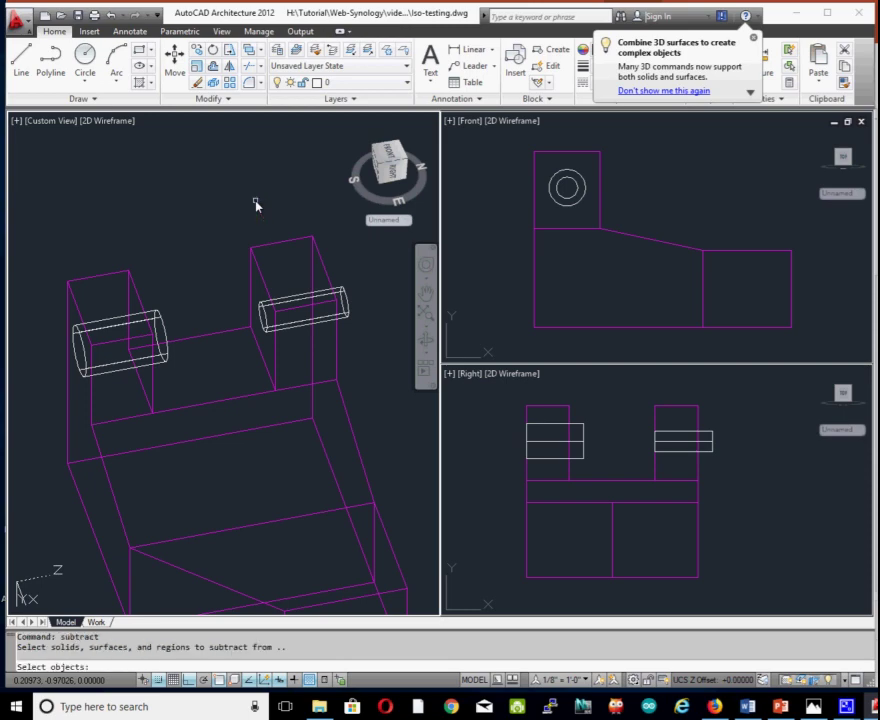
mouse_move(244, 247)
middle_mouse_down("shift")
mouse_move(212, 293)
mouse_move(118, 298)
middle_mouse_up("shift")
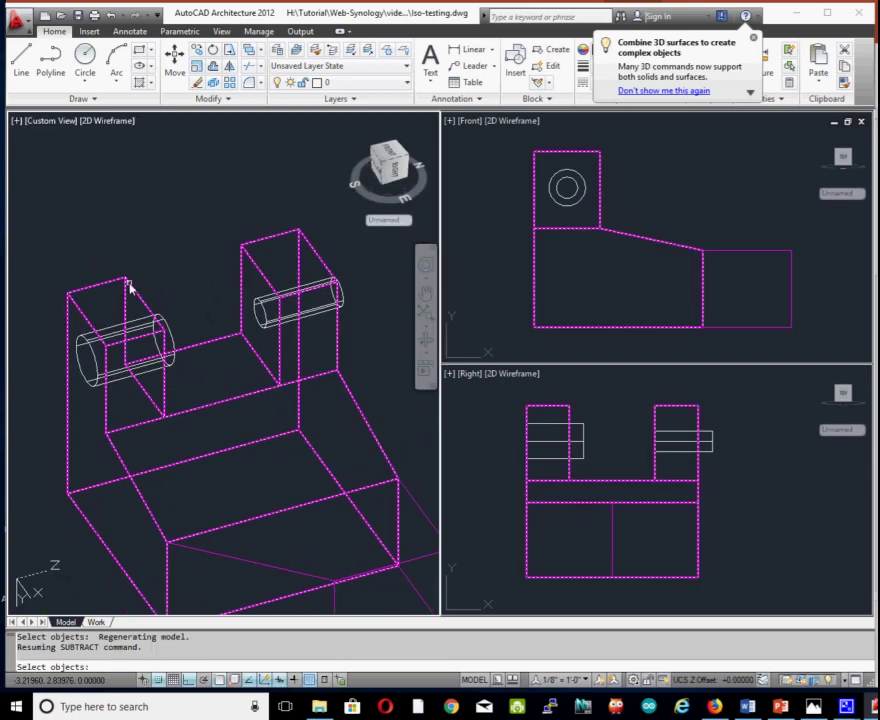
left_click(130, 287)
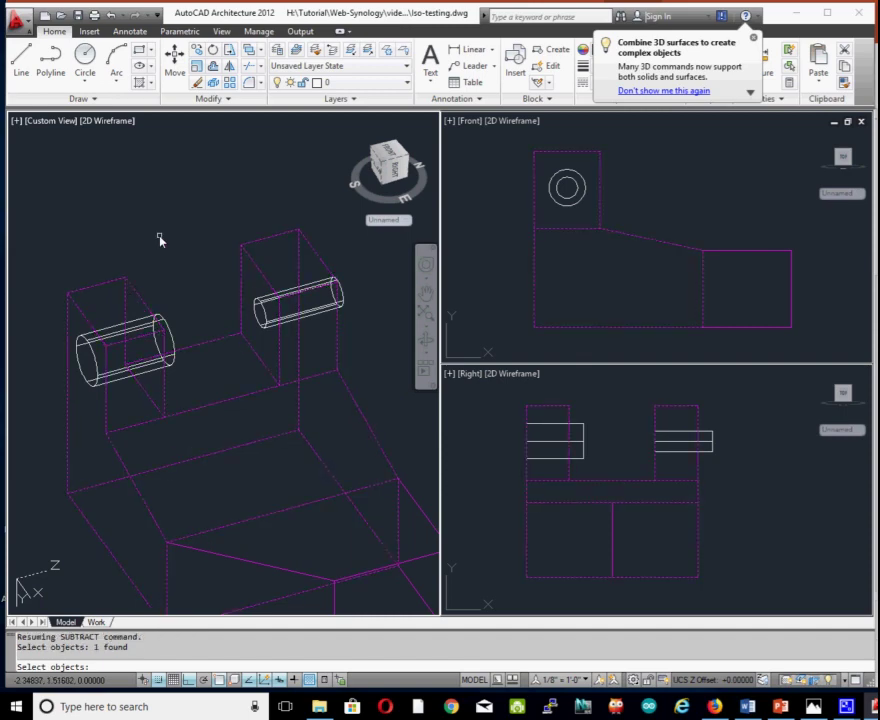
key("Return")
left_click(98, 358)
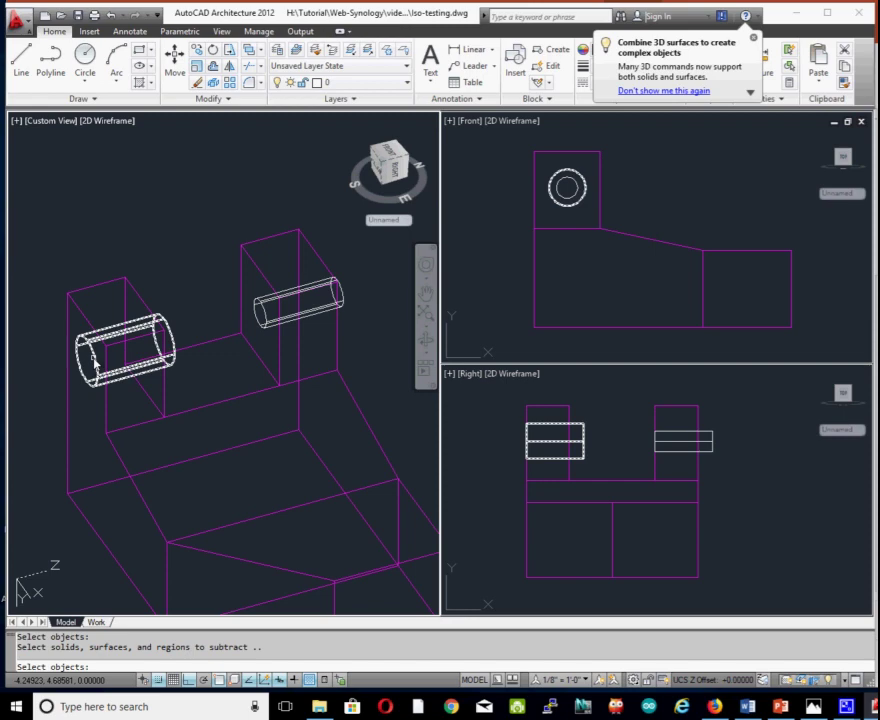
left_click(95, 362)
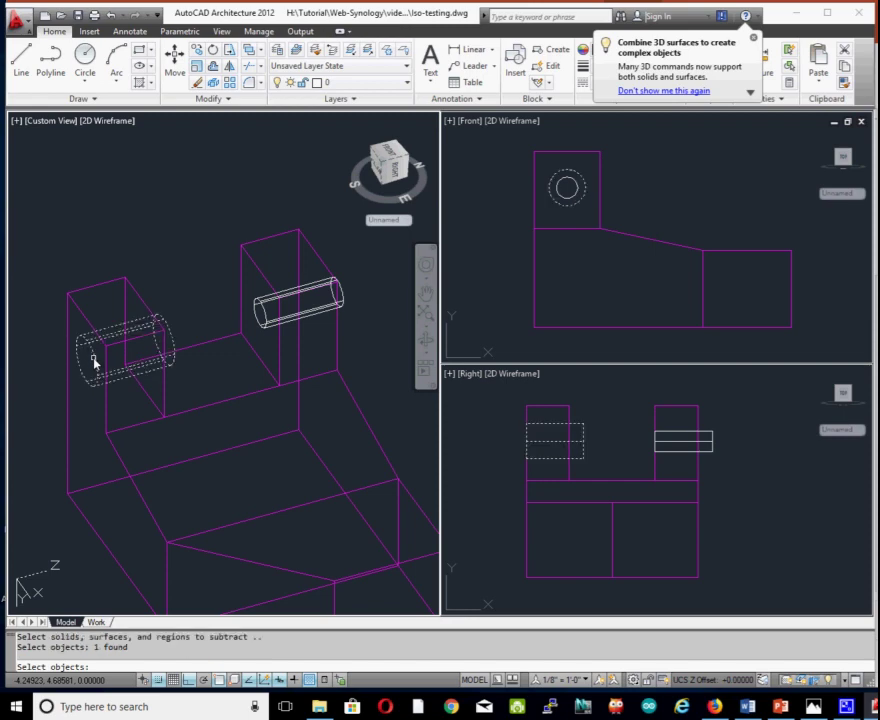
key("Return")
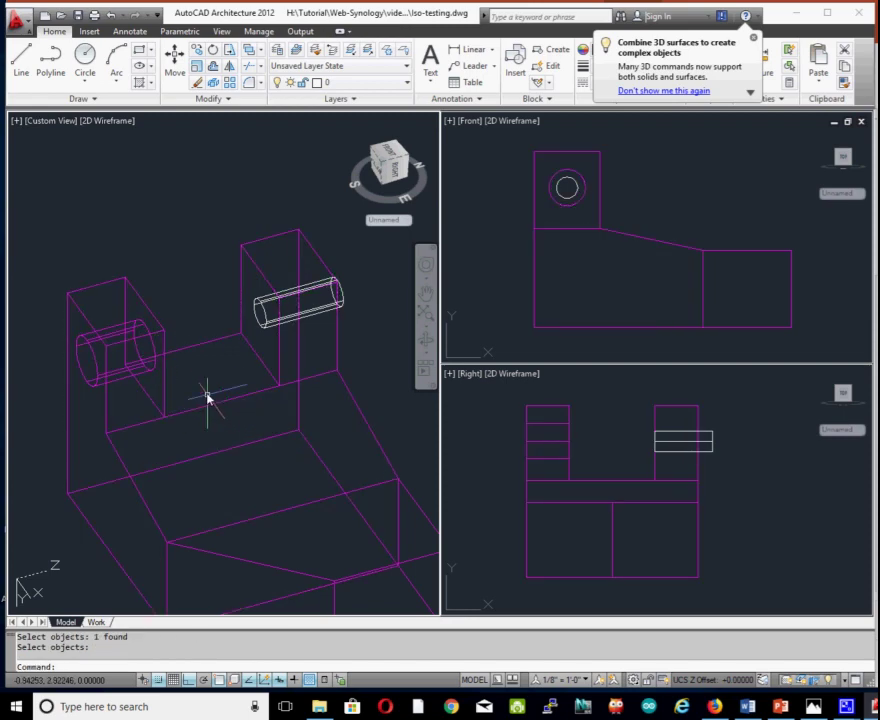
mouse_move(153, 393)
middle_mouse_down("shift")
mouse_move(185, 404)
mouse_move(135, 356)
mouse_move(175, 358)
mouse_move(163, 399)
middle_mouse_up("shift")
type("subtract")
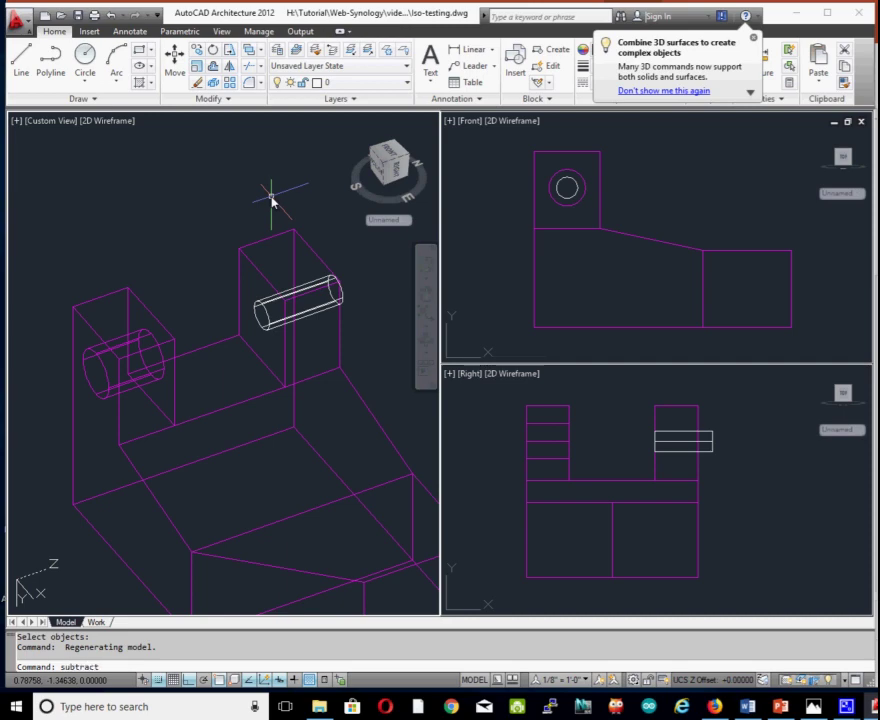
- Subtract the right cylinder from the bracket to bore a hole through the right upright
key("Return")
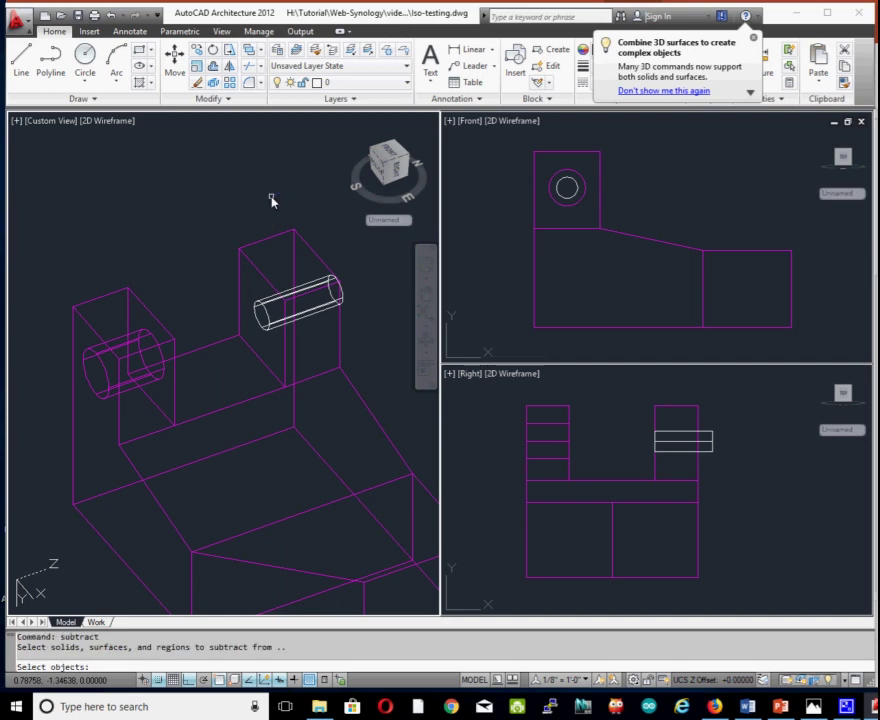
left_click(261, 279)
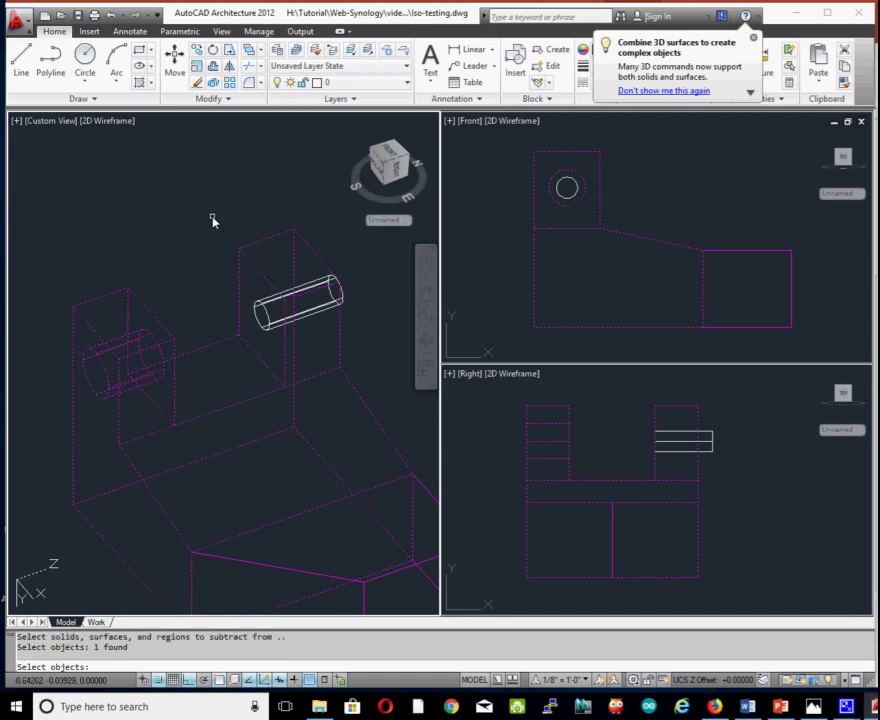
key("Return")
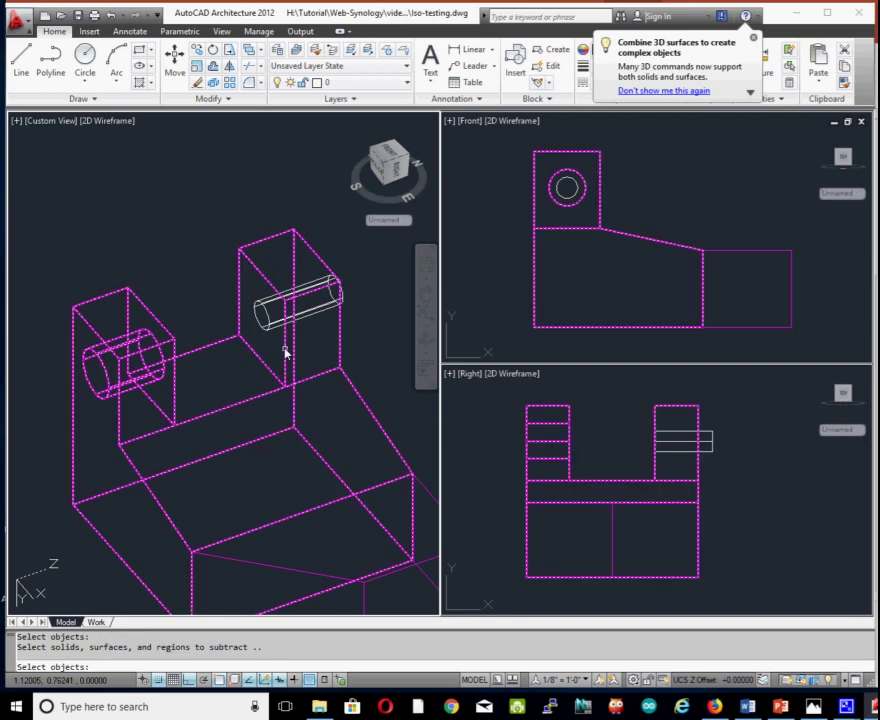
left_click(298, 306)
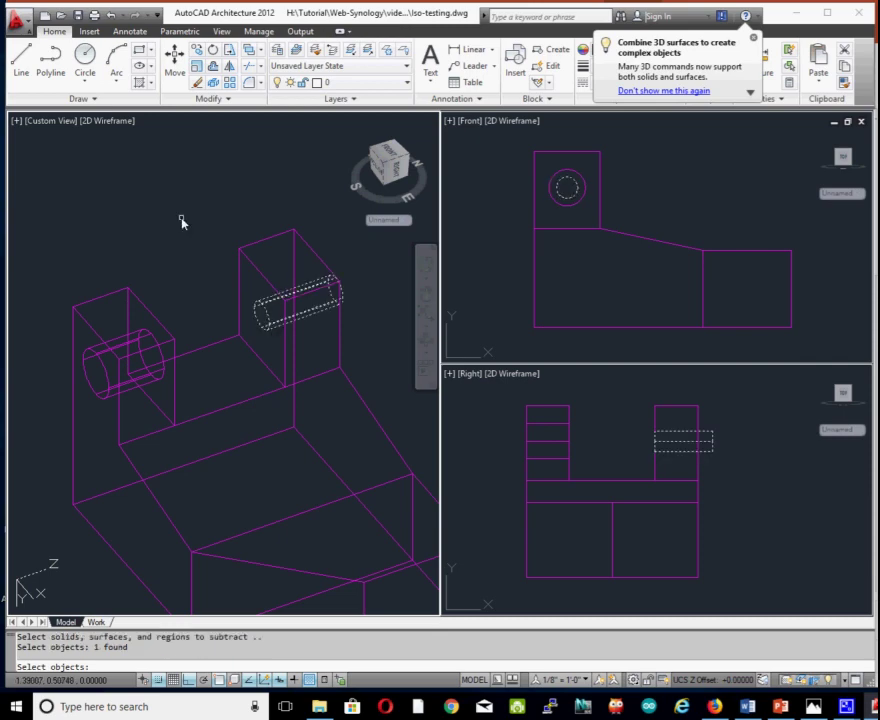
key("Return")
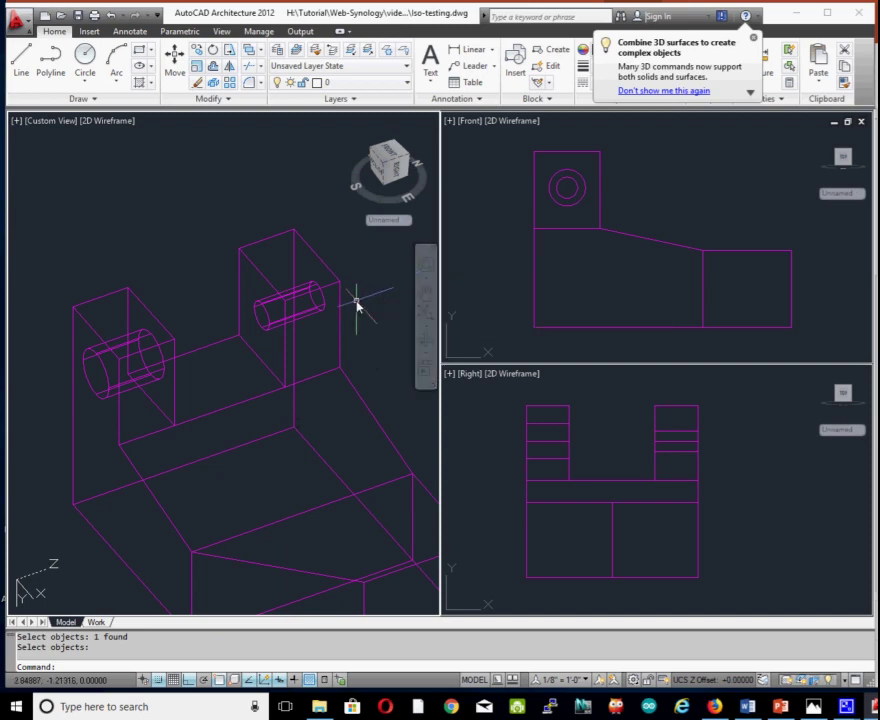
- Zoom to extents so the whole bracket fits the view
type("z")
key("Return")
type("e")
key("Return")
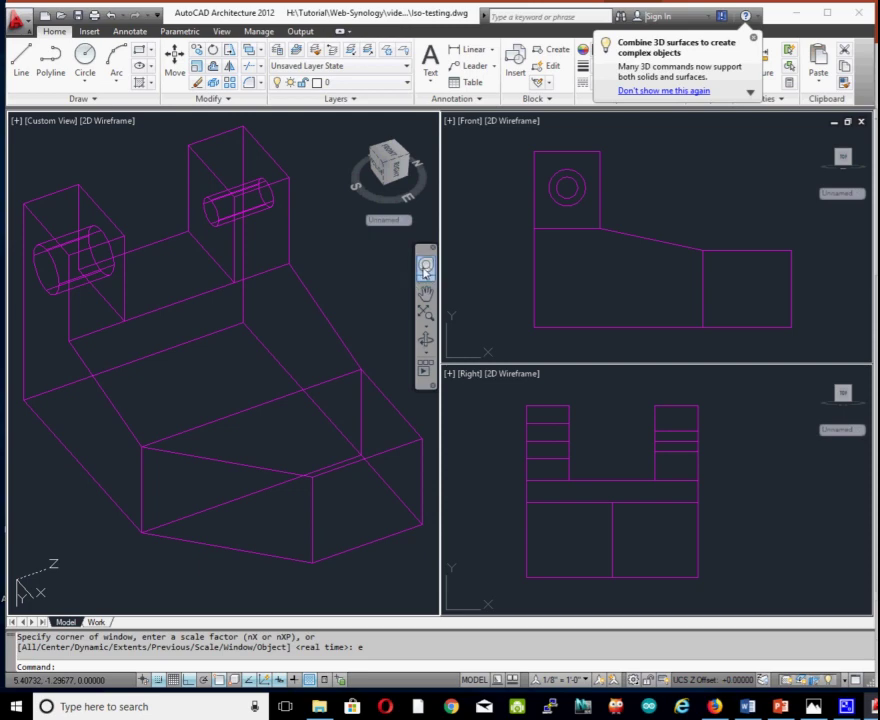
- Orbit the 3D view to see the holed bracket from a new angle
left_click(426, 268)
left_click_drag(212, 272, 261, 359)
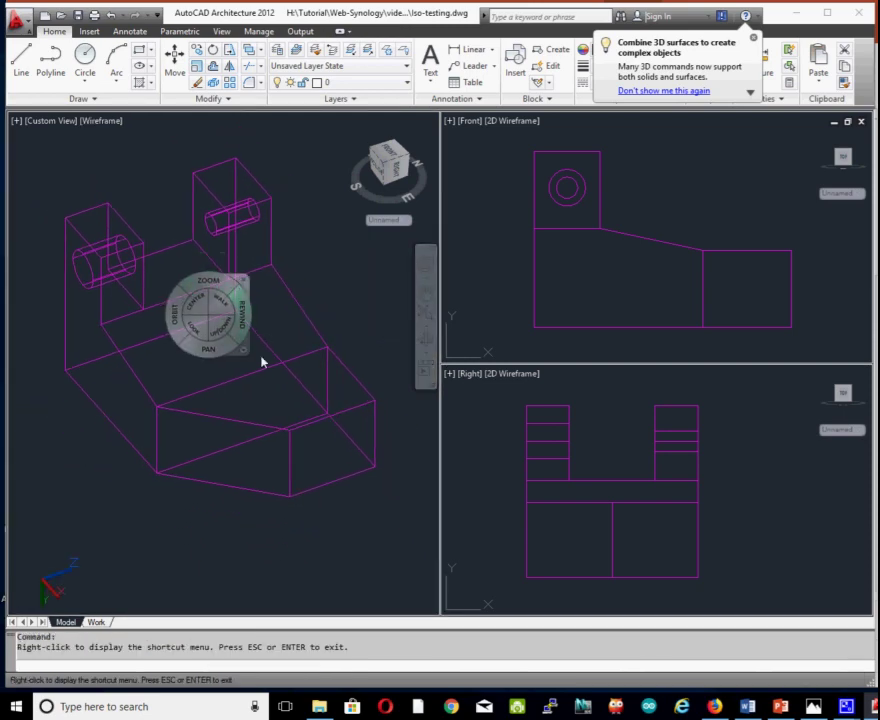
left_click(272, 312)
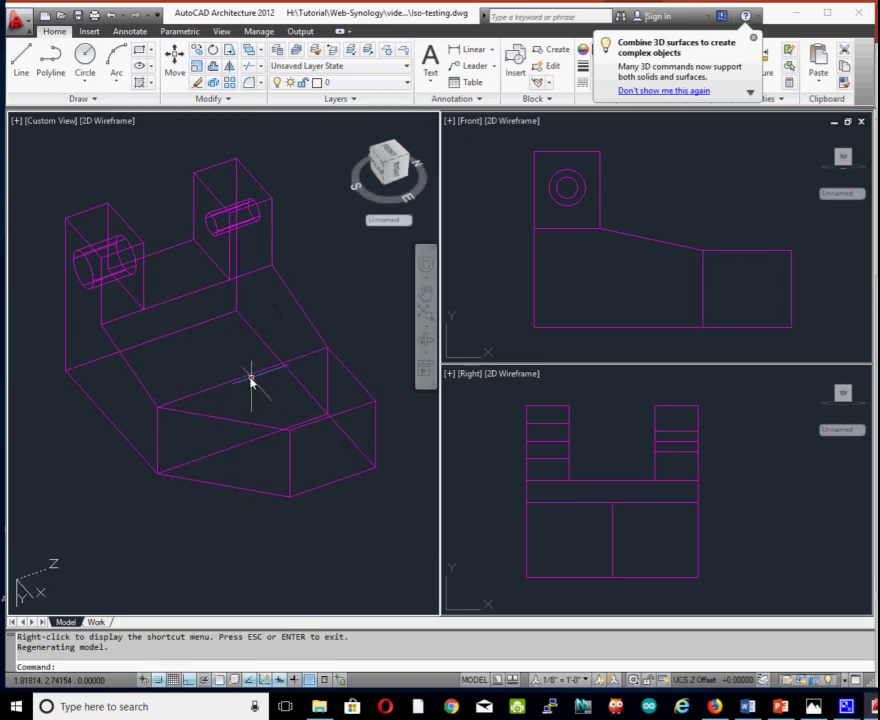
mouse_move(267, 383)
left_mouse_down()
mouse_move(287, 342)
mouse_move(297, 353)
mouse_move(304, 347)
left_mouse_up()
key("Escape")
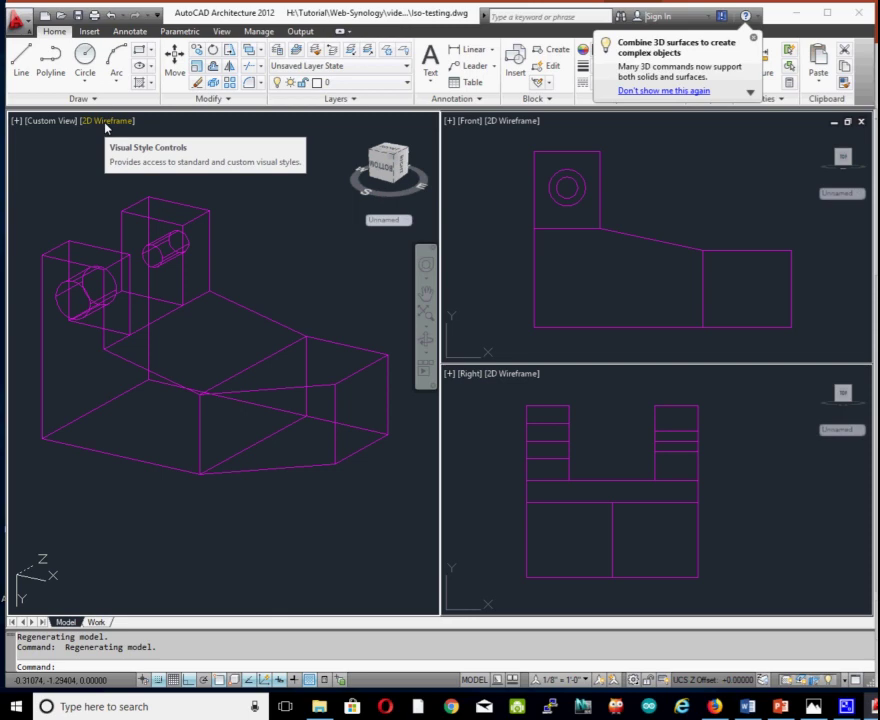
- Switch the 3D viewport to the Shaded visual style and place the AutoCadIsometric.jpg reference beside it
left_click(106, 122)
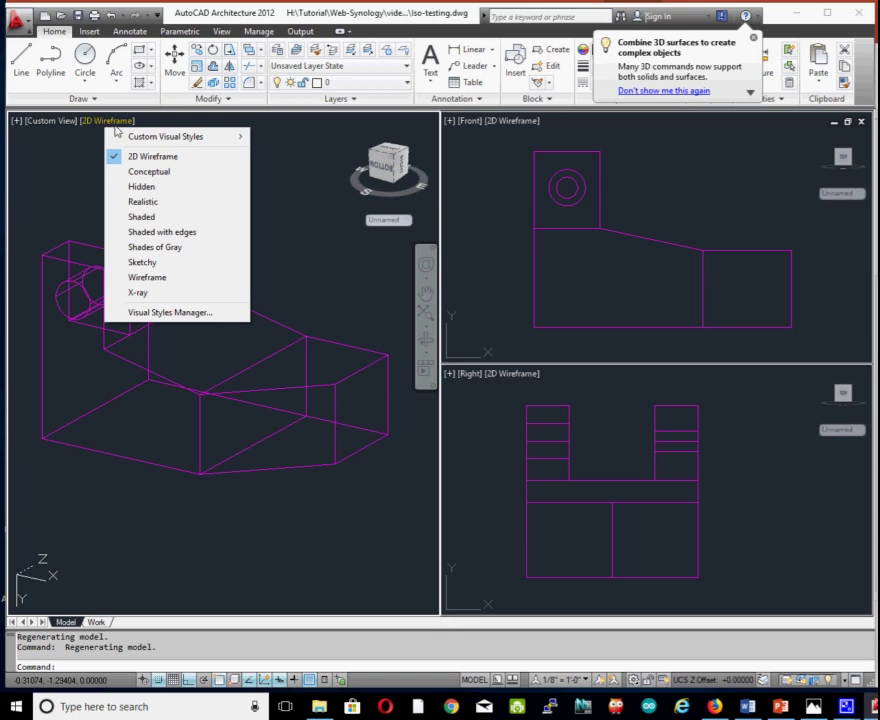
left_click(166, 224)
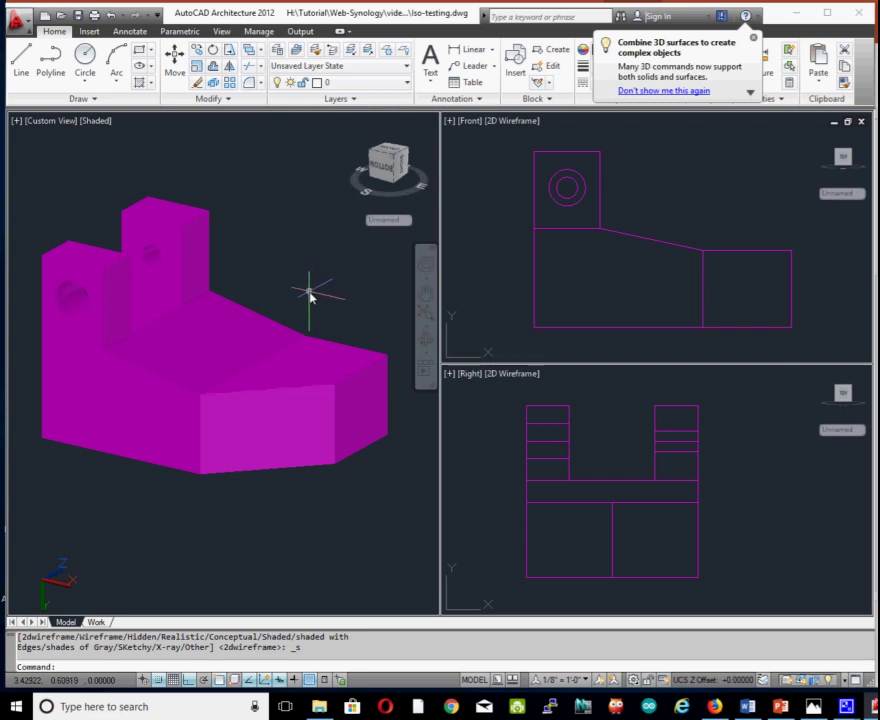
mouse_move(310, 294)
middle_mouse_down("shift")
mouse_move(76, 294)
mouse_move(304, 237)
mouse_move(289, 185)
mouse_move(238, 216)
mouse_move(244, 299)
mouse_move(285, 284)
mouse_move(310, 257)
mouse_move(322, 263)
mouse_move(308, 281)
mouse_move(310, 263)
middle_mouse_up("shift")
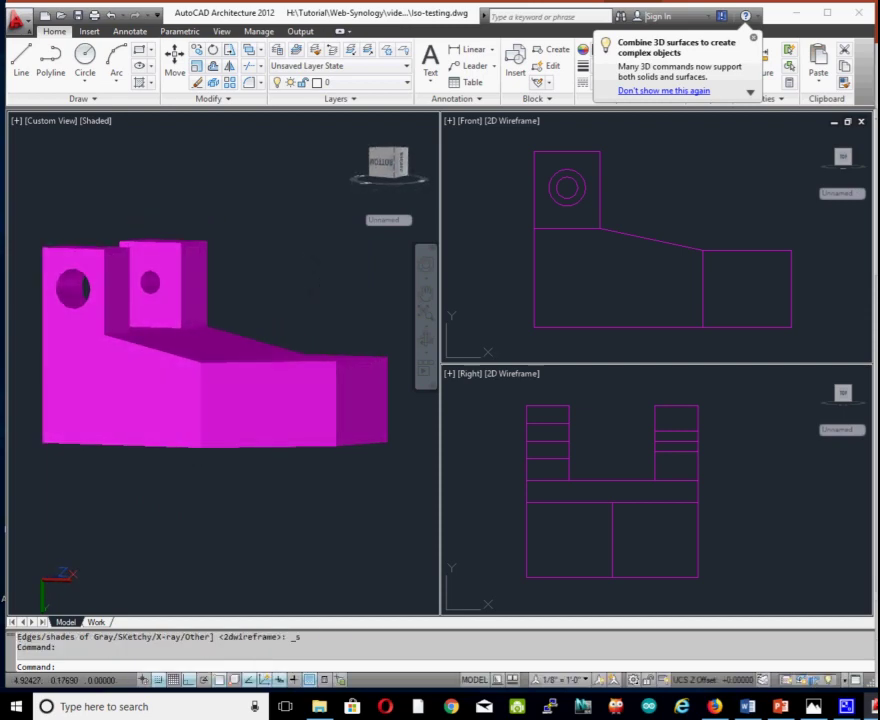
mouse_move(300, 310)
middle_mouse_down("shift")
mouse_move(285, 304)
mouse_move(244, 371)
mouse_move(279, 344)
middle_mouse_up("shift")
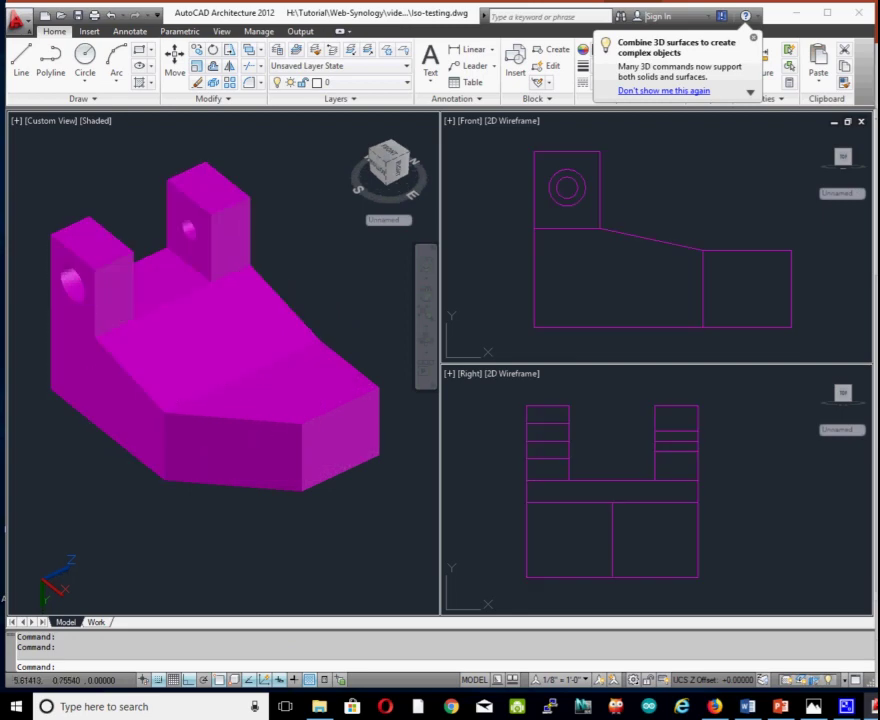
left_click(813, 706)
mouse_move(802, 367)
left_mouse_down()
mouse_move(633, 189)
mouse_move(571, 180)
mouse_move(583, 196)
left_mouse_up()
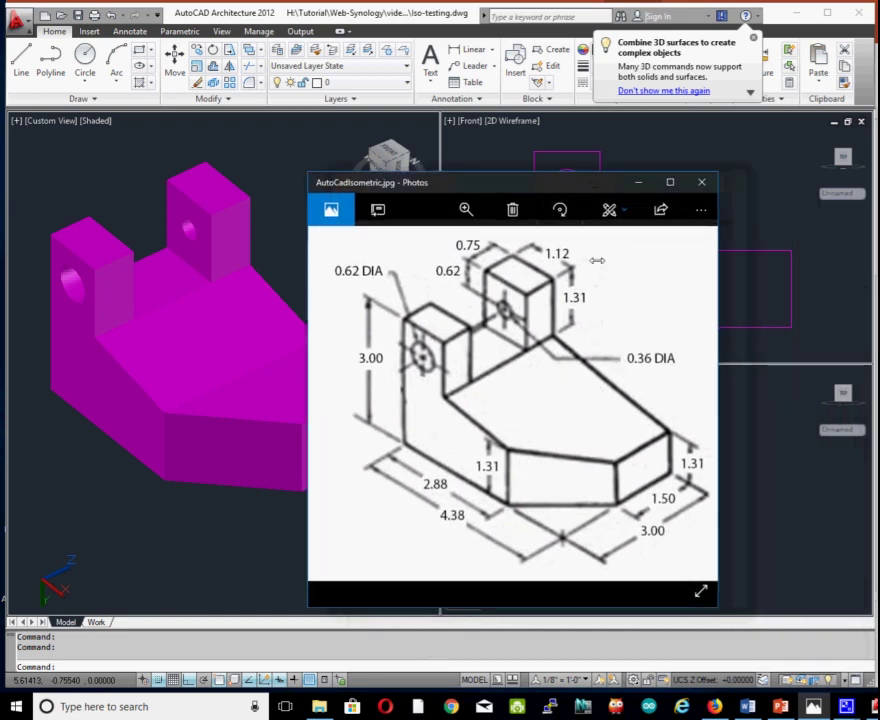